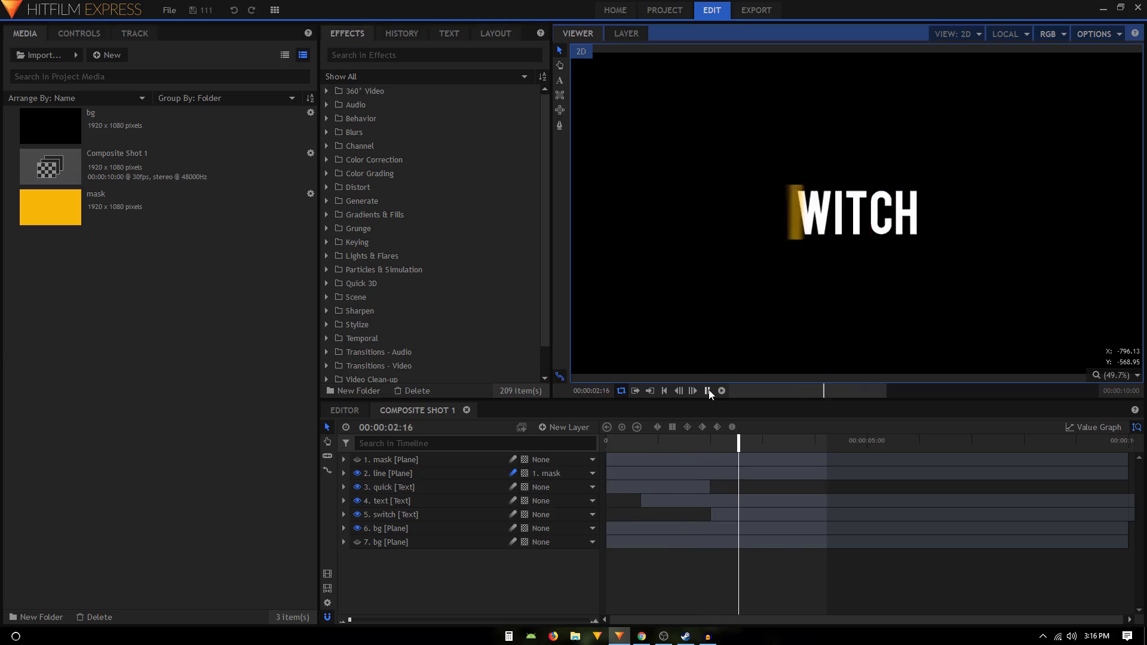
# - Stop the preview of the finished text animation and start a new project
pyautogui.click(708, 391)
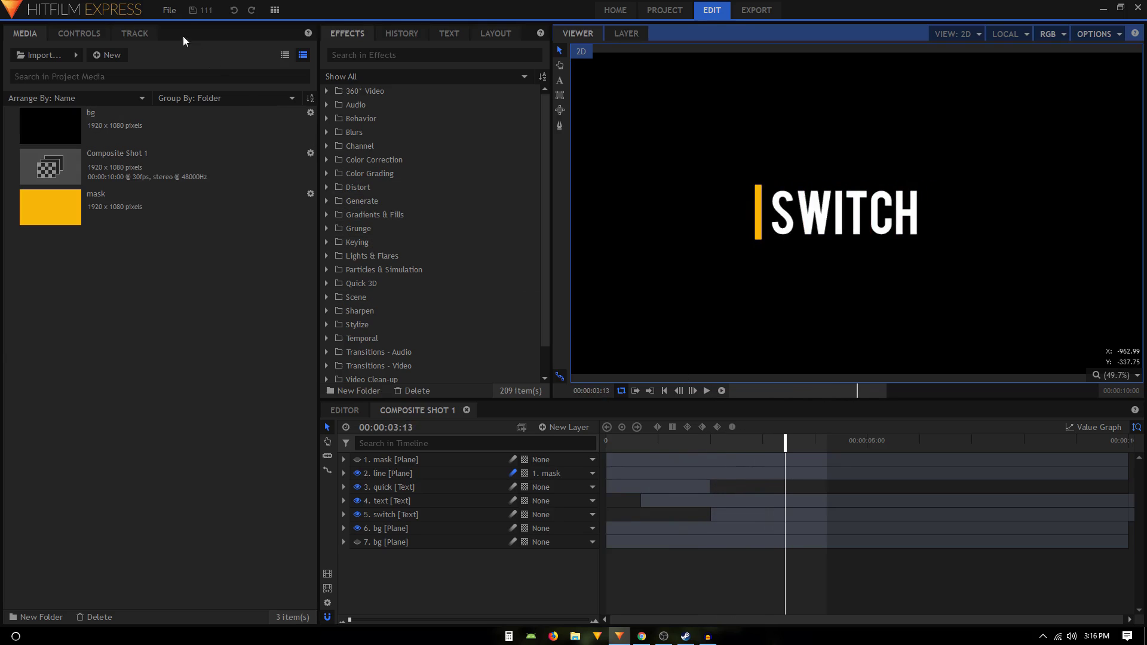
pyautogui.click(170, 10)
pyautogui.click(168, 29)
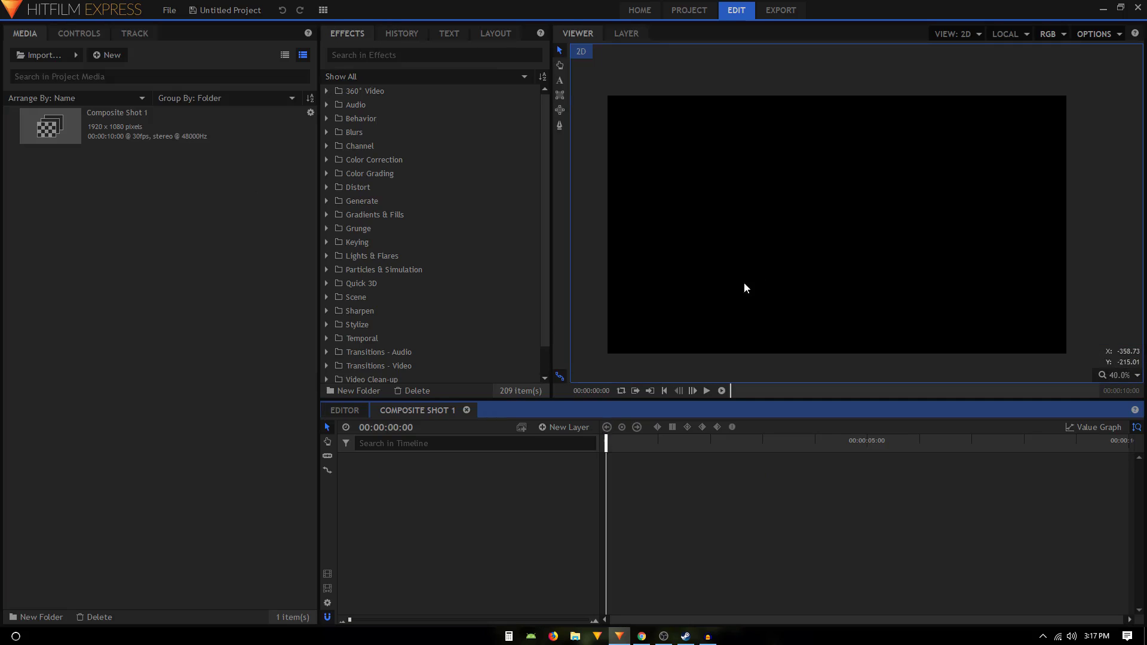
# - Draw a text box about 656 by 232 pixels above the frame's centre and enter QUICK in it
pyautogui.scroll(-1, 732, 266)
pyautogui.scroll(1, 718, 254)
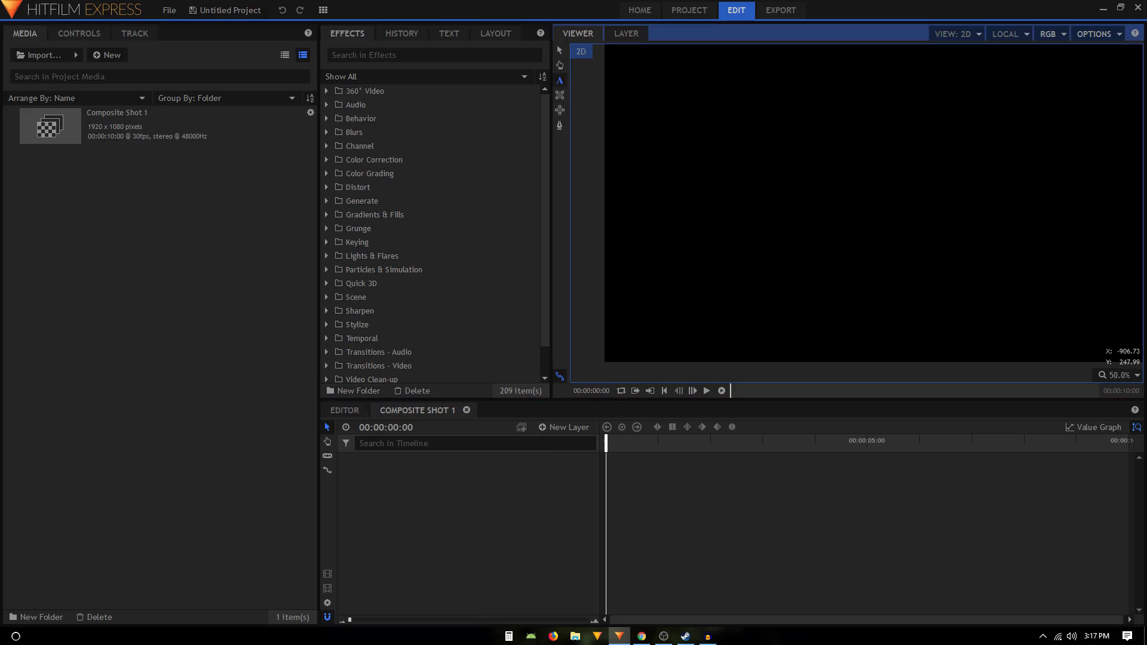
pyautogui.moveTo(709, 134); pyautogui.dragTo(906, 204)
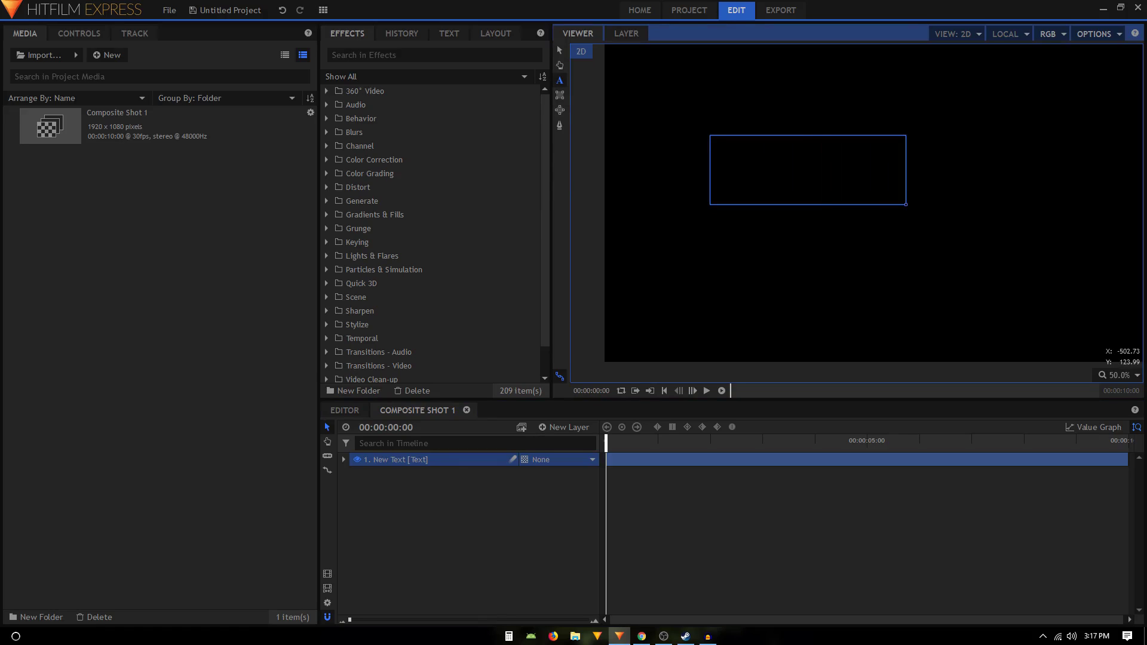
pyautogui.write('QUICK')
# - Set all of the QUICK text to the Bebas font at size 216
pyautogui.hotkey('ctrl', 'a')
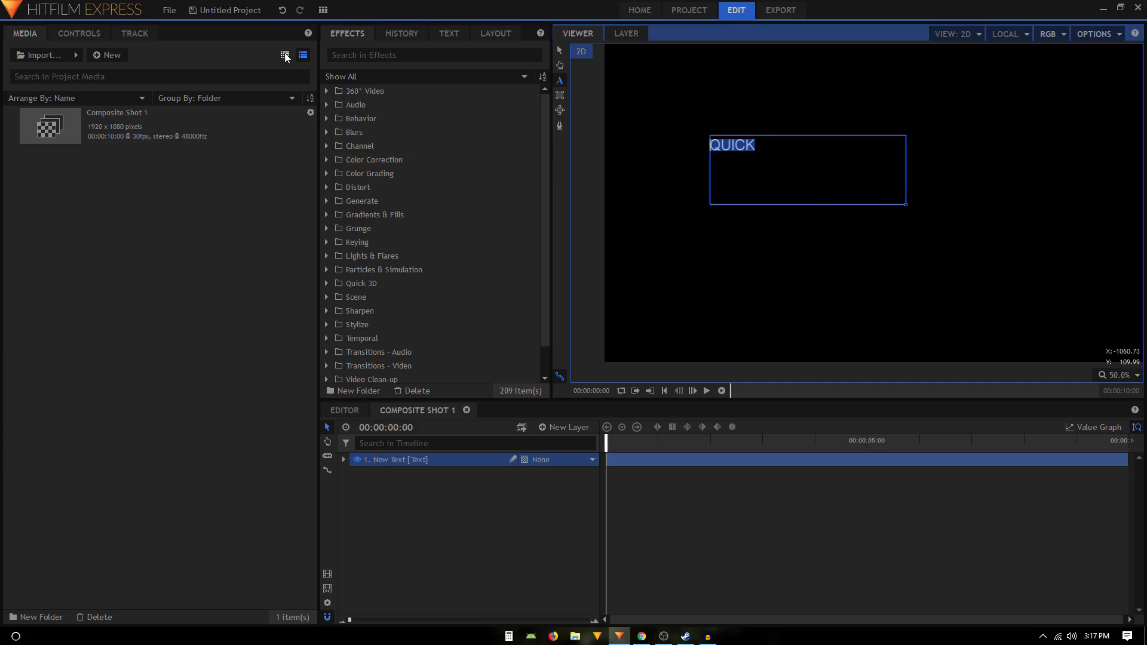
pyautogui.click(449, 36)
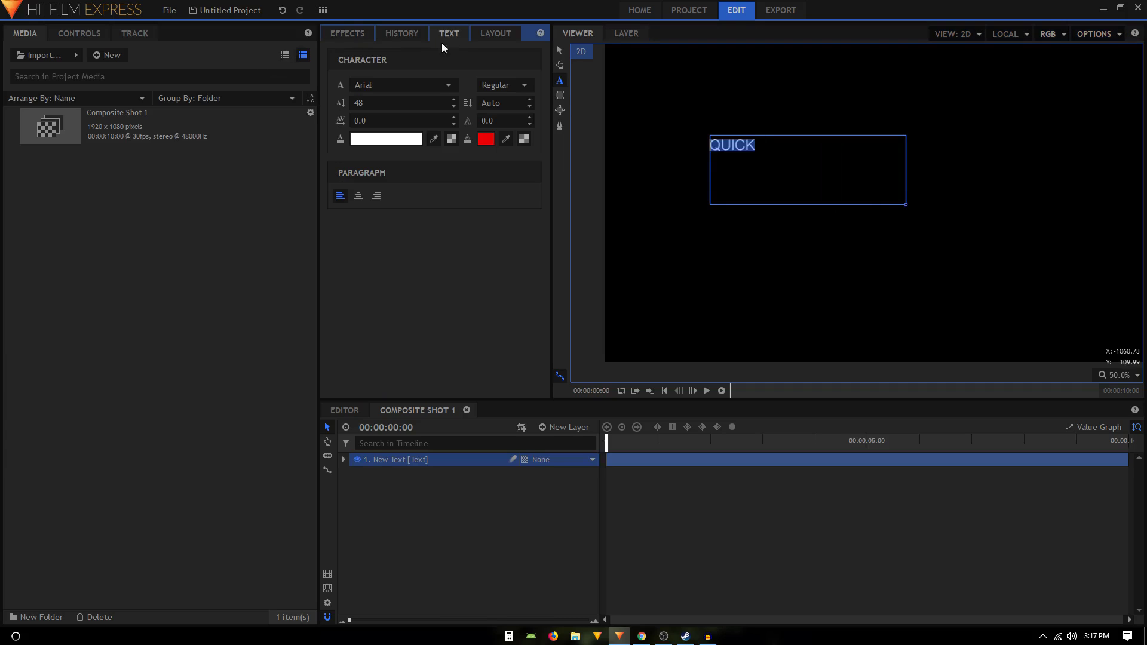
pyautogui.click(367, 87)
pyautogui.scroll(-5, 408, 296)
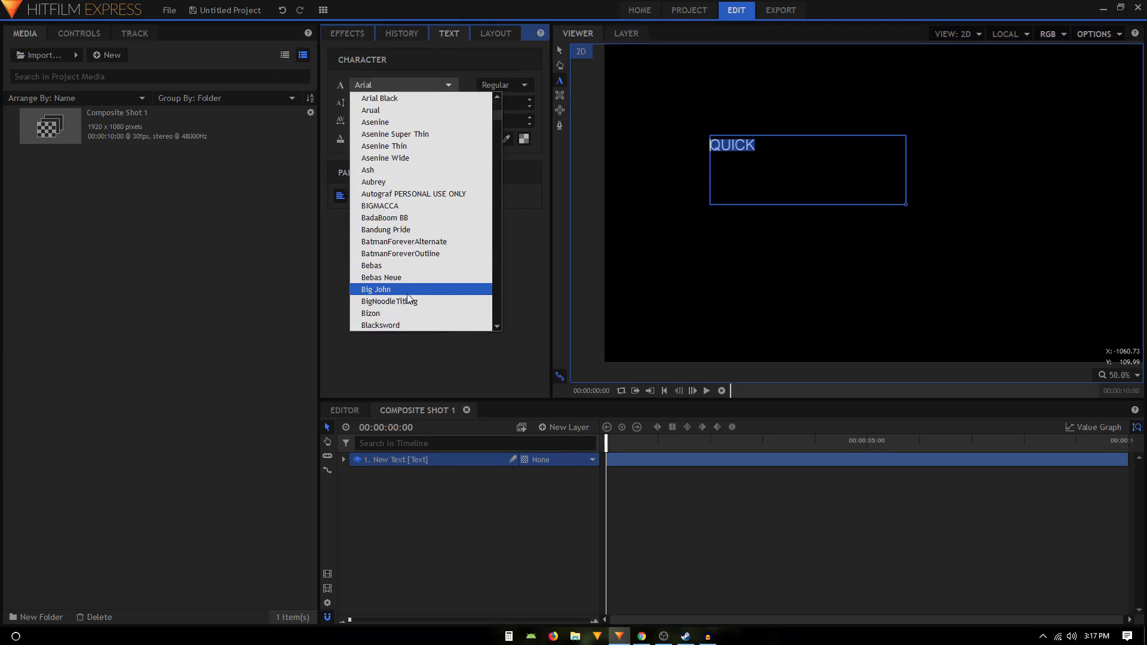
pyautogui.click(396, 265)
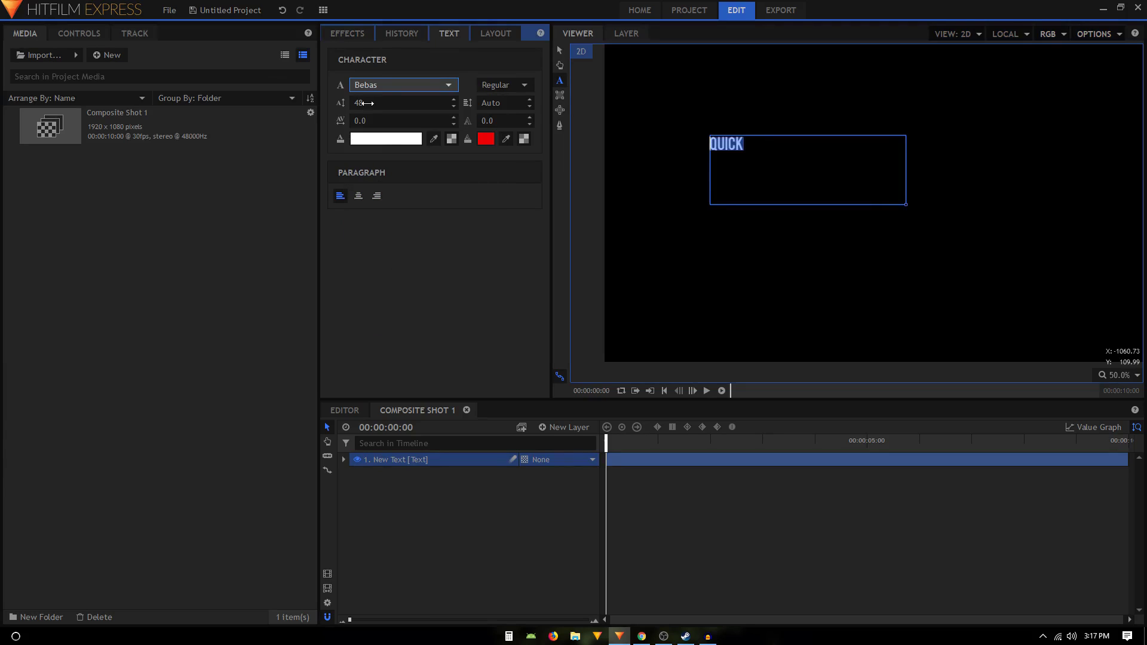
pyautogui.moveTo(383, 102); pyautogui.dragTo(460, 103)
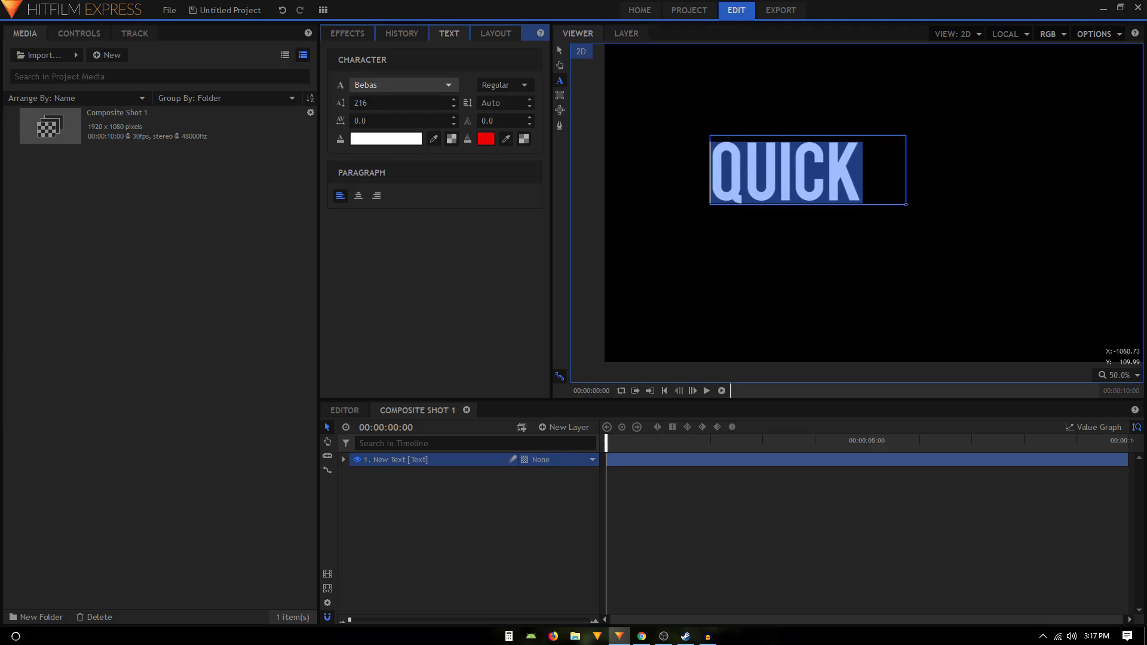
# - Rename the new text layer as quick
pyautogui.click(430, 461)
pyautogui.rightClick(430, 461)
pyautogui.click(462, 425)
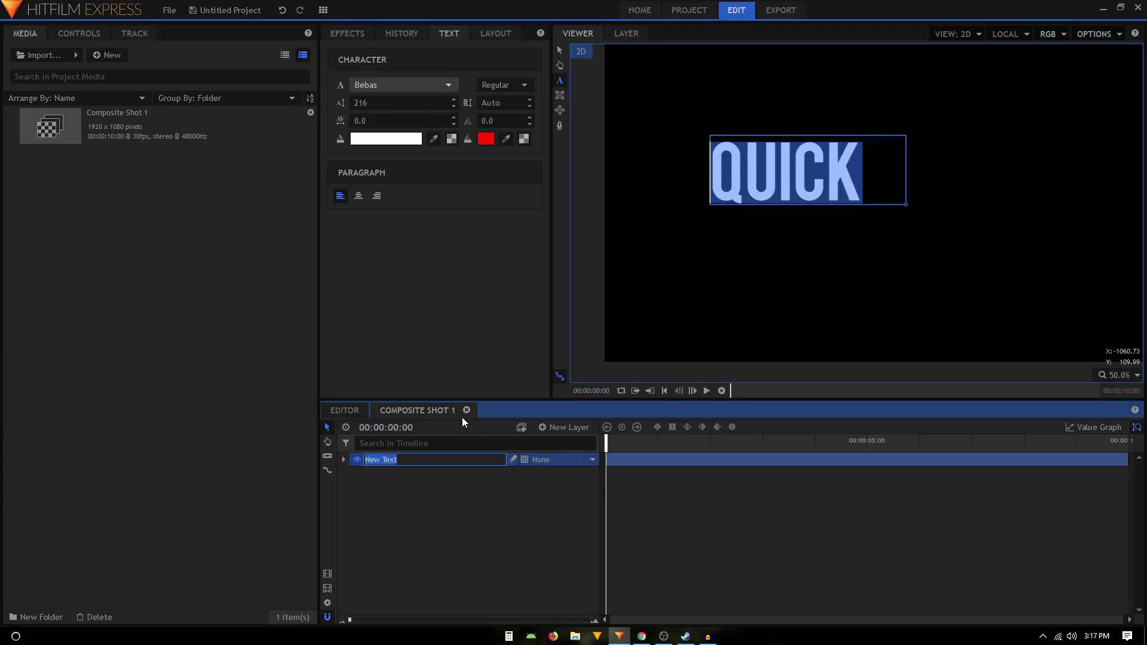
pyautogui.write('quick')
pyautogui.press('Return')
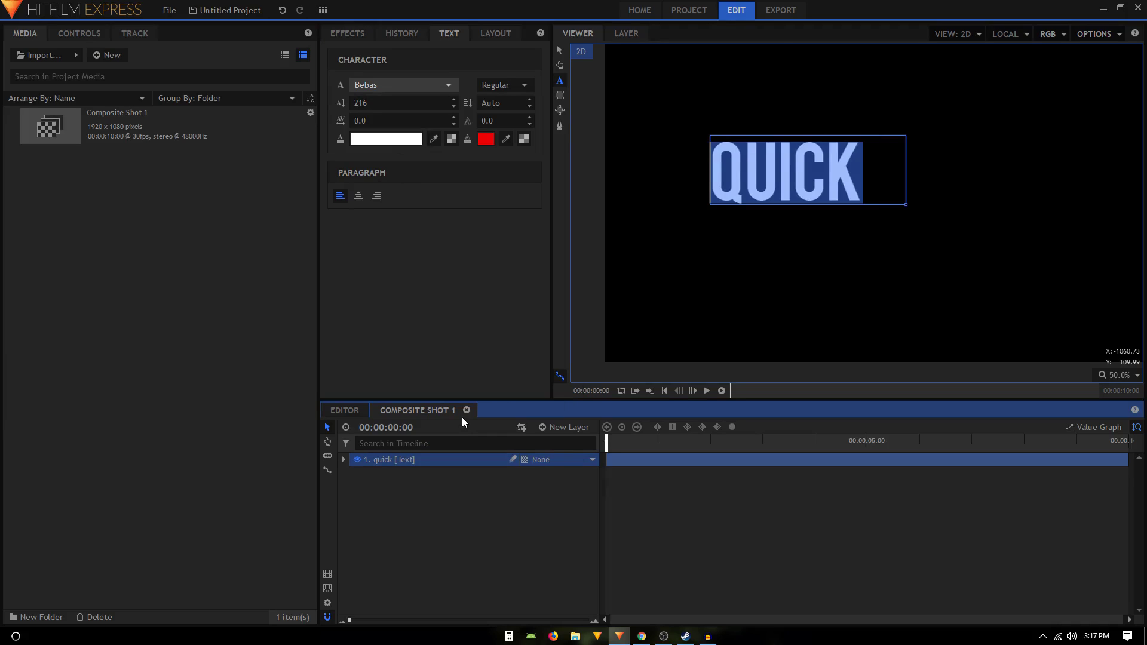
# - Align the QUICK text box to the timeline's horizontal and vertical centre
pyautogui.click(500, 35)
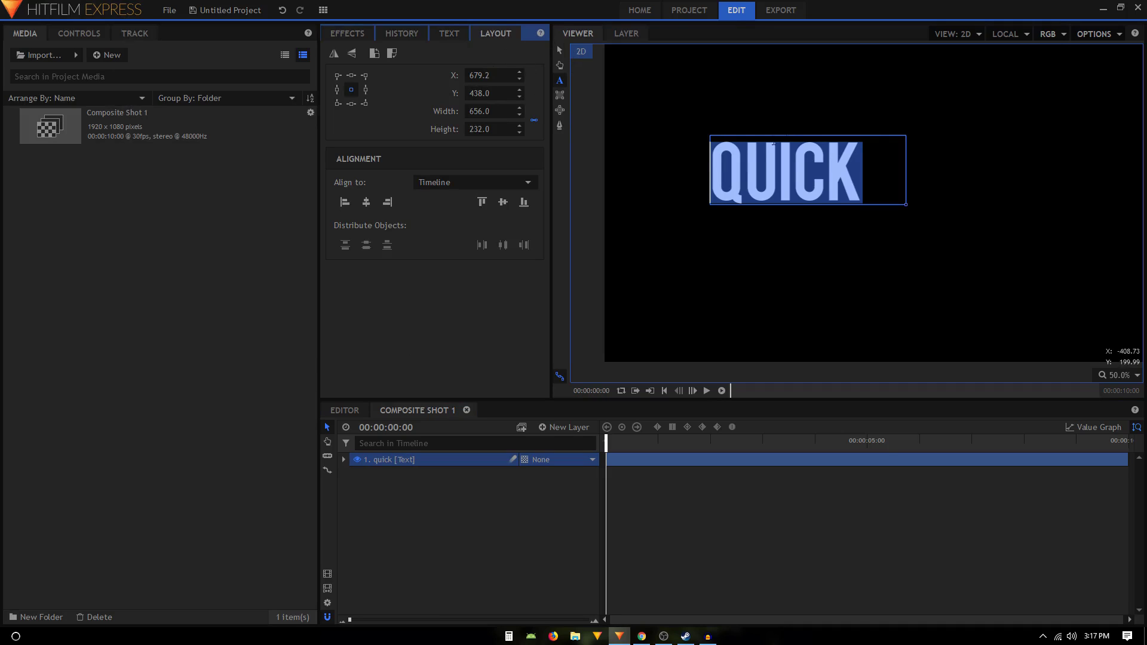
pyautogui.scroll(-1, 777, 179)
pyautogui.scroll(1, 777, 179)
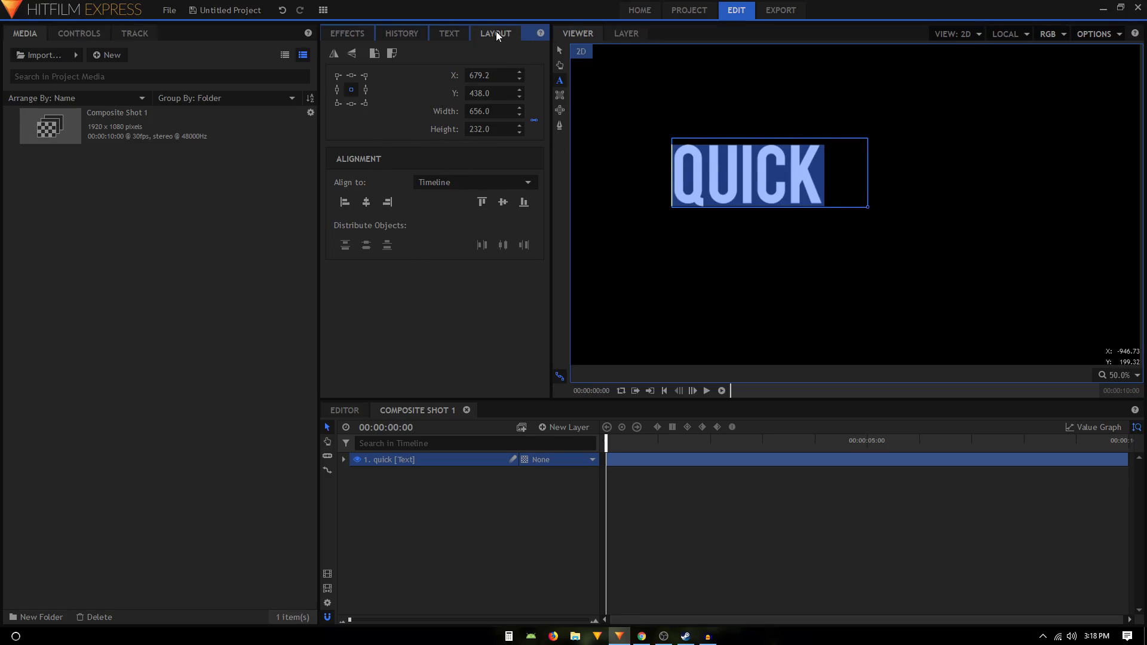
pyautogui.click(366, 203)
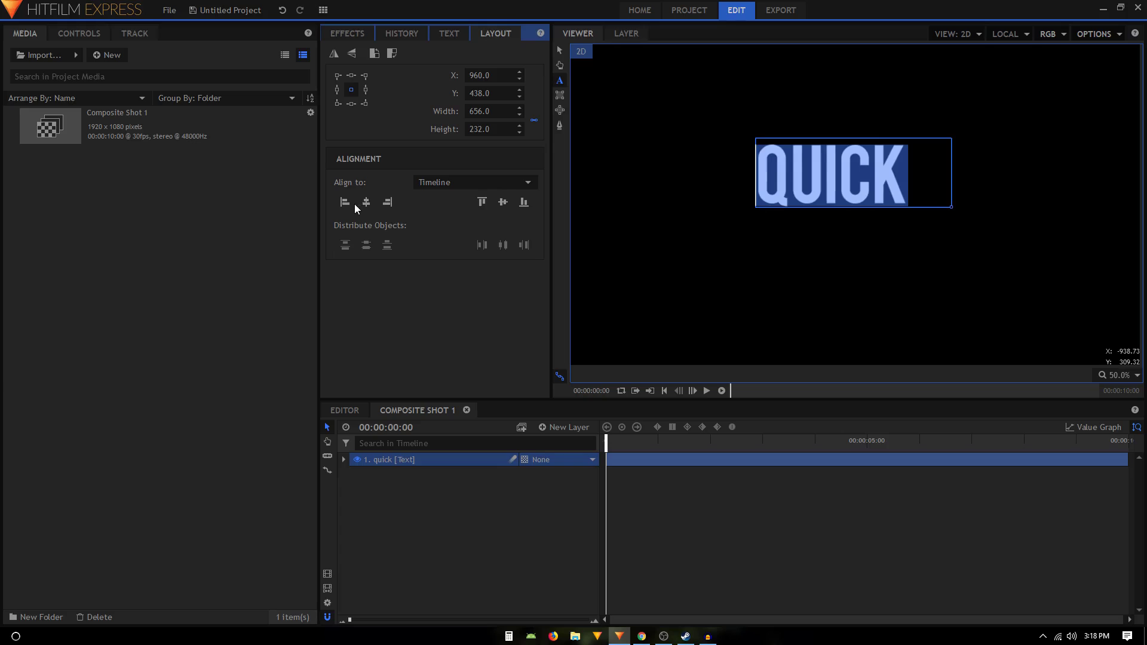
pyautogui.click(505, 204)
# - Narrow the text box to about 517 pixels so it fits QUICK tightly, and centre it again in both directions
pyautogui.moveTo(952, 237); pyautogui.dragTo(910, 237)
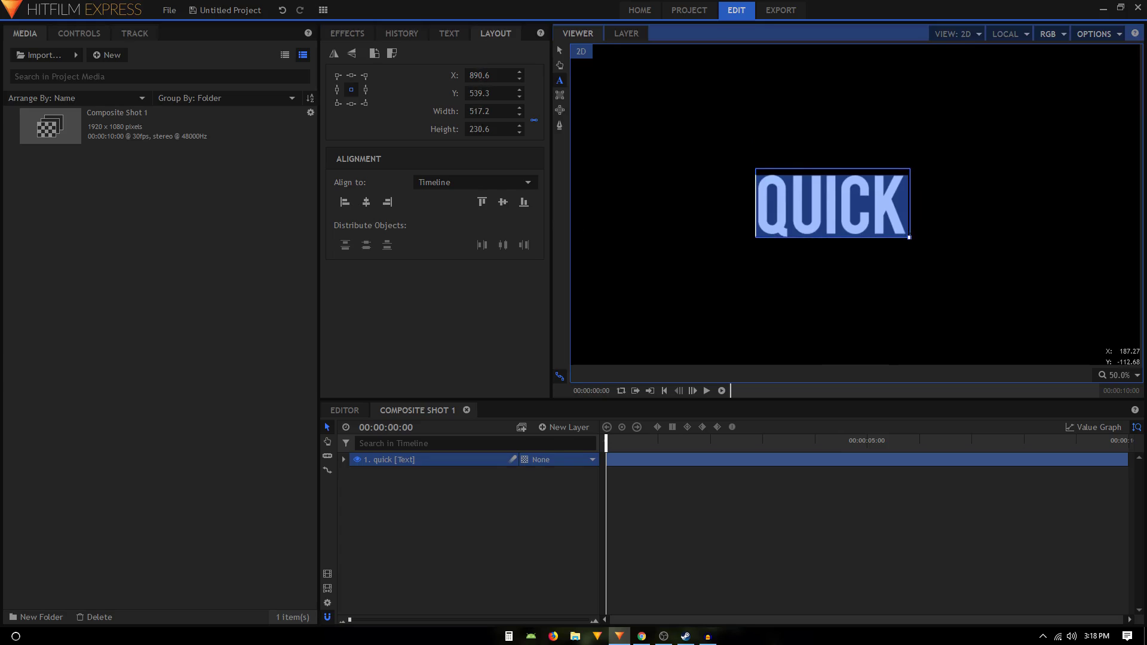
pyautogui.click(505, 201)
pyautogui.click(366, 202)
pyautogui.click(483, 525)
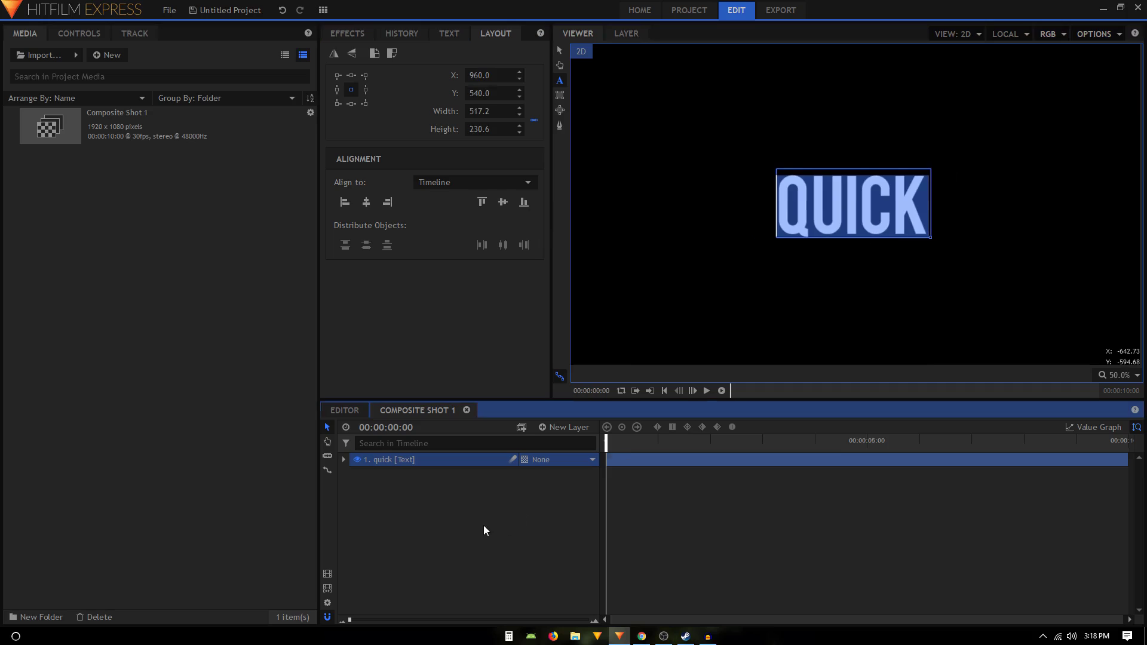
# - Duplicate the quick text layer and move the copy below the original
pyautogui.click(425, 460)
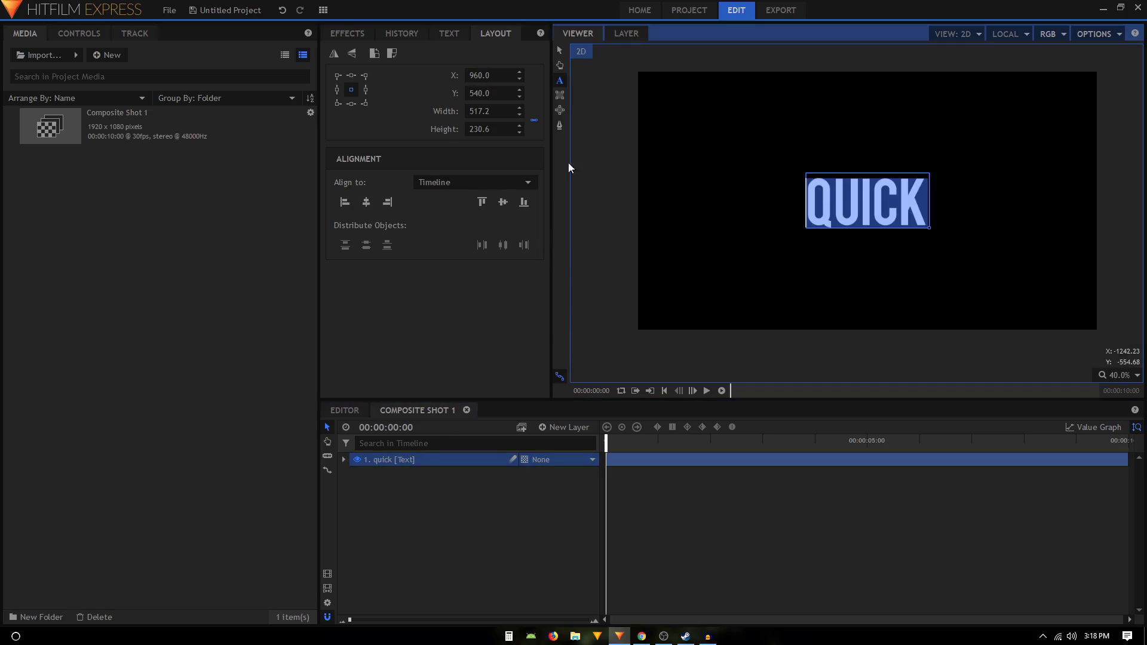
pyautogui.click(559, 50)
pyautogui.click(443, 464)
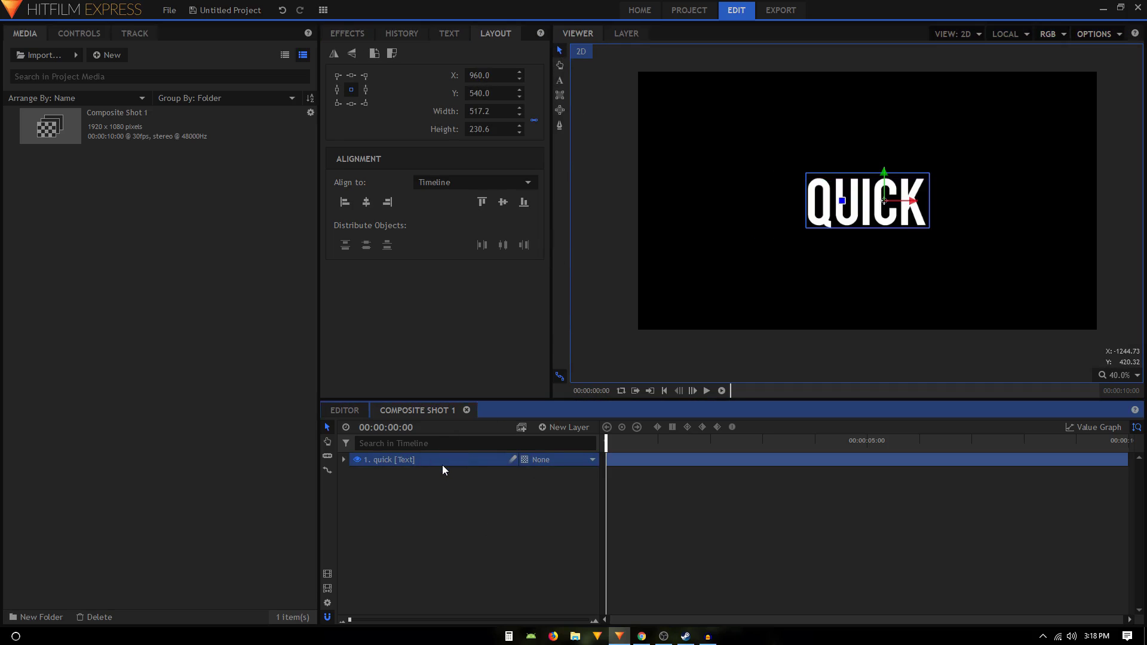
pyautogui.hotkey('ctrl', 'd')
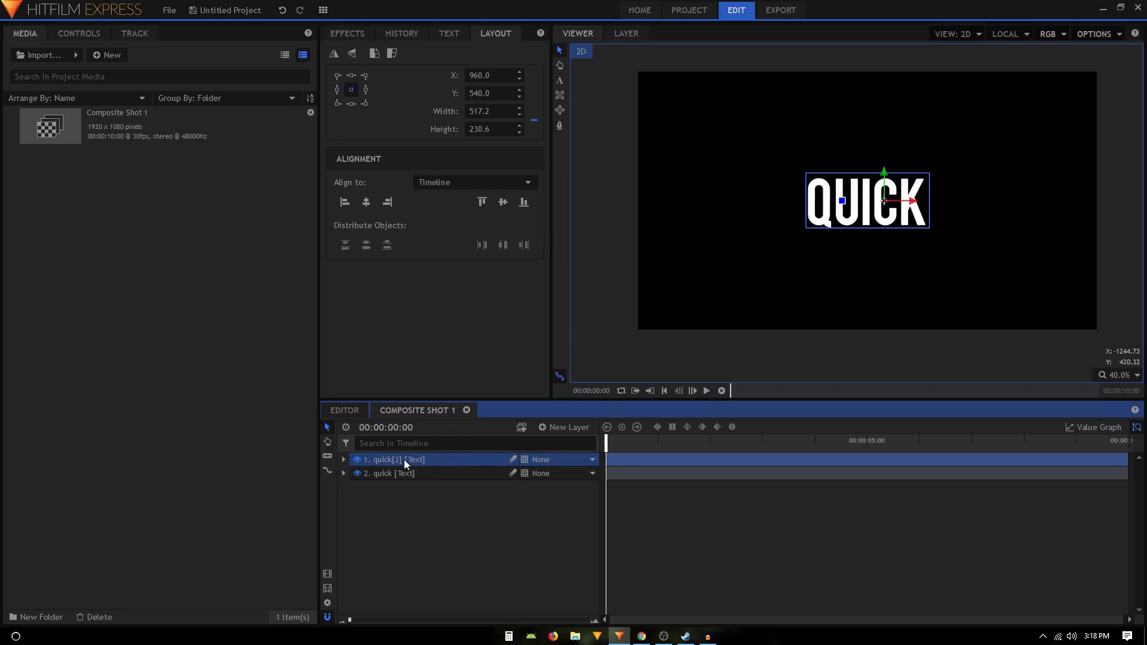
pyautogui.moveTo(404, 460)
pyautogui.mouseDown()
pyautogui.moveTo(397, 485)
pyautogui.moveTo(392, 474)
pyautogui.mouseUp()
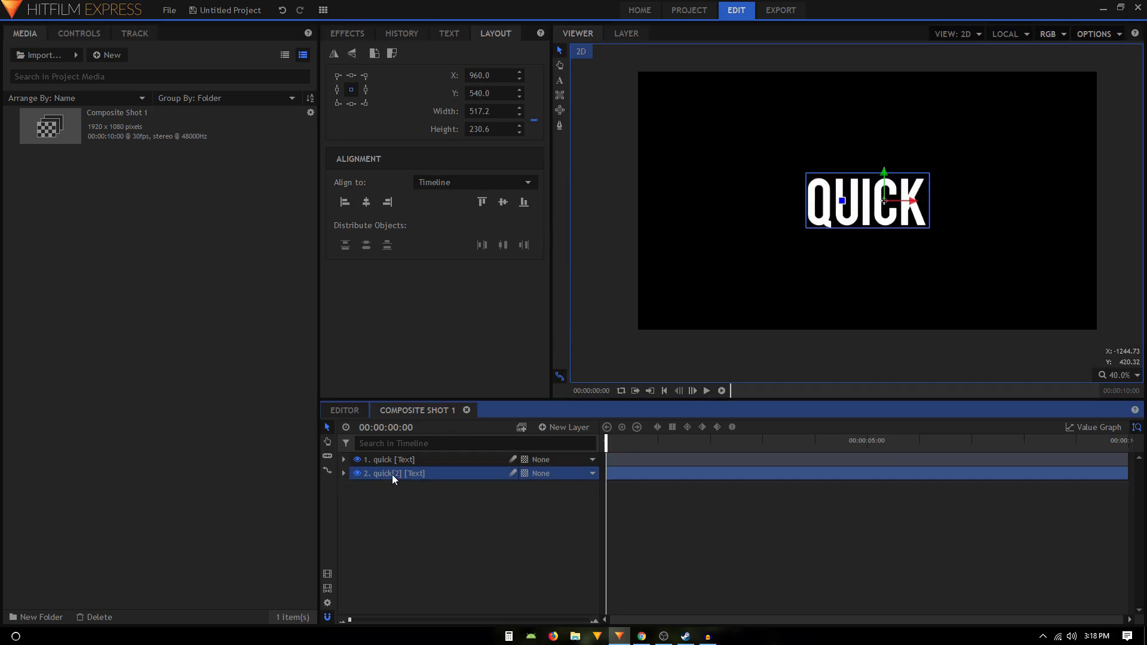
# - Replace the wording of the duplicated text layer with TEXT
pyautogui.click(560, 80)
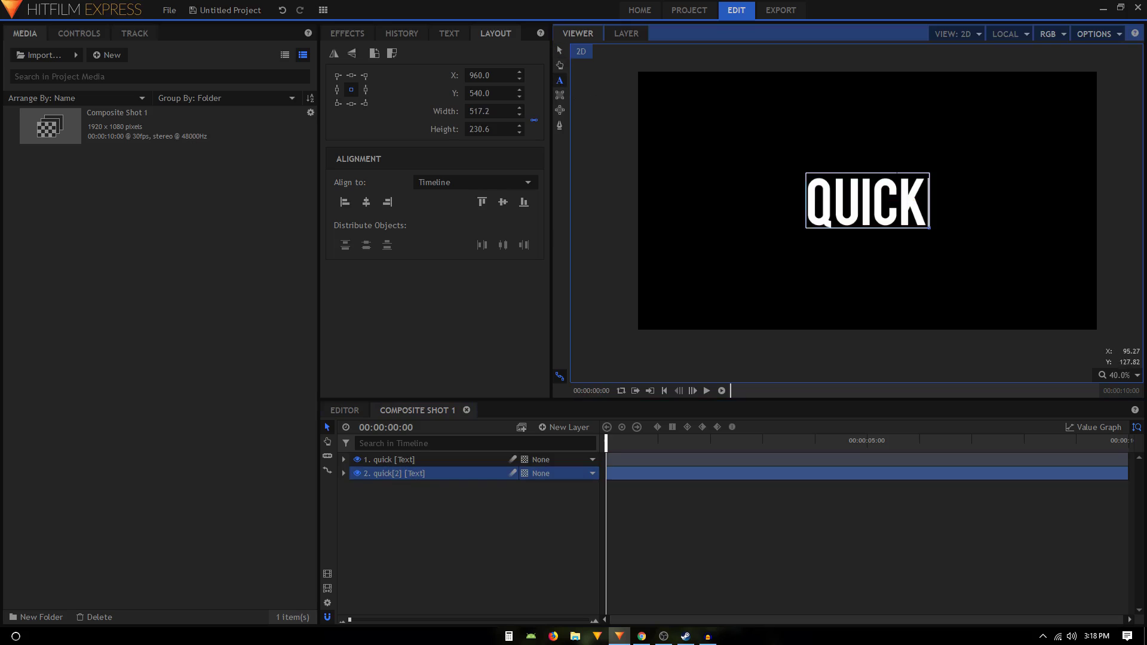
pyautogui.doubleClick(921, 202)
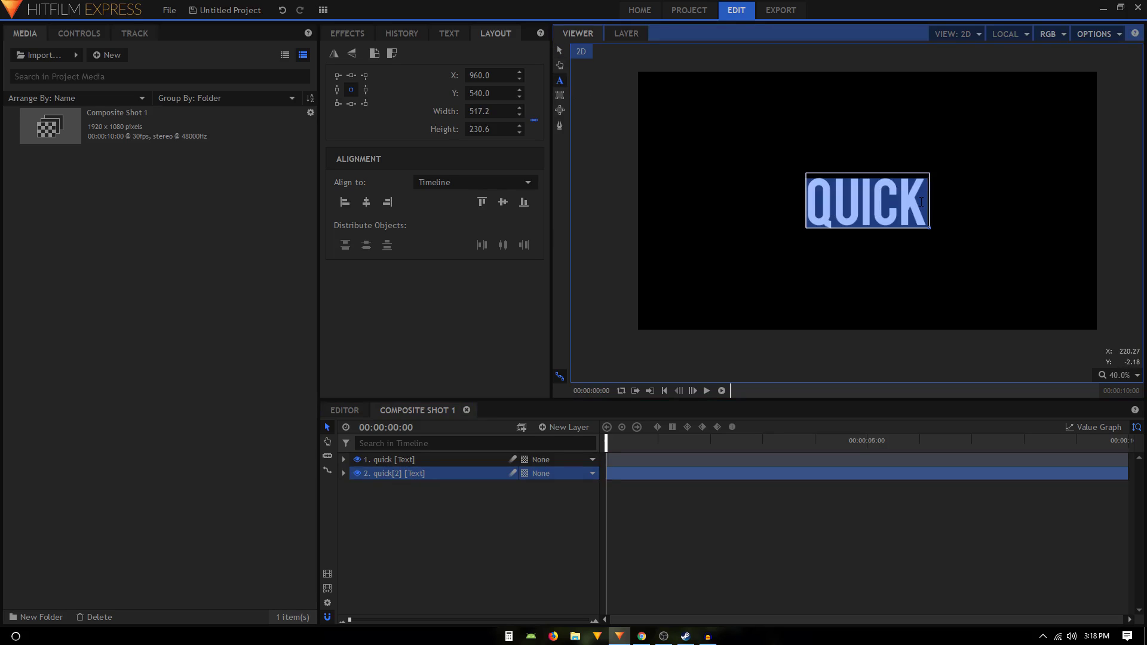
pyautogui.write('BRO')
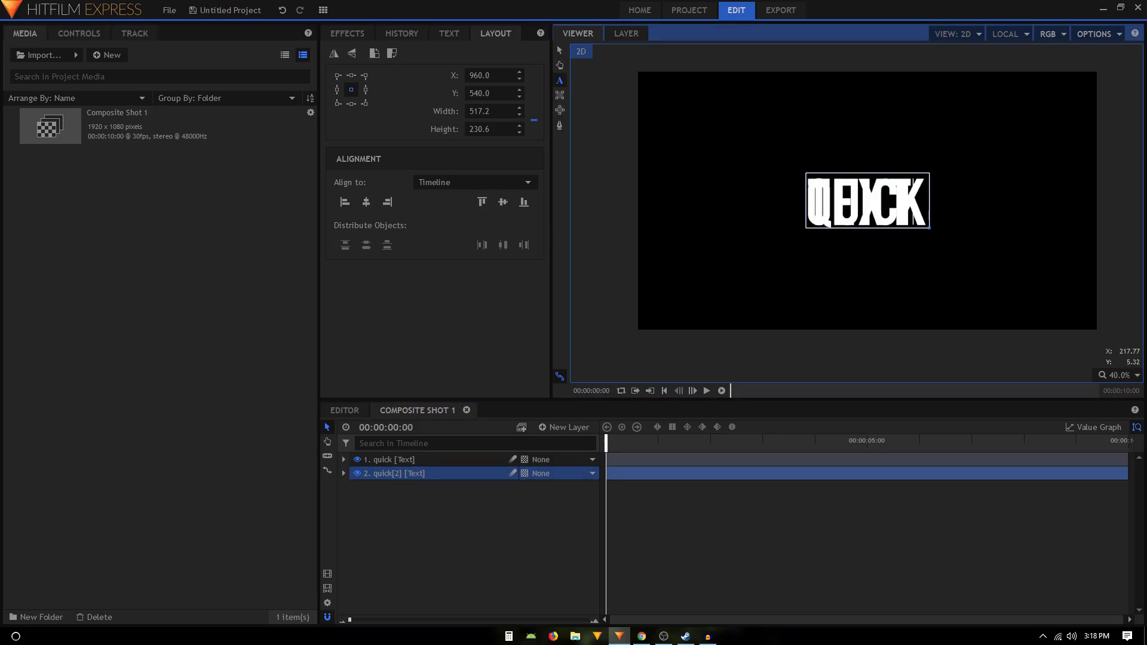
# - Rename the duplicated layer as text, and briefly hide the quick layer to check the new wording
pyautogui.rightClick(390, 472)
pyautogui.click(422, 432)
pyautogui.write('te')
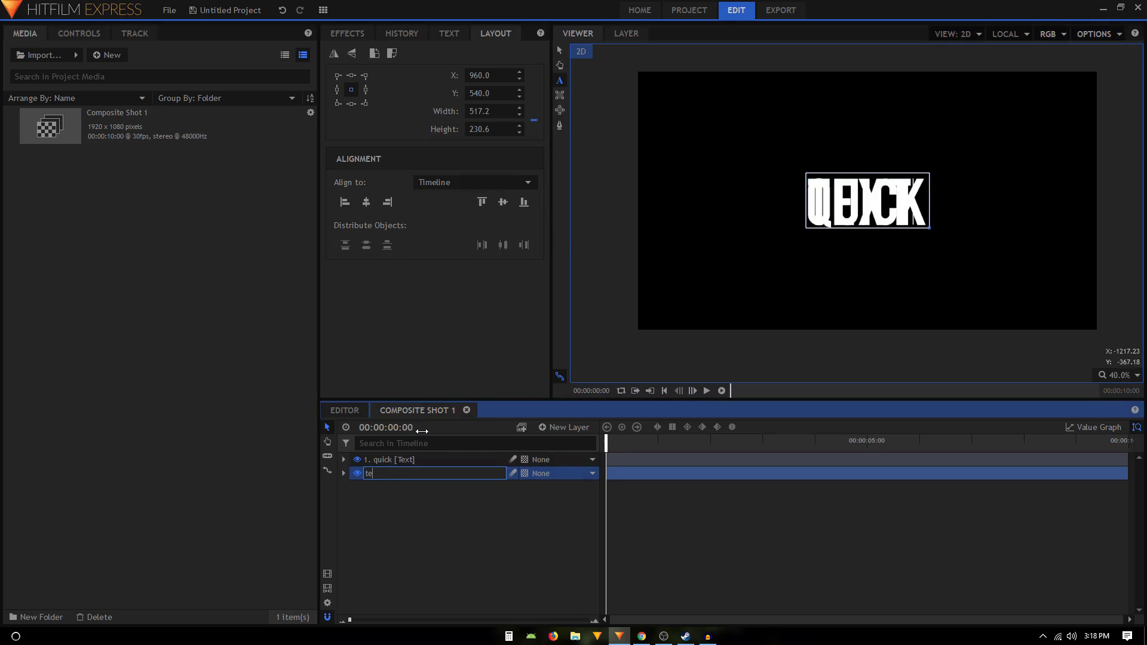
pyautogui.write('xt')
pyautogui.press('Return')
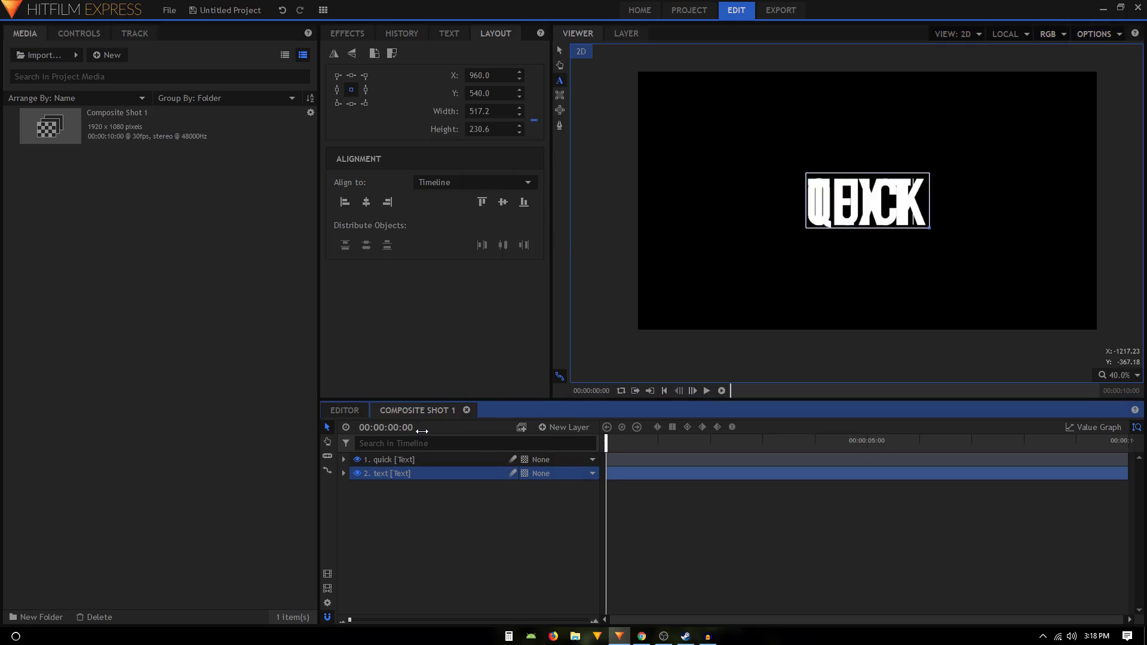
pyautogui.click(357, 460)
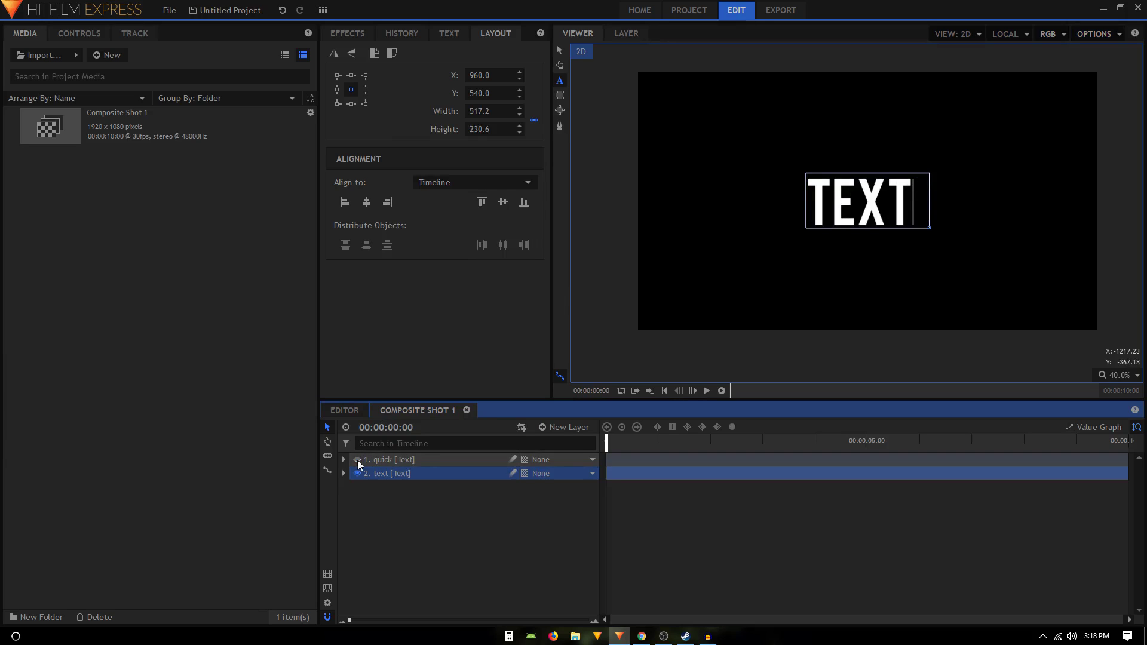
pyautogui.click(358, 460)
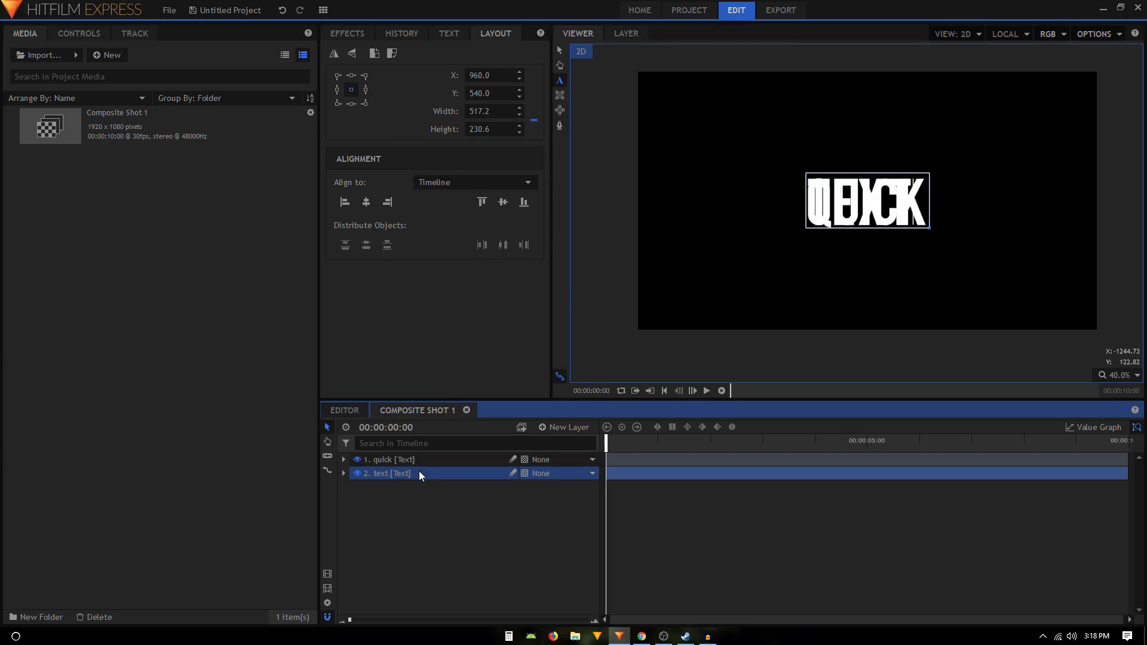
# - Duplicate the text layer and rename the copy as effect
pyautogui.hotkey('ctrl', 'd')
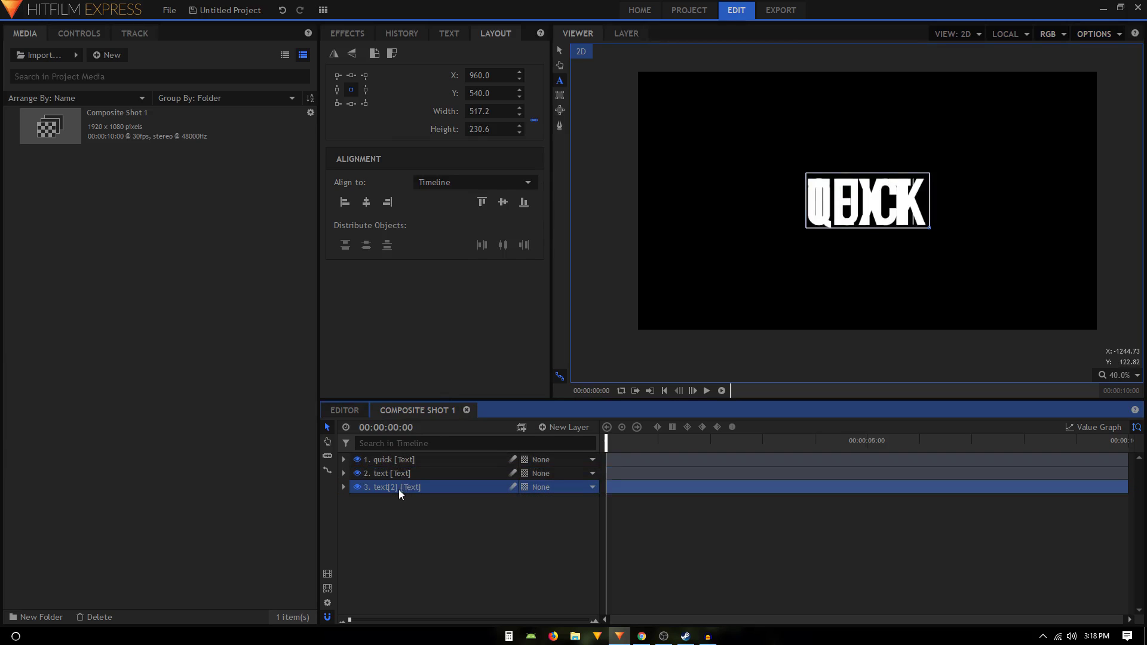
pyautogui.rightClick(399, 489)
pyautogui.click(432, 453)
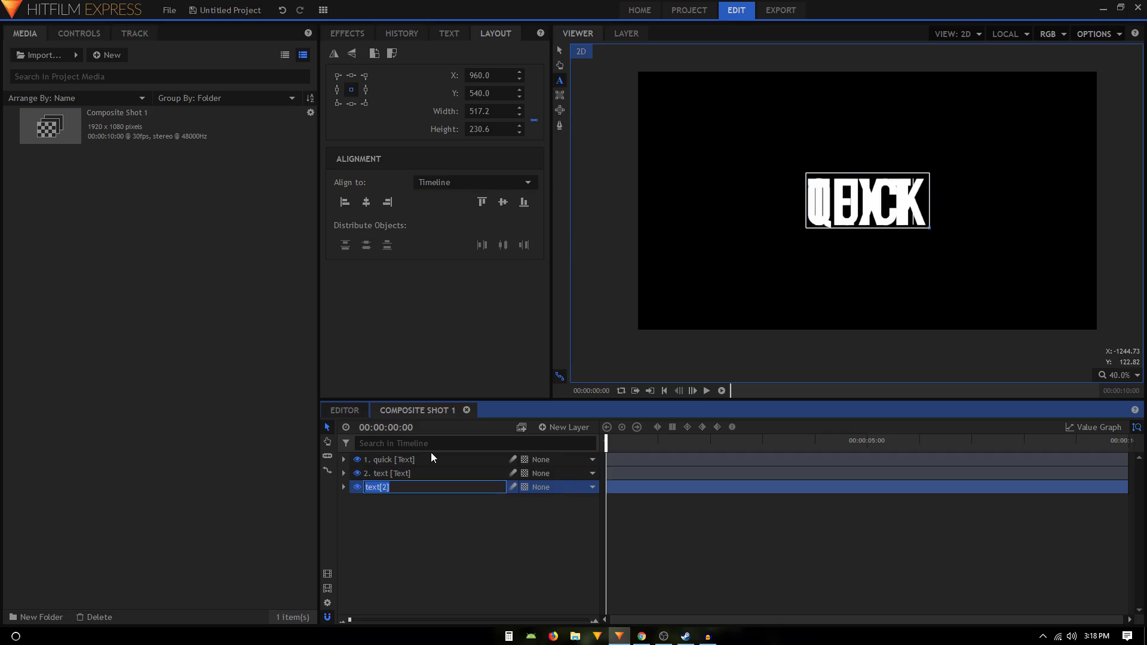
pyautogui.write('effect')
pyautogui.click(399, 527)
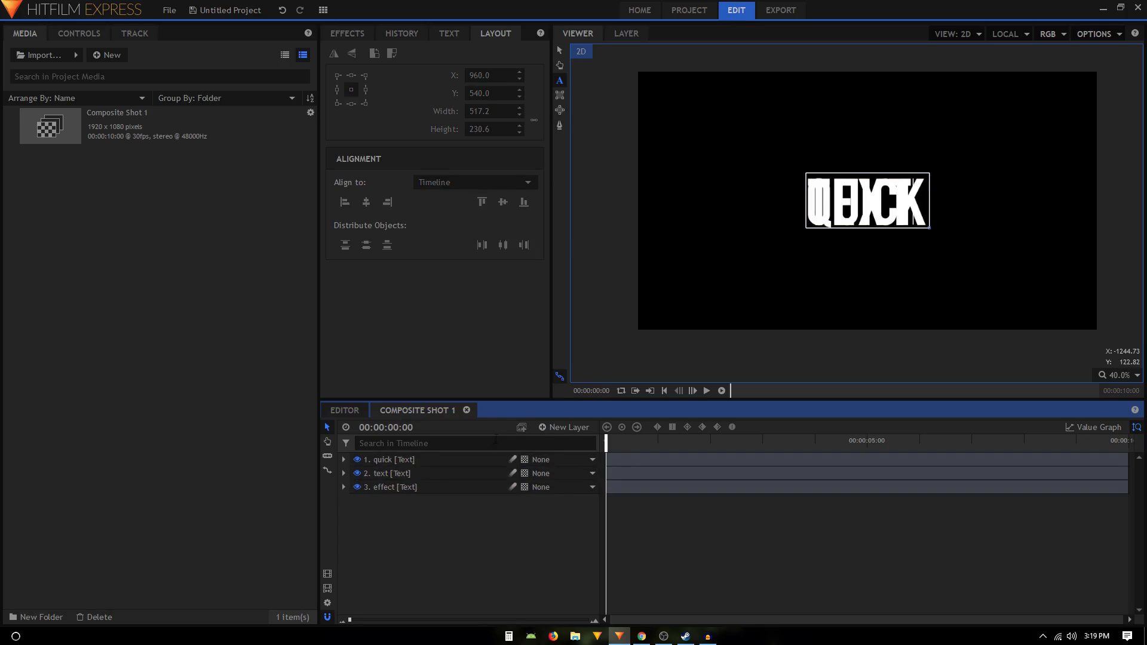
# - Replace the wording of the effect layer with EFFECT
pyautogui.click(467, 487)
pyautogui.hotkey('ctrl', 'a')
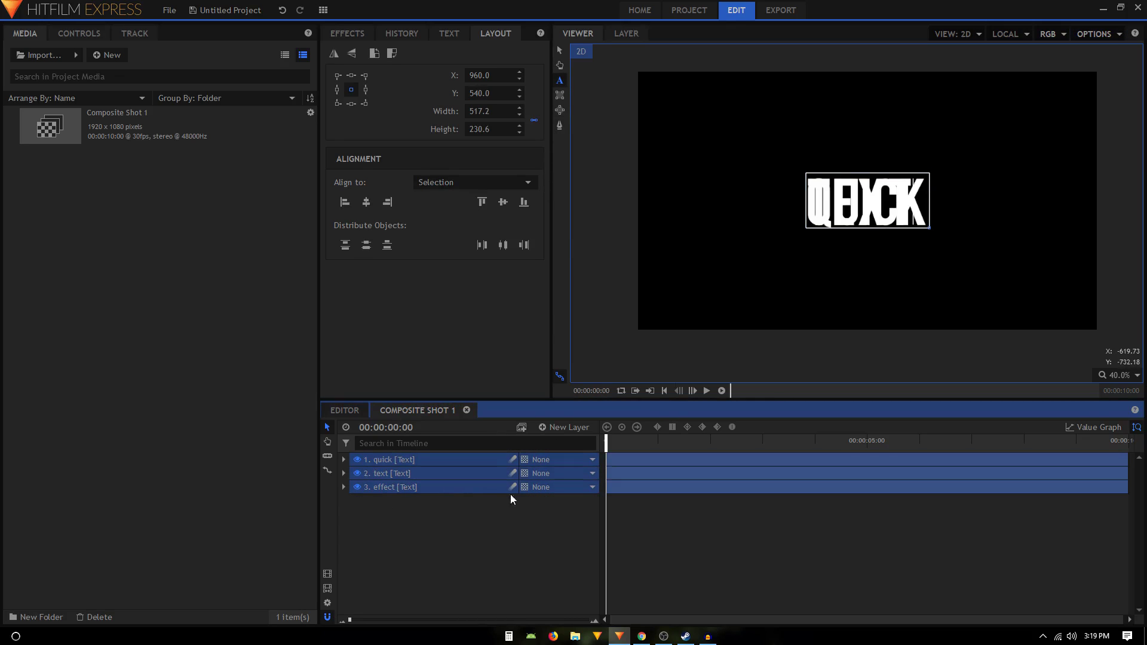
pyautogui.click(442, 486)
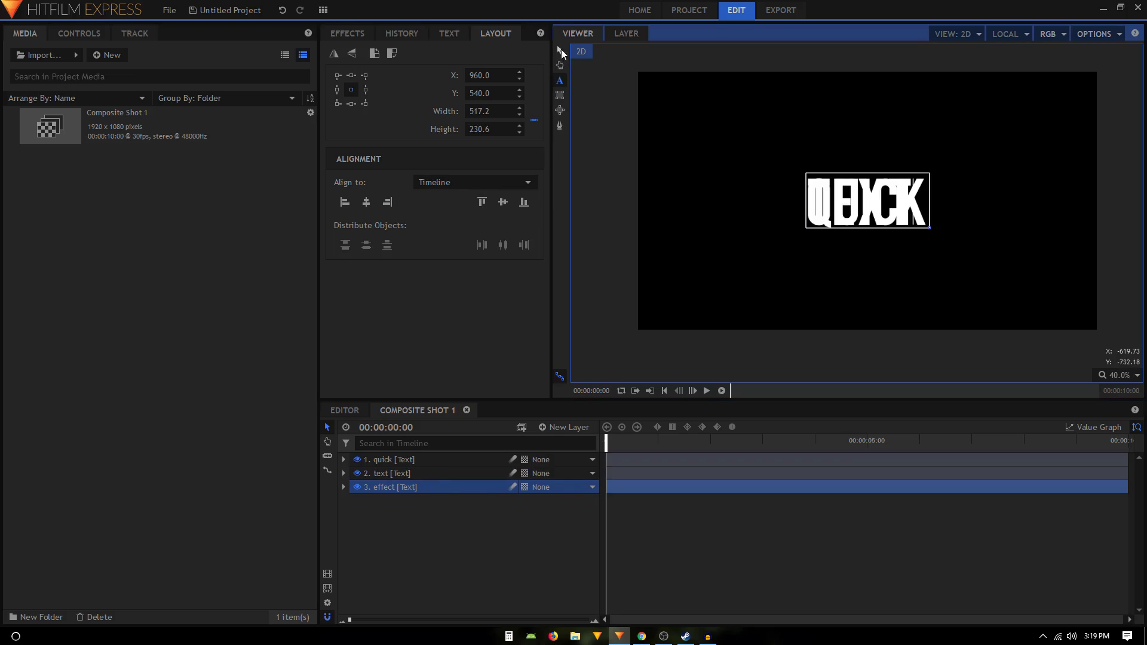
pyautogui.doubleClick(887, 199)
pyautogui.write('EFF')
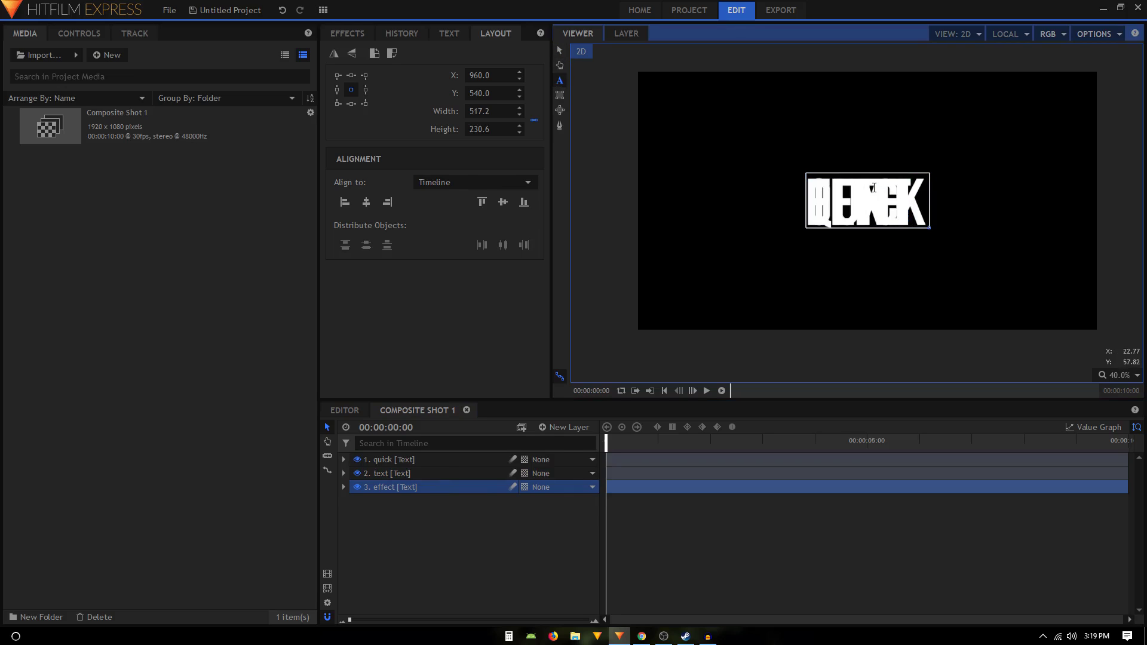
# - Select the quick layer and hide the text and effect layers
pyautogui.click(386, 461)
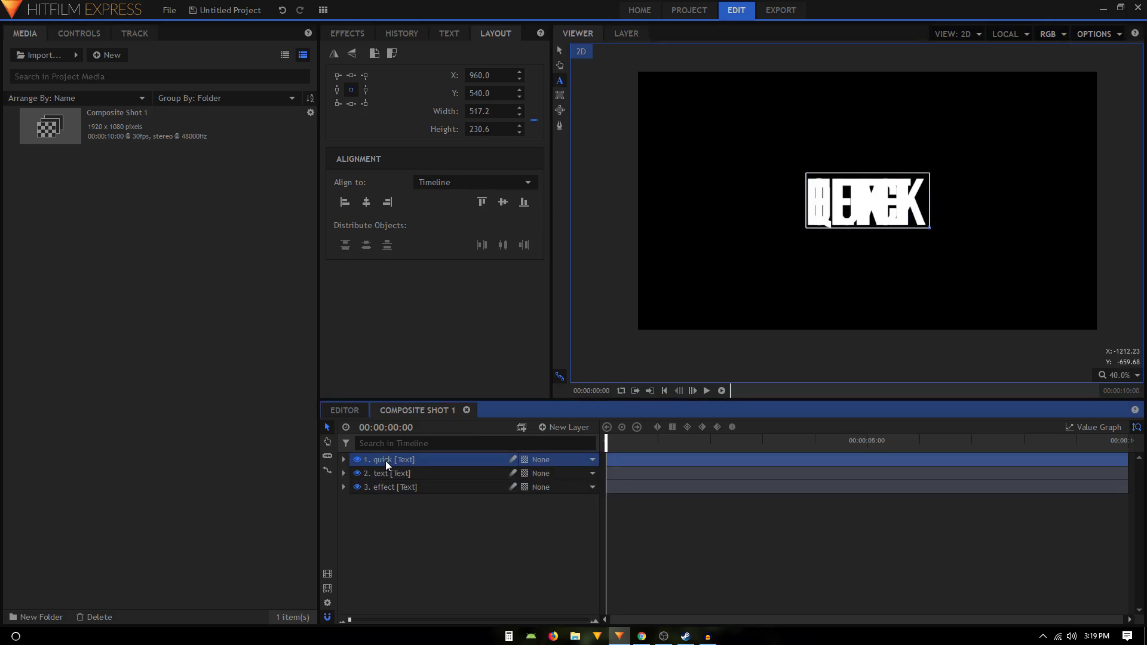
pyautogui.click(357, 487)
pyautogui.click(358, 473)
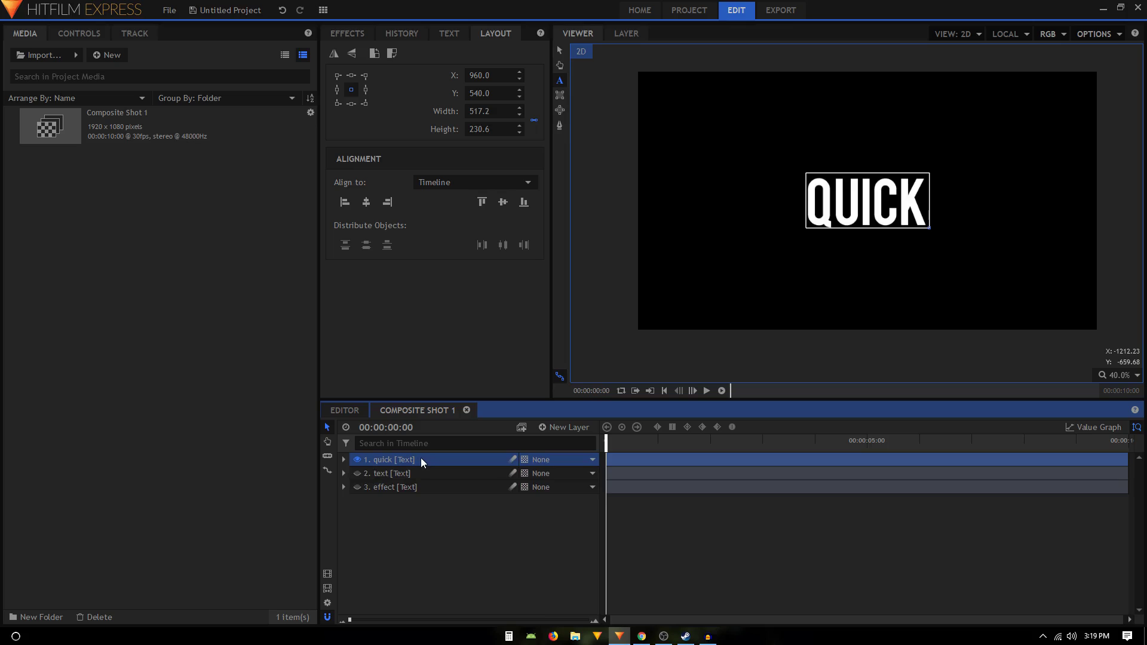
# - Hide the quick layer, show the effect layer, and widen its text box so the whole word EFFECT fits
pyautogui.click(358, 460)
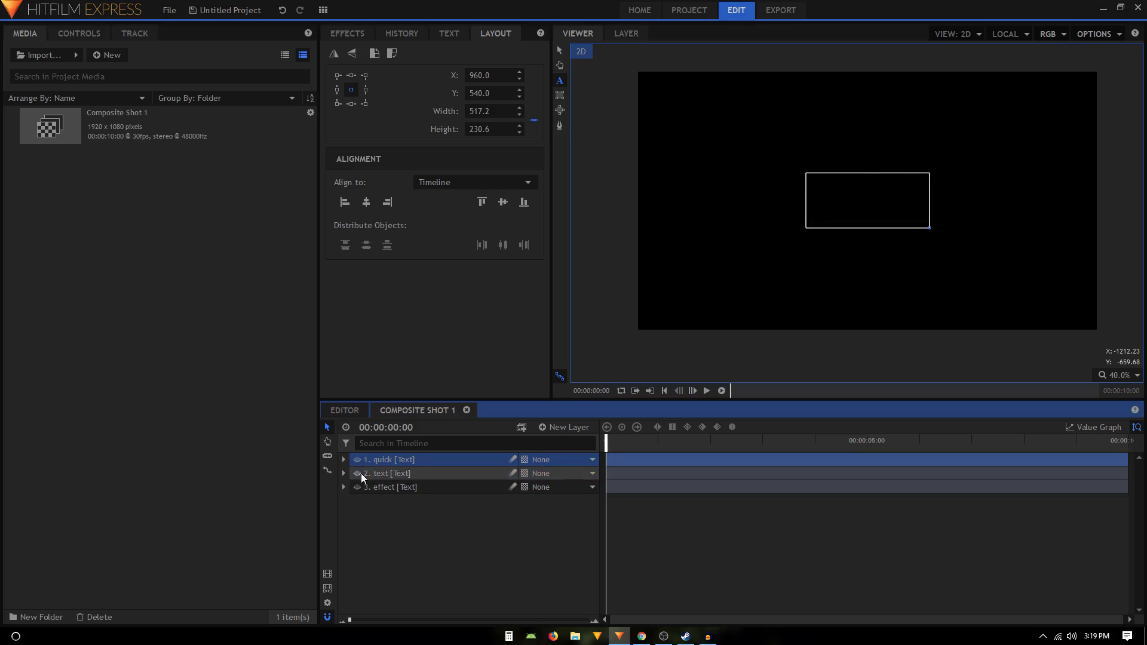
pyautogui.click(358, 473)
pyautogui.click(357, 473)
pyautogui.click(357, 487)
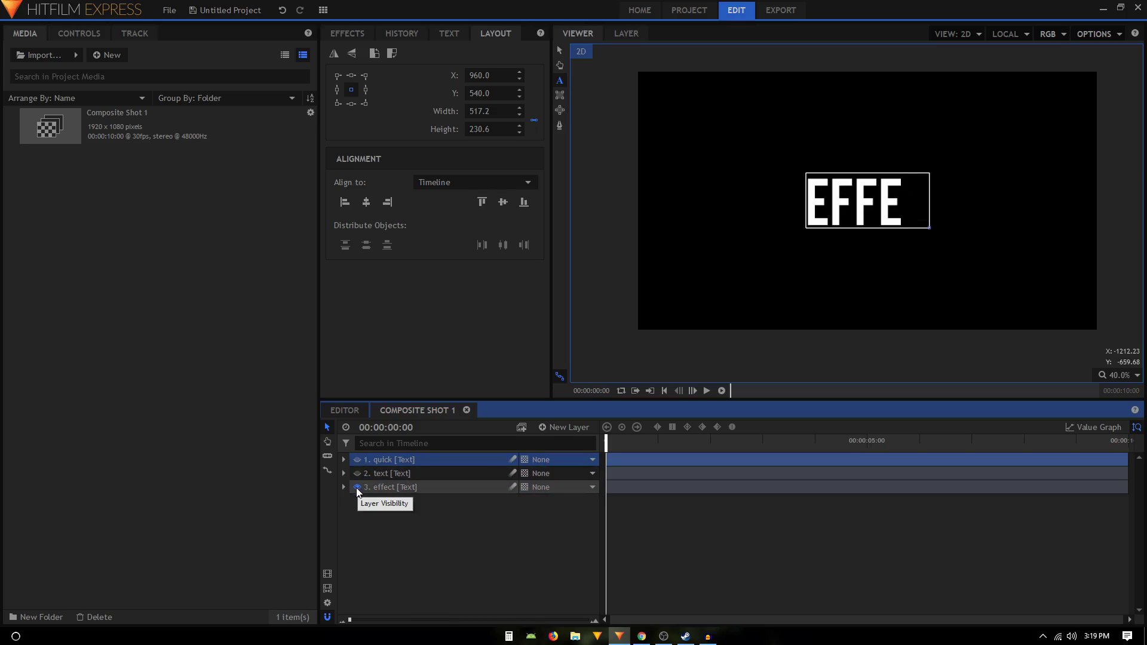
pyautogui.moveTo(929, 227); pyautogui.dragTo(960, 227)
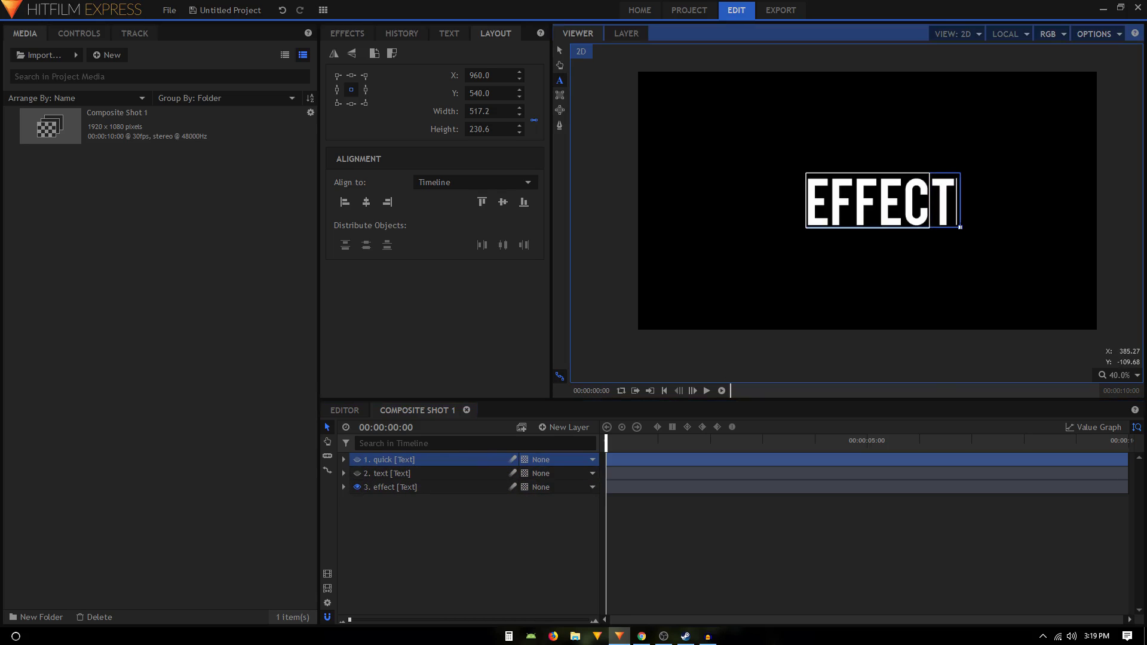
# - Centre the effect layer horizontally and vertically in the frame
pyautogui.click(408, 488)
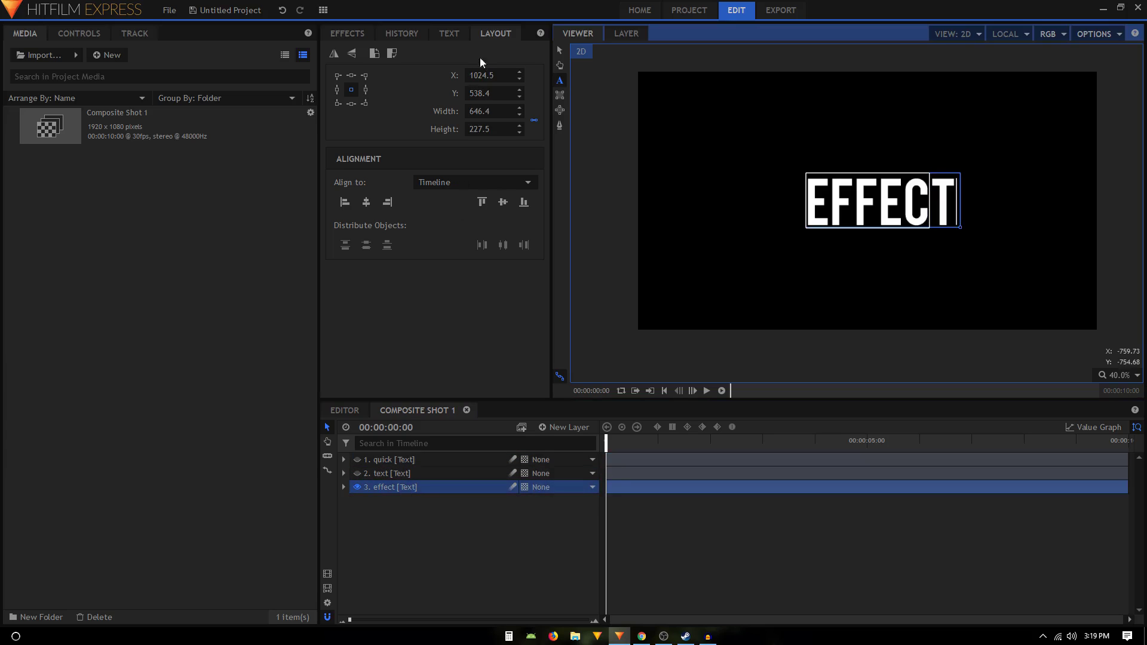
pyautogui.click(500, 35)
pyautogui.click(367, 204)
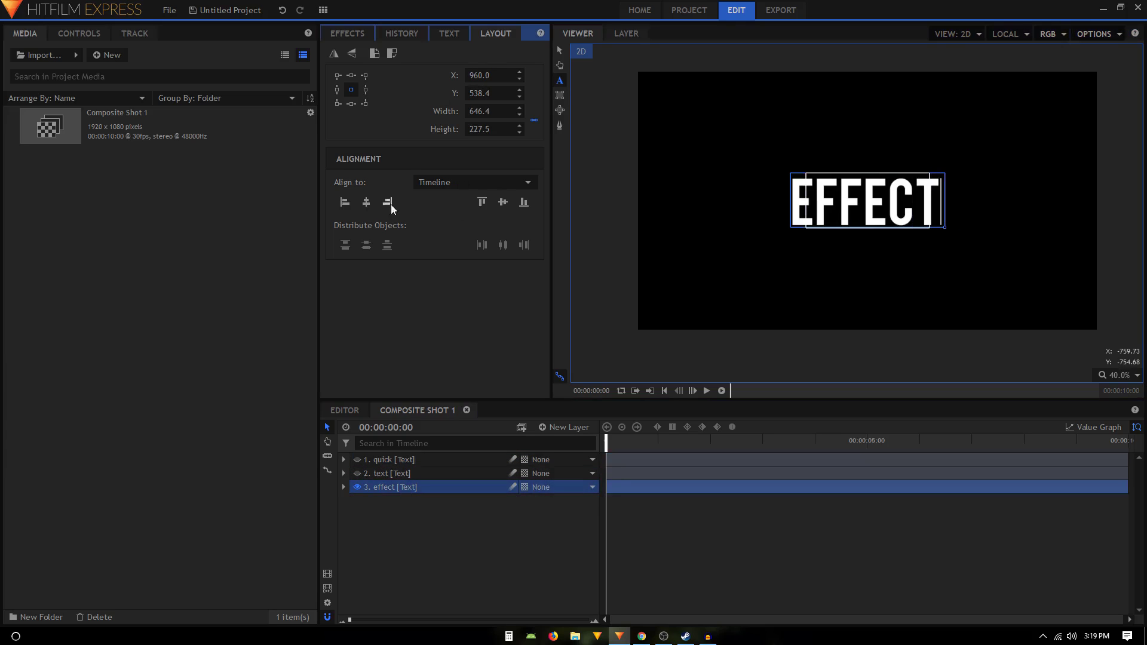
pyautogui.click(503, 202)
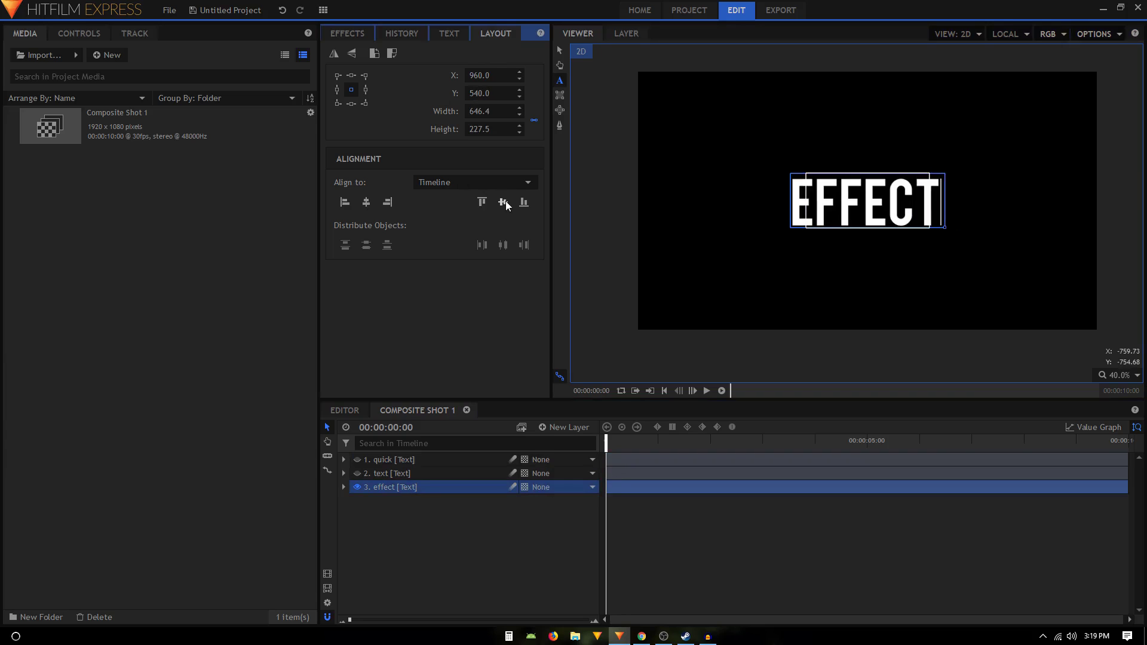
# - Show all three word layers together to check their centring, and leave only the quick layer visible
pyautogui.click(388, 472)
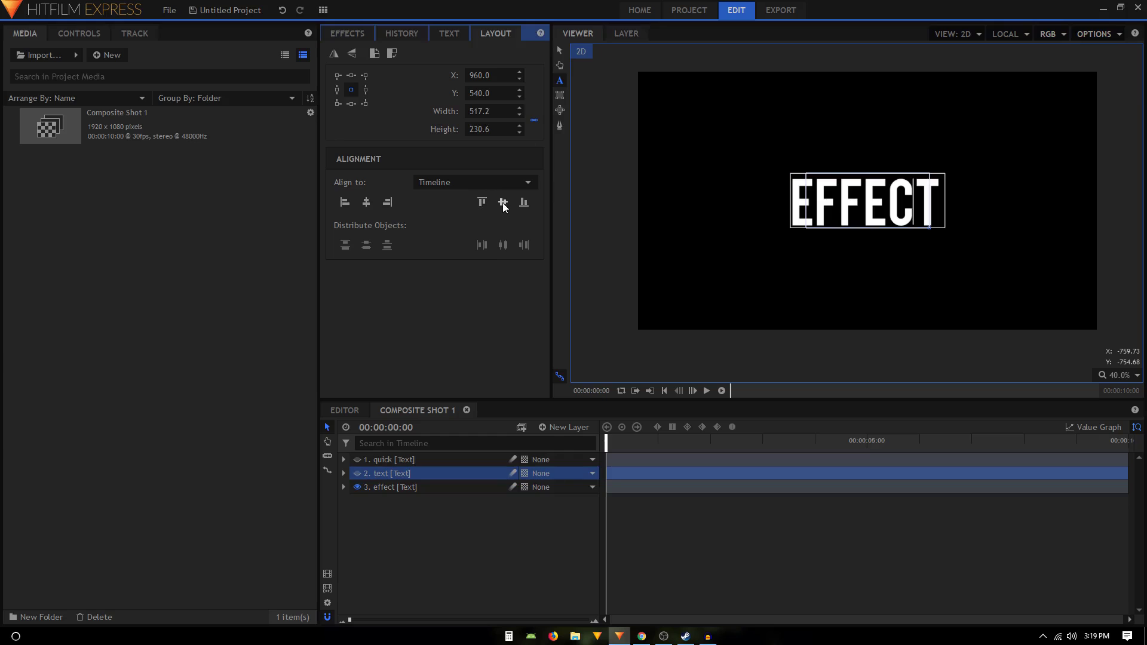
pyautogui.click(357, 459)
pyautogui.click(357, 474)
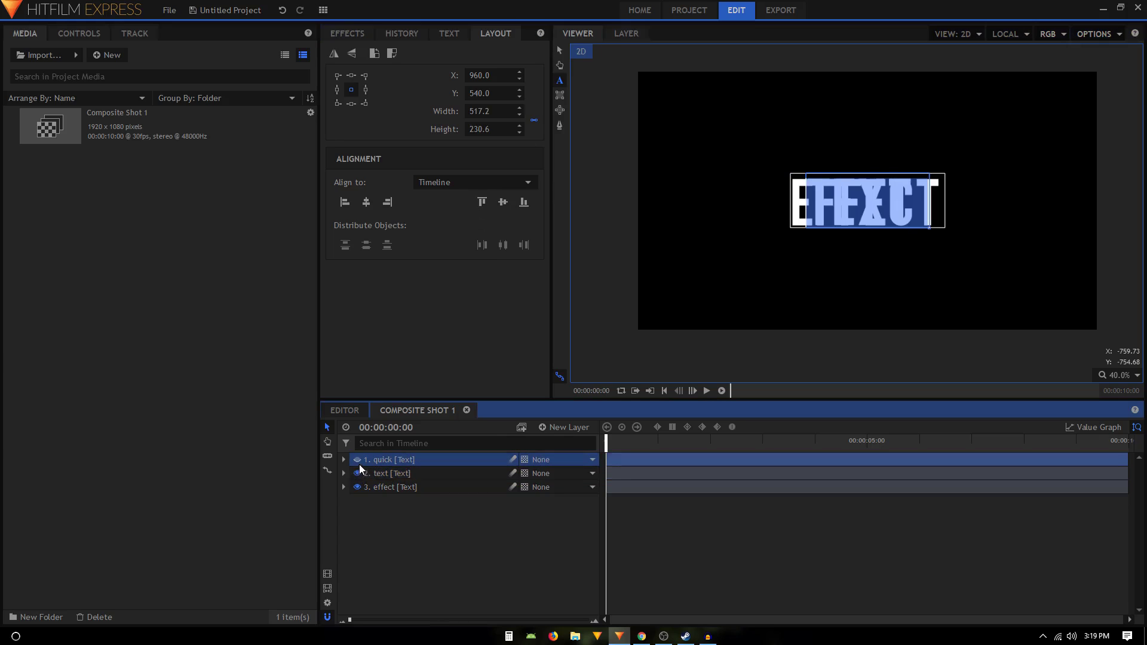
pyautogui.click(391, 496)
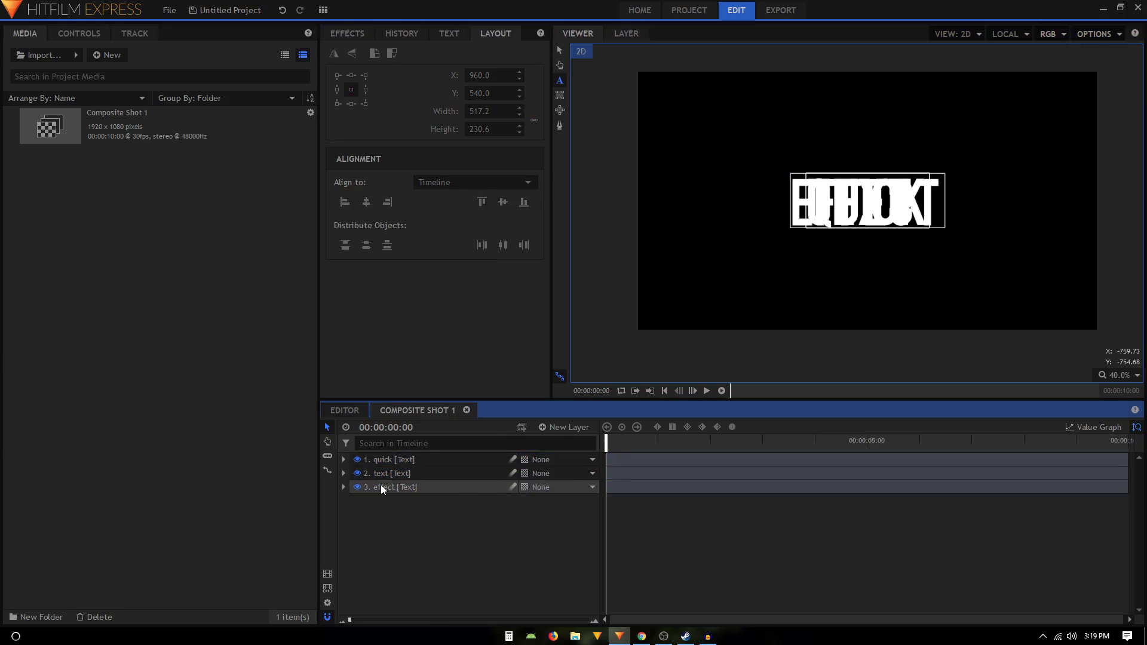
pyautogui.click(358, 487)
pyautogui.click(358, 474)
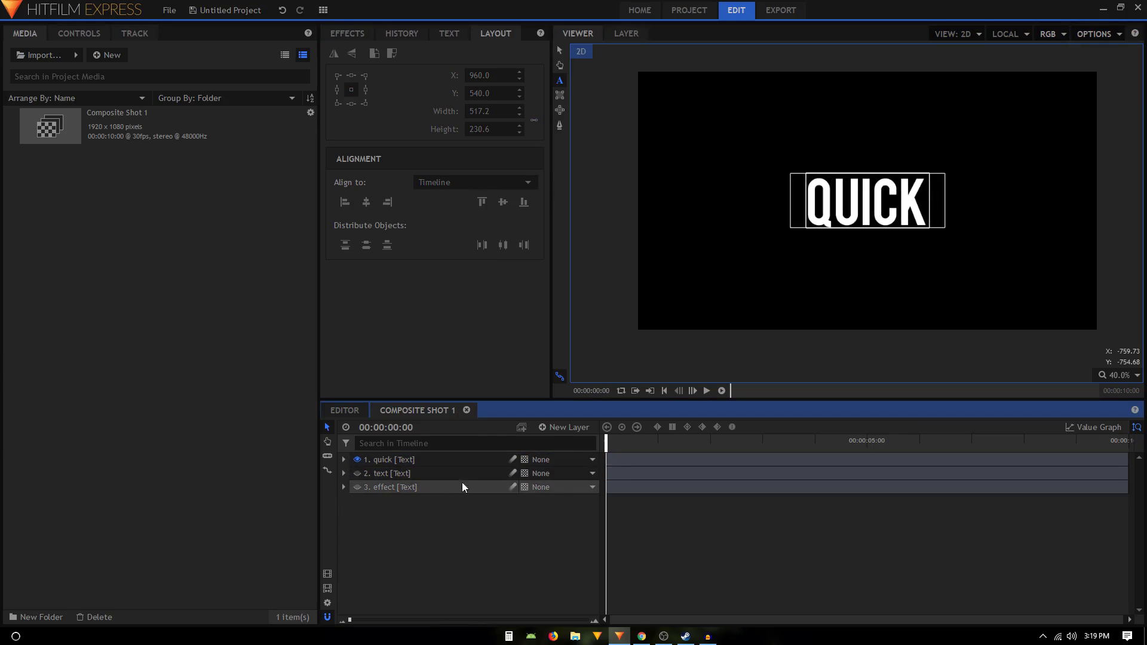
# - Create a grey 1920 x 1080 plane layer named mask
pyautogui.scroll(2, 890, 189)
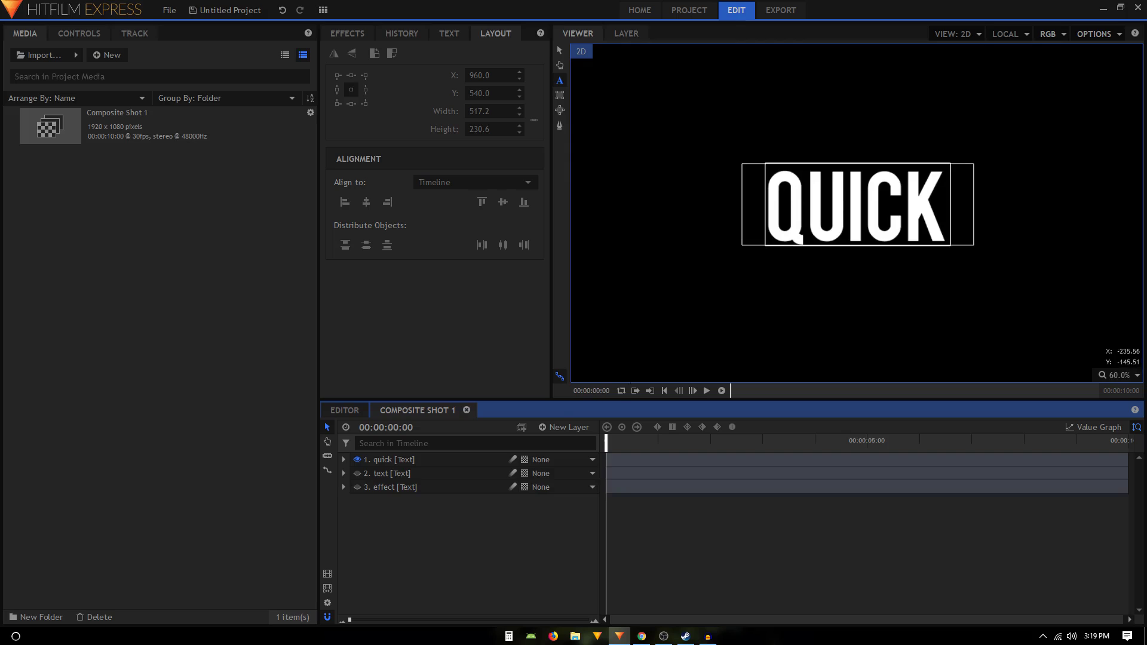
pyautogui.click(571, 429)
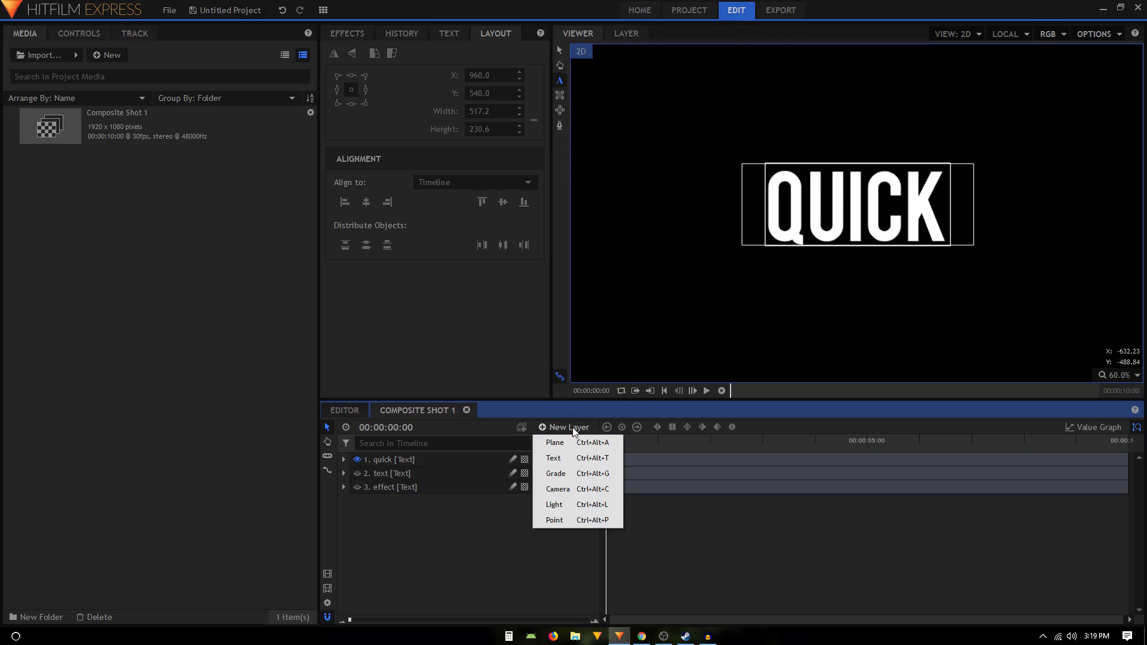
pyautogui.click(561, 439)
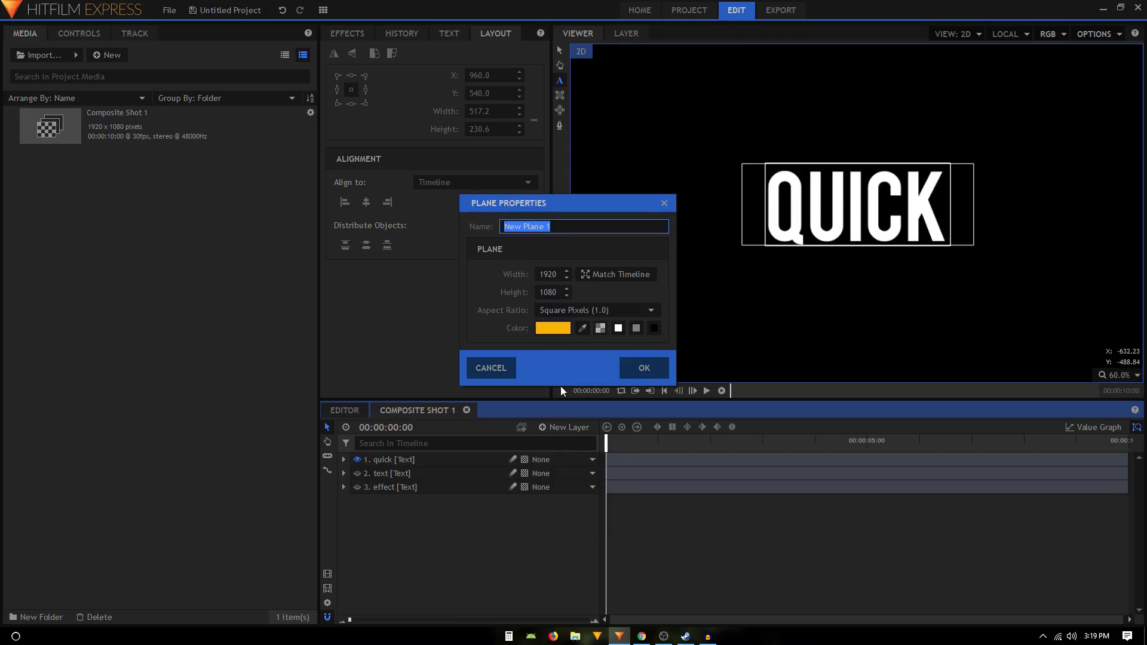
pyautogui.write('mask')
pyautogui.click(635, 330)
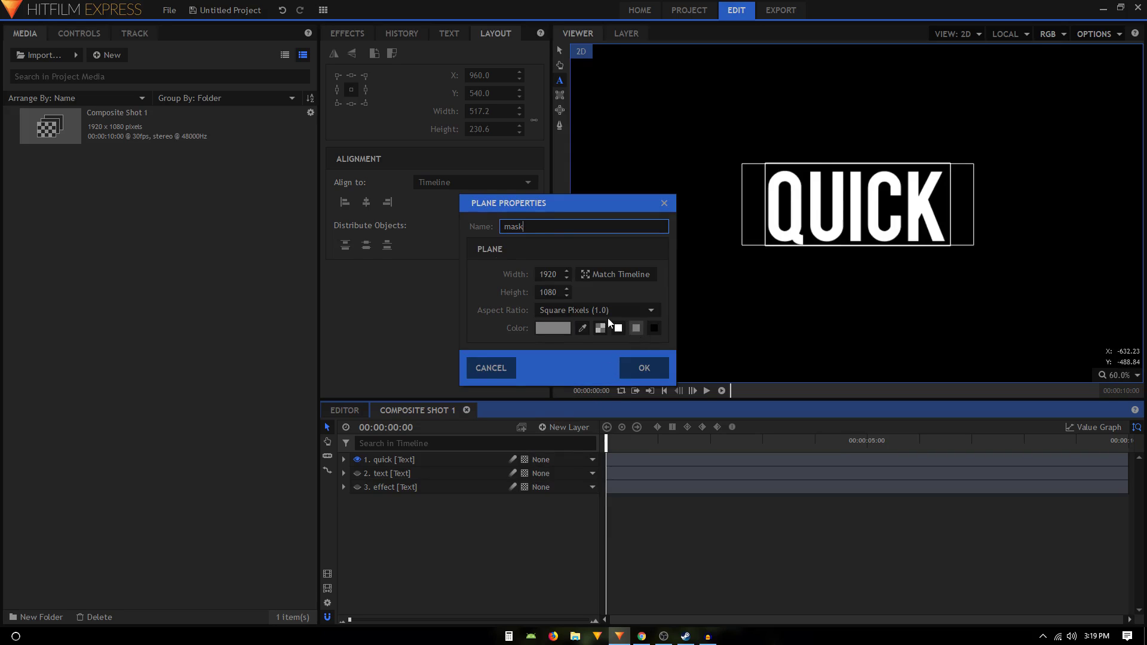
pyautogui.click(644, 368)
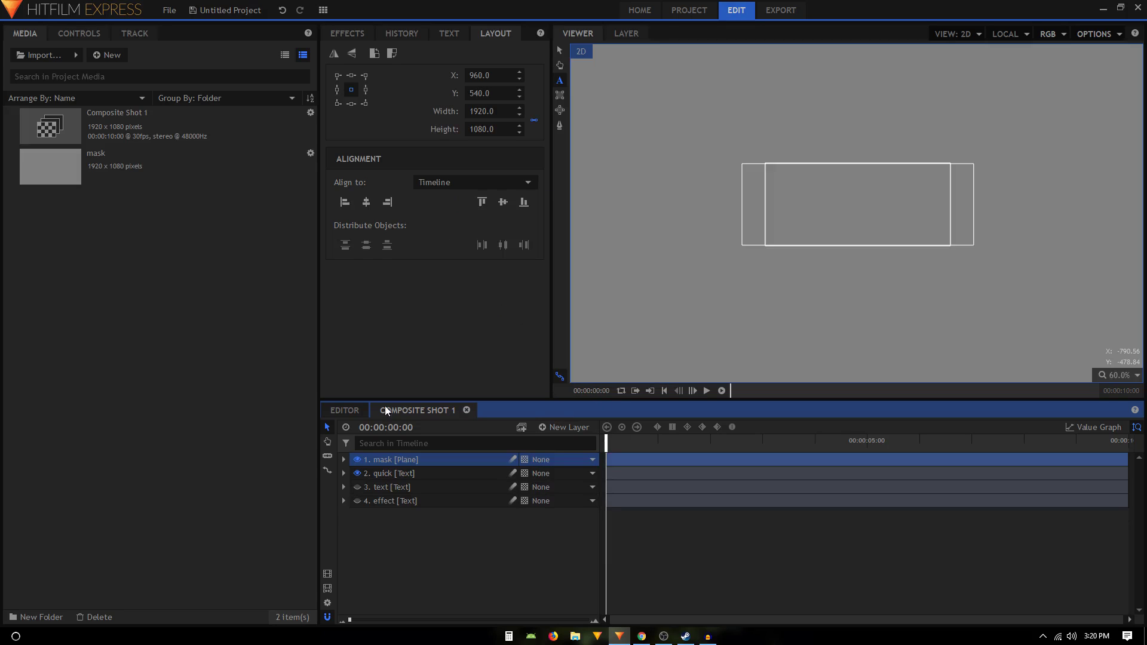
# - Hide the mask plane and move its Position X to 1247 so its left edge sits just right of QUICK
pyautogui.click(357, 460)
pyautogui.scroll(-2, 814, 223)
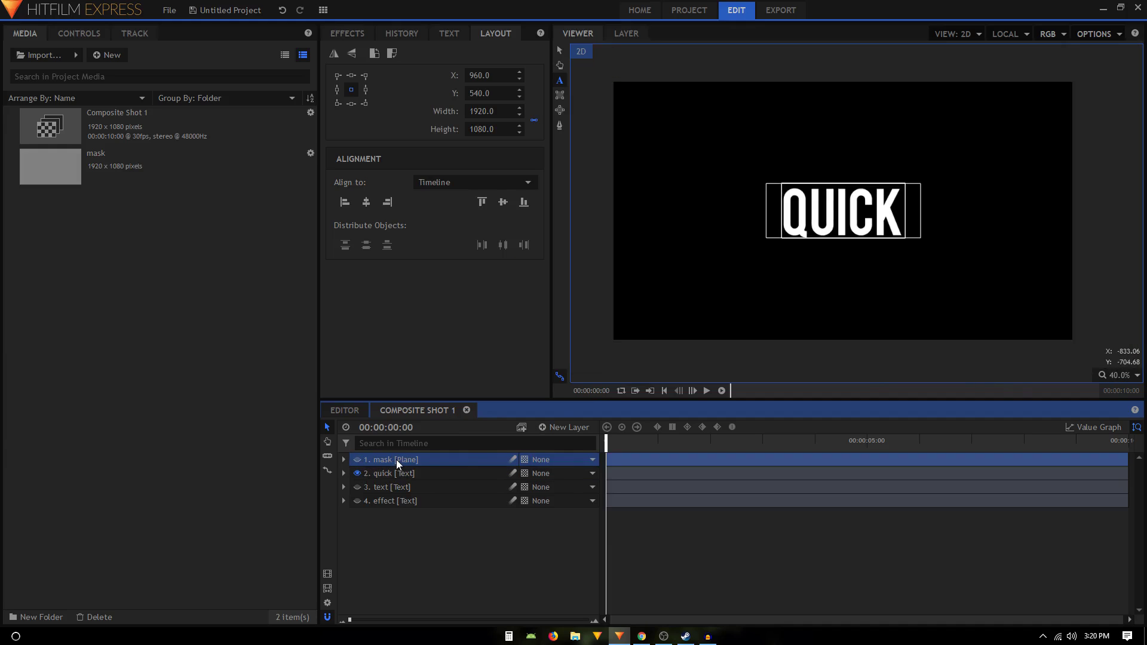
pyautogui.click(343, 461)
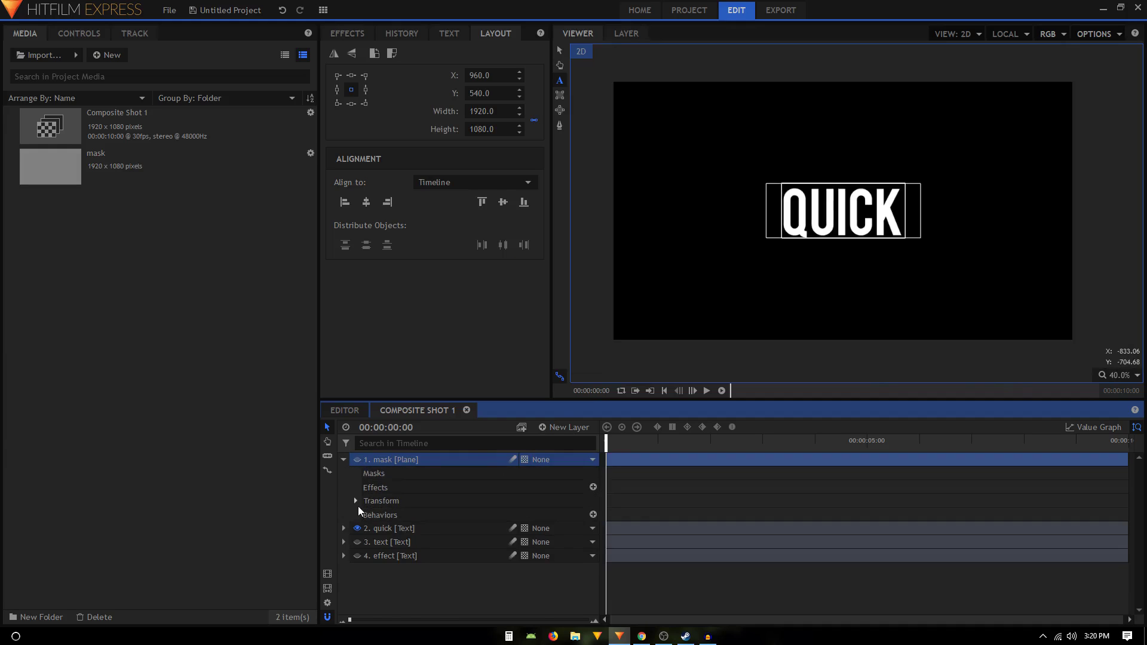
pyautogui.click(356, 502)
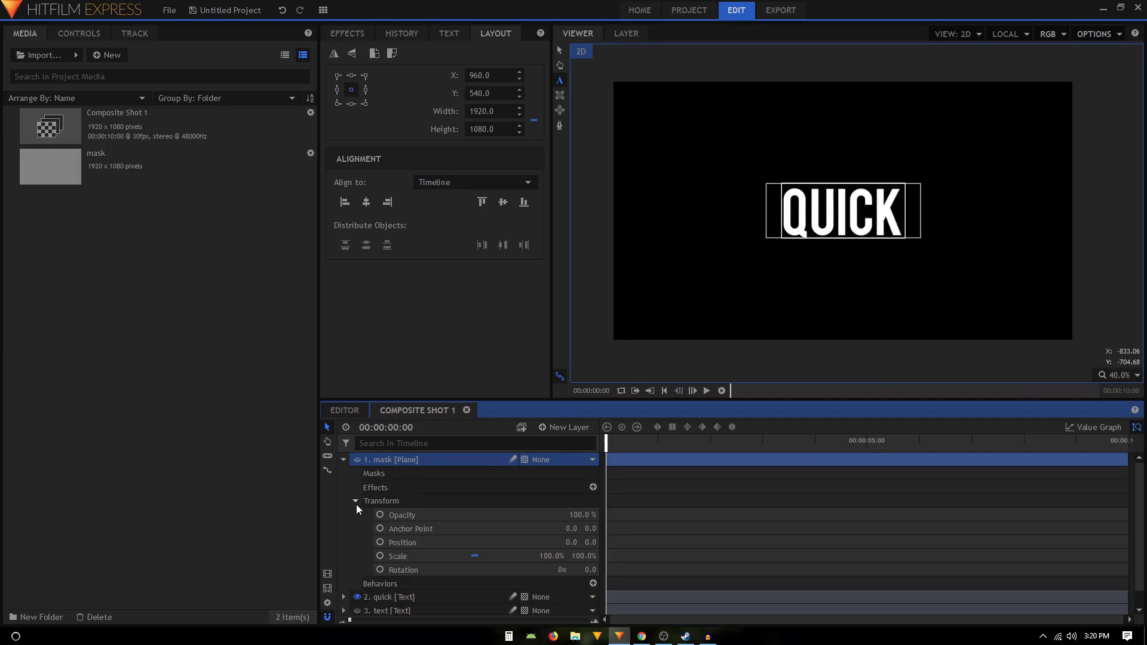
pyautogui.click(560, 51)
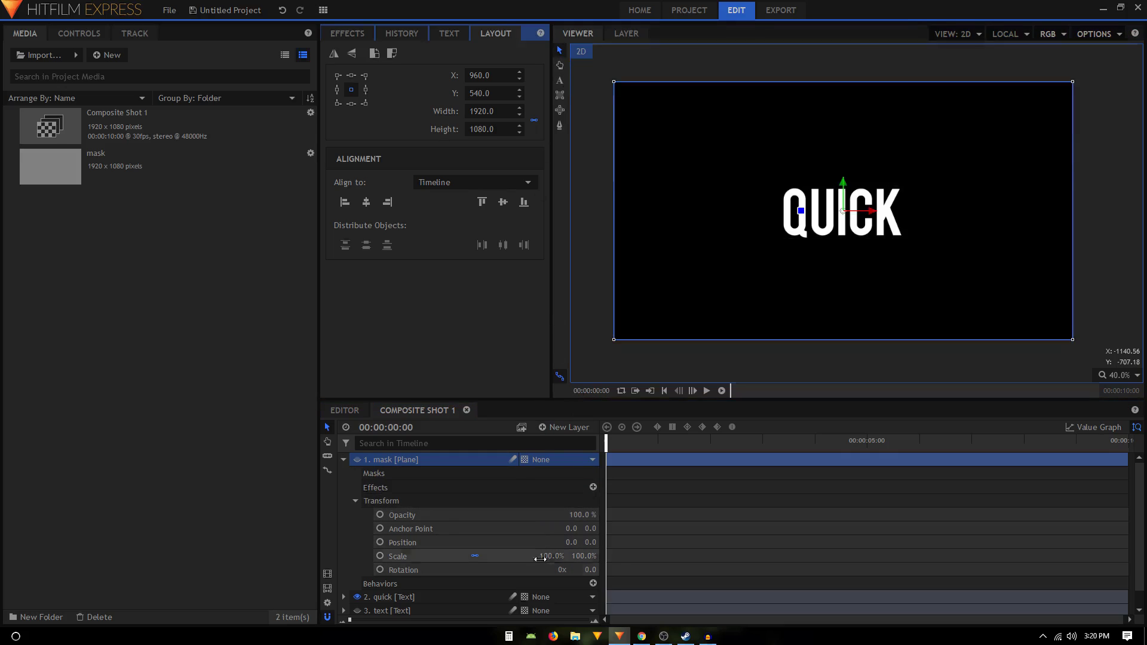
pyautogui.click(622, 457)
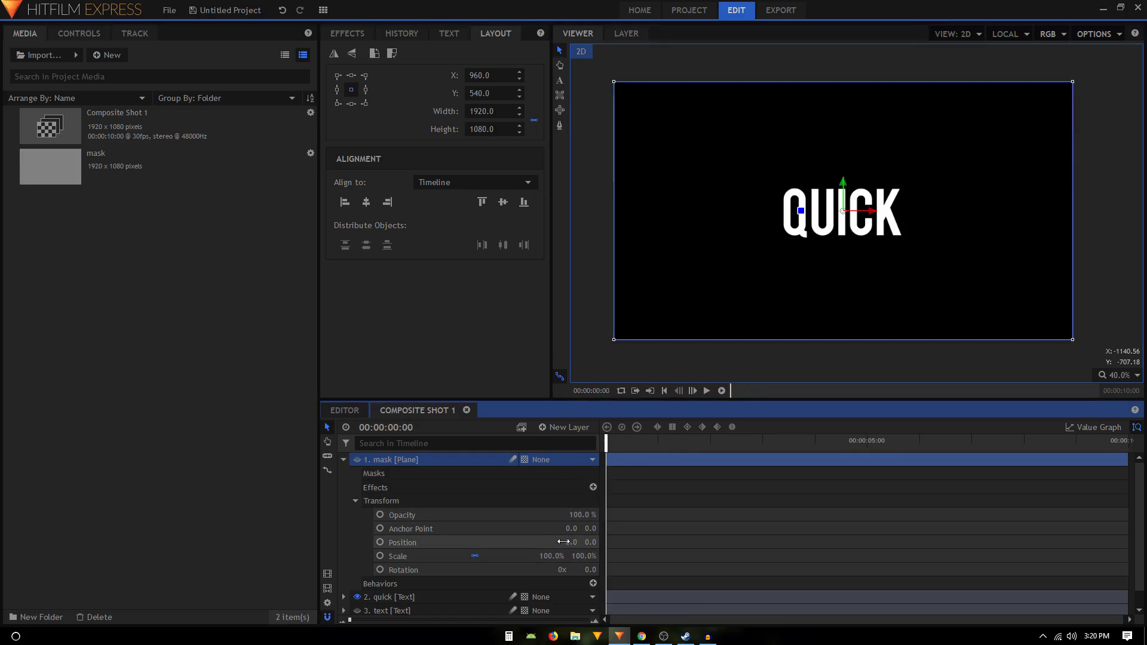
pyautogui.moveTo(564, 541); pyautogui.dragTo(653, 542)
pyautogui.moveTo(1139, 211); pyautogui.dragTo(1140, 211)
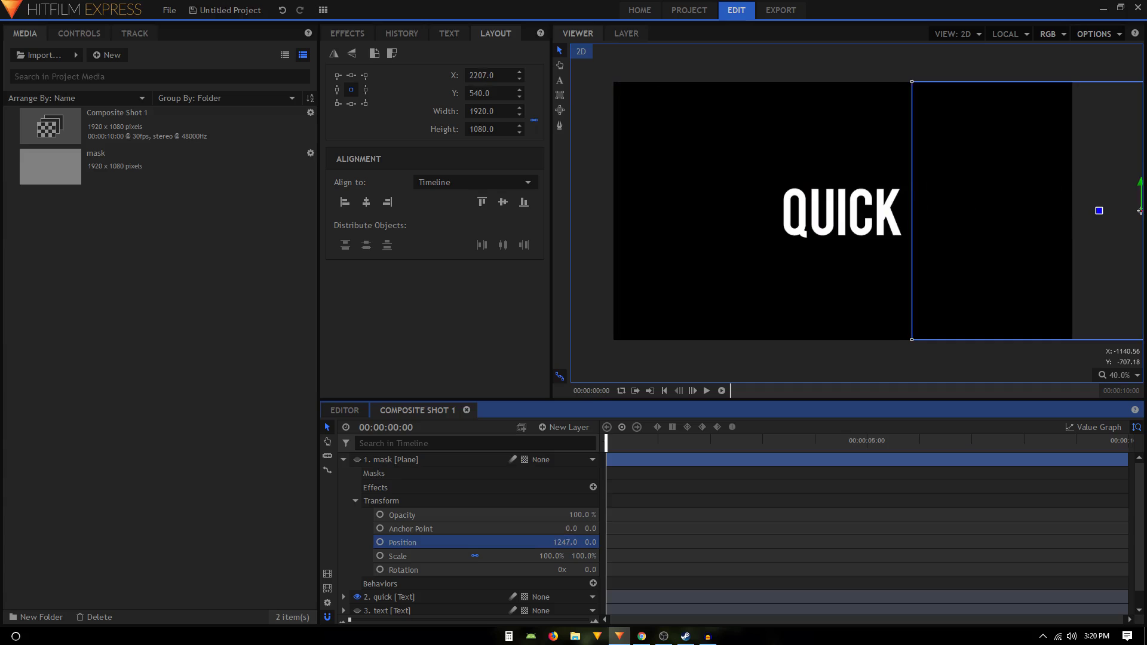
# - Keyframe the mask's Position at the start, and set Position X to 655 at 00:00:00:20
pyautogui.click(380, 543)
pyautogui.hotkey('shift', 'Right')
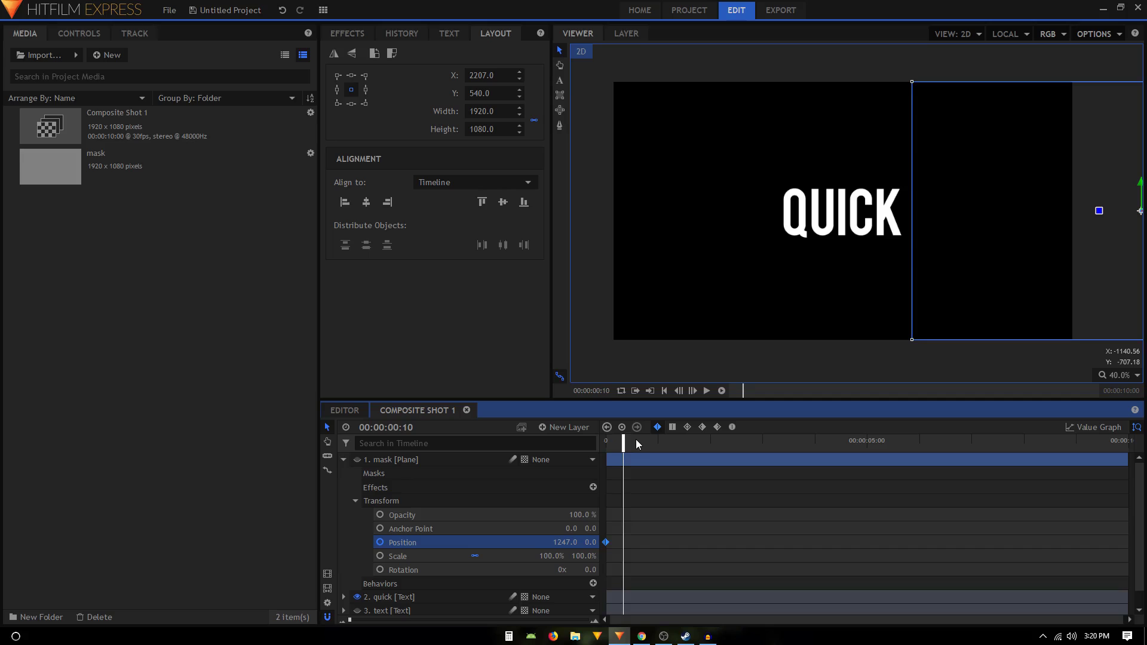
pyautogui.hotkey('shift', 'Right')
pyautogui.moveTo(564, 542); pyautogui.dragTo(478, 542)
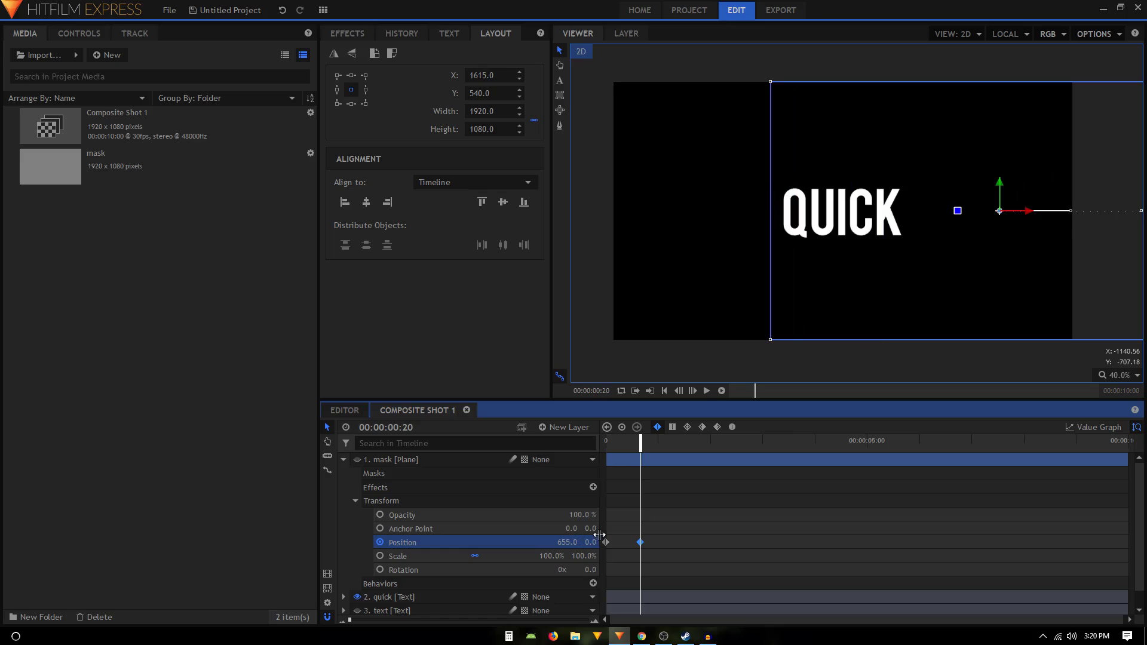
# - Add a hold keyframe for the mask's Position at 00:00:00:25, keeping the same value
pyautogui.press('Right')
pyautogui.press('Right')
pyautogui.press('Right')
pyautogui.press('Right')
pyautogui.press('Right')
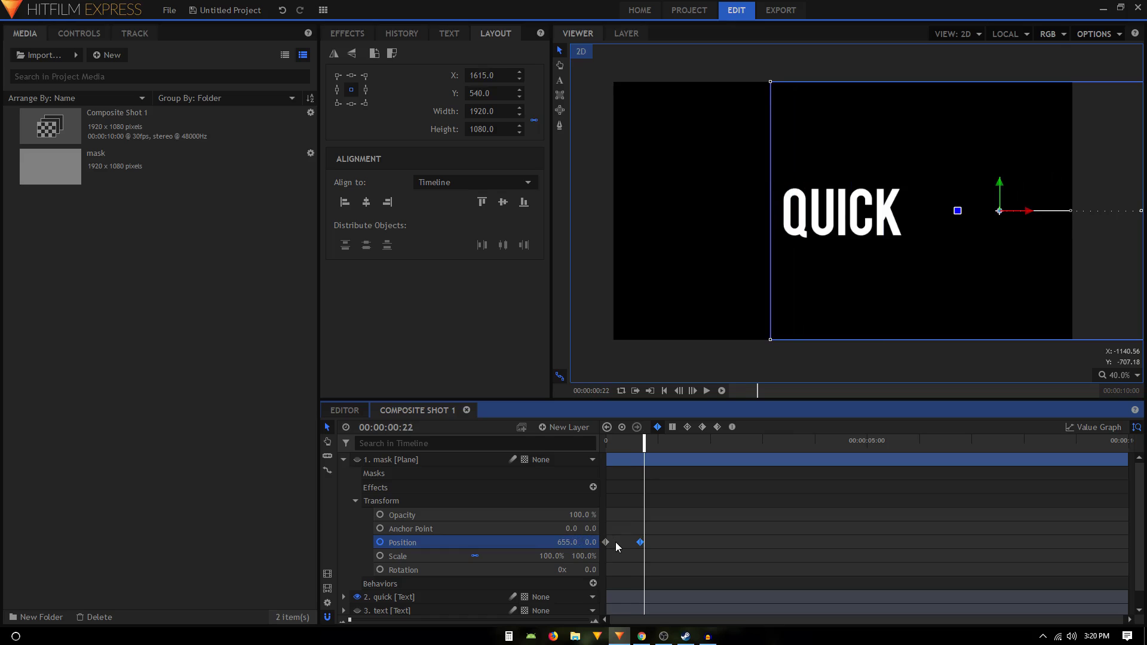
pyautogui.click(622, 428)
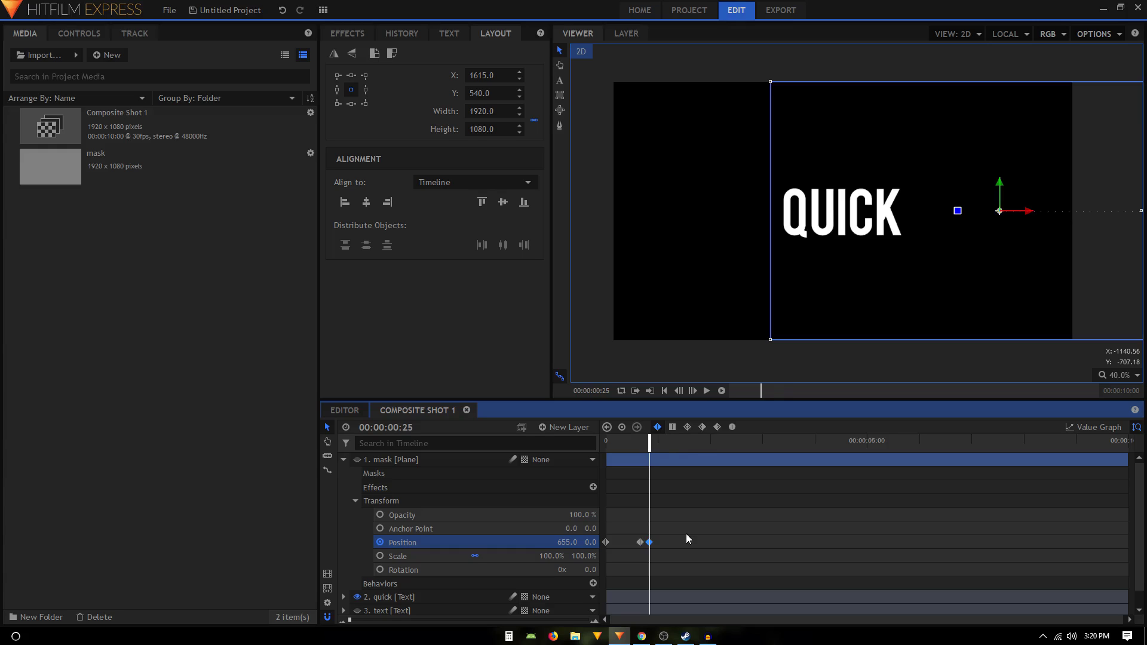
# - Add a mask Position keyframe at 00:00:01:15 that returns the plane to its starting X of 1247
pyautogui.press('Right')
pyautogui.press('Right')
pyautogui.press('Right')
pyautogui.press('Right')
pyautogui.press('Right')
pyautogui.press('Right')
pyautogui.press('Right')
pyautogui.press('Right')
pyautogui.press('Right')
pyautogui.press('Right')
pyautogui.press('Right')
pyautogui.press('Right')
pyautogui.press('Right')
pyautogui.press('Right')
pyautogui.press('Right')
pyautogui.press('Right')
pyautogui.press('Right')
pyautogui.press('Right')
pyautogui.press('Right')
pyautogui.press('Right')
pyautogui.moveTo(567, 542); pyautogui.dragTo(739, 542)
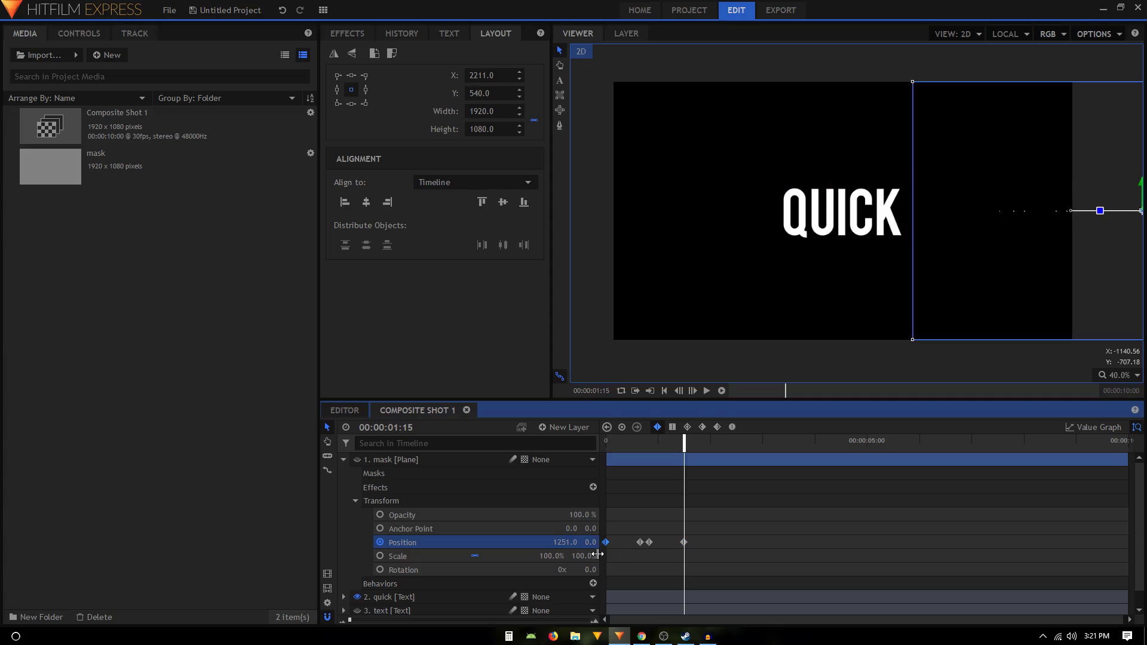
pyautogui.click(683, 542)
pyautogui.moveTo(683, 541); pyautogui.dragTo(685, 542)
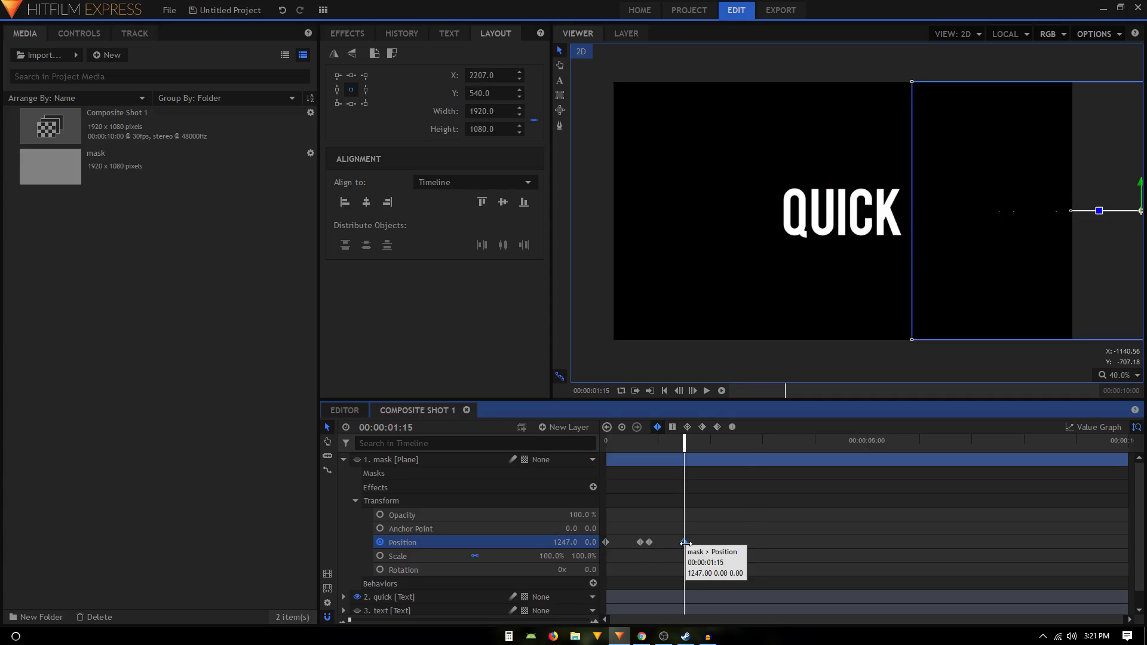
# - Add a hold keyframe for the mask's Position at 00:00:01:20, keeping the same value
pyautogui.press('Right')
pyautogui.press('Right')
pyautogui.press('Right')
pyautogui.press('Right')
pyautogui.press('Right')
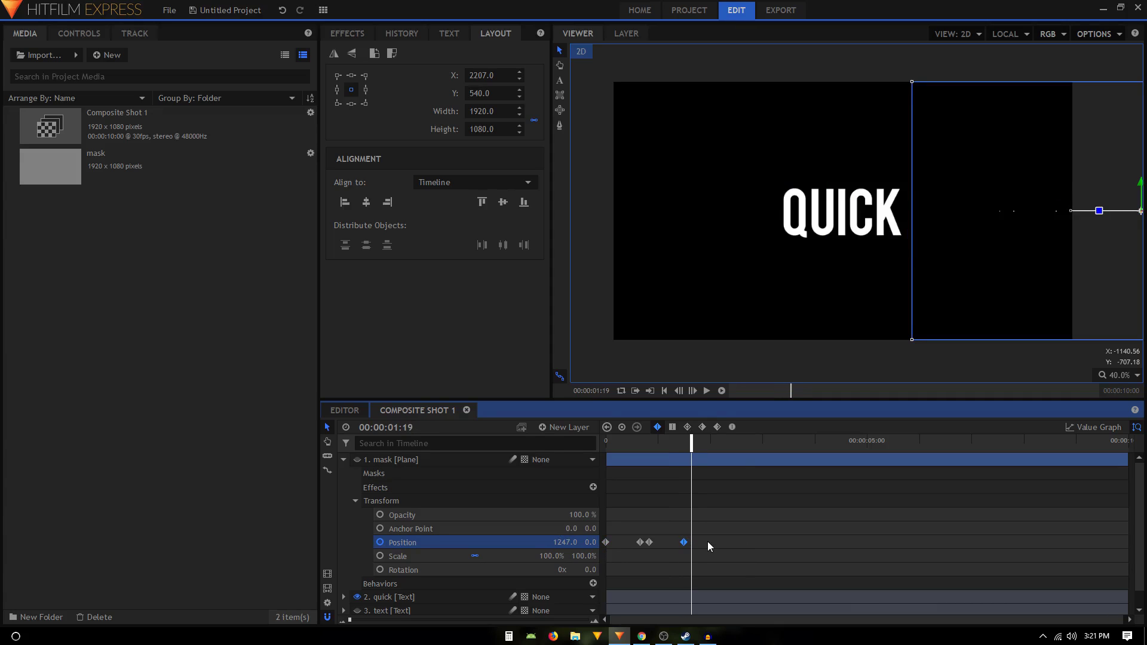
pyautogui.press('k')
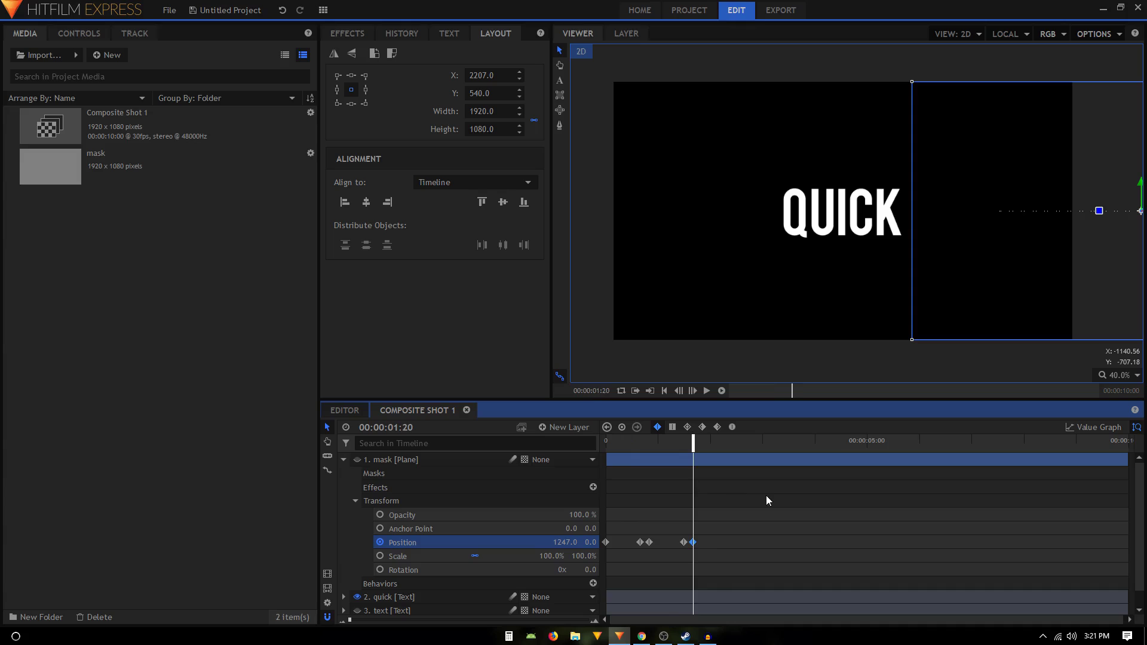
# - Set the mask's Position X to 662 at 00:00:02:10 and play the animation from the start
pyautogui.hotkey('shift', 'Right')
pyautogui.hotkey('shift', 'Right')
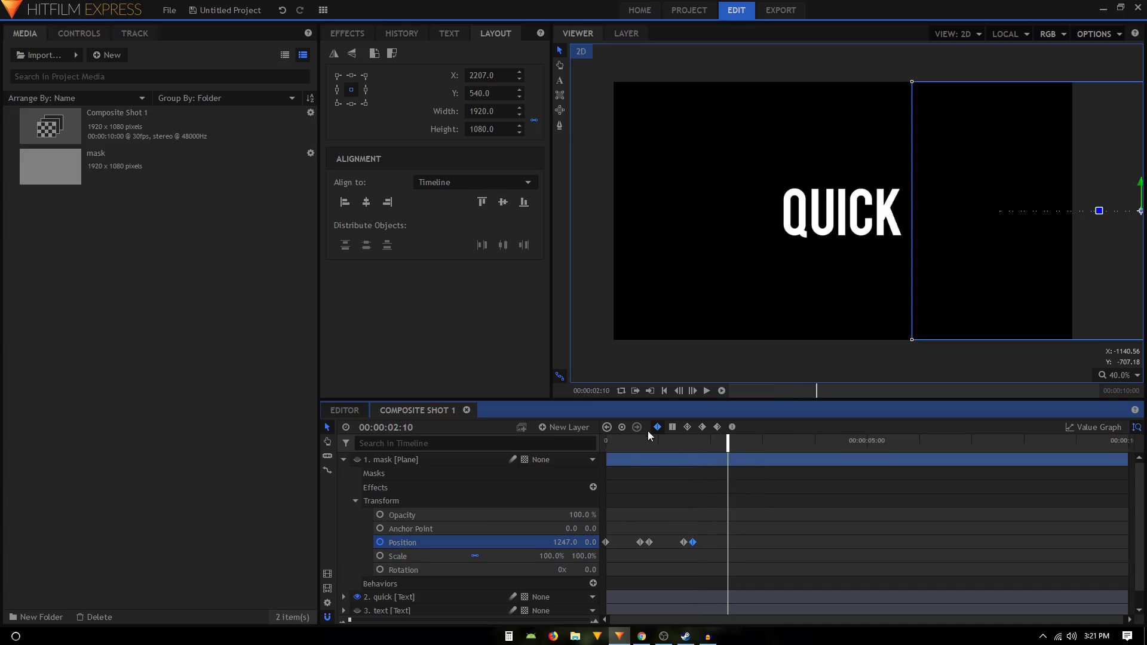
pyautogui.moveTo(559, 541); pyautogui.dragTo(493, 542)
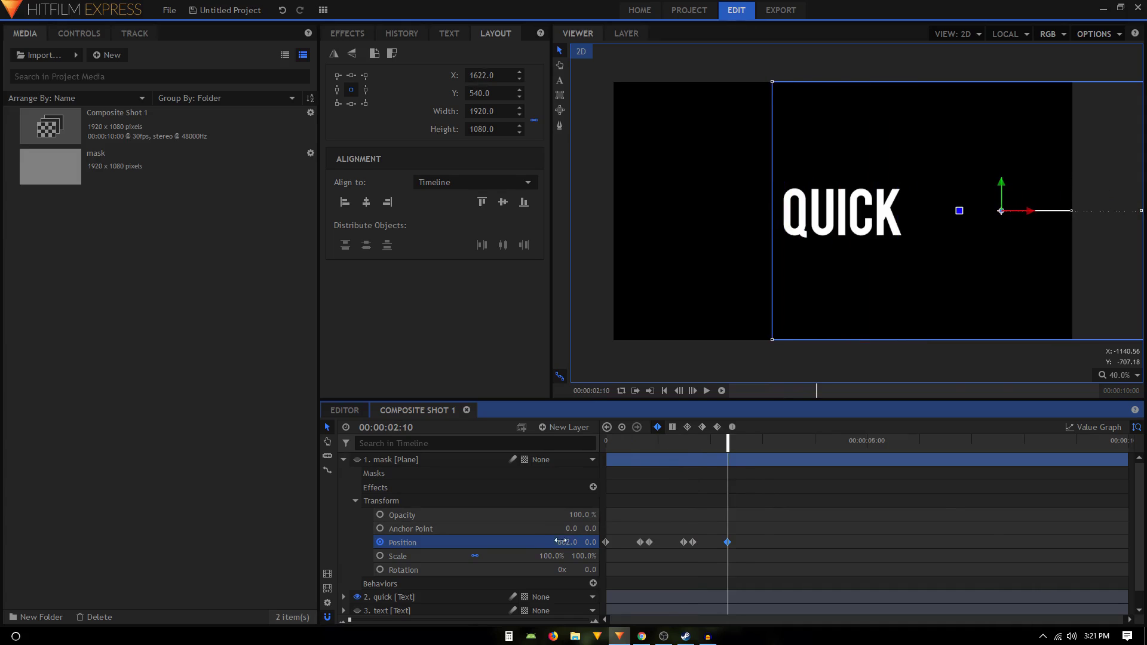
pyautogui.press('Home')
pyautogui.click(707, 391)
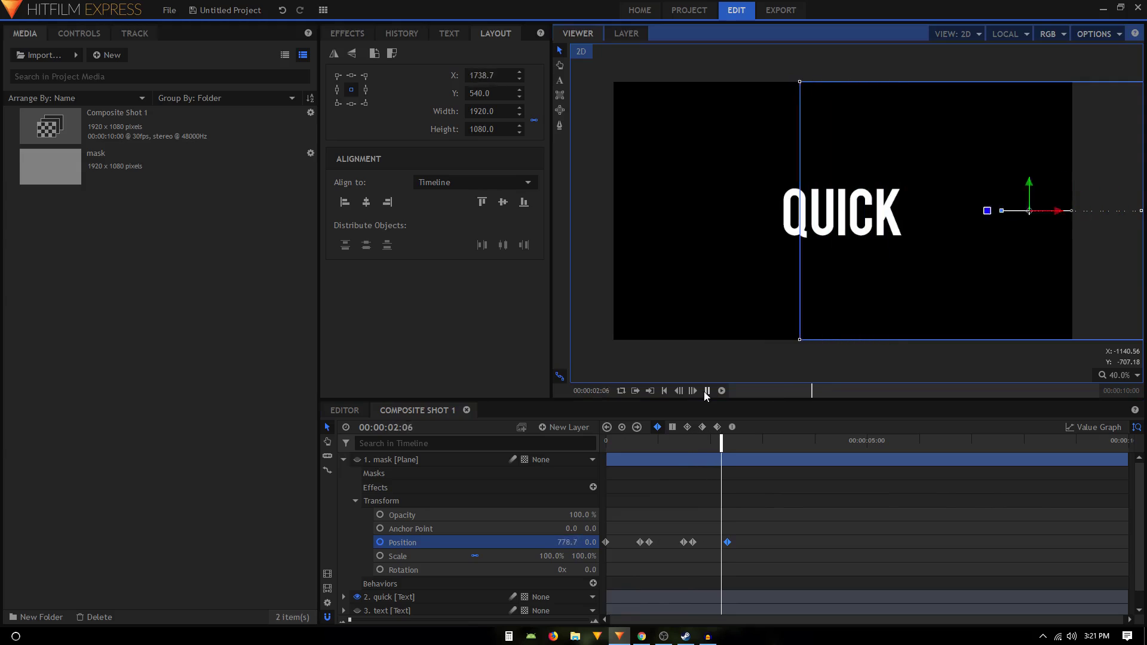
pyautogui.click(707, 391)
# - Switch all of the mask's Position keyframes to manual Bezier interpolation and preview the eased motion
pyautogui.moveTo(772, 523); pyautogui.dragTo(600, 554)
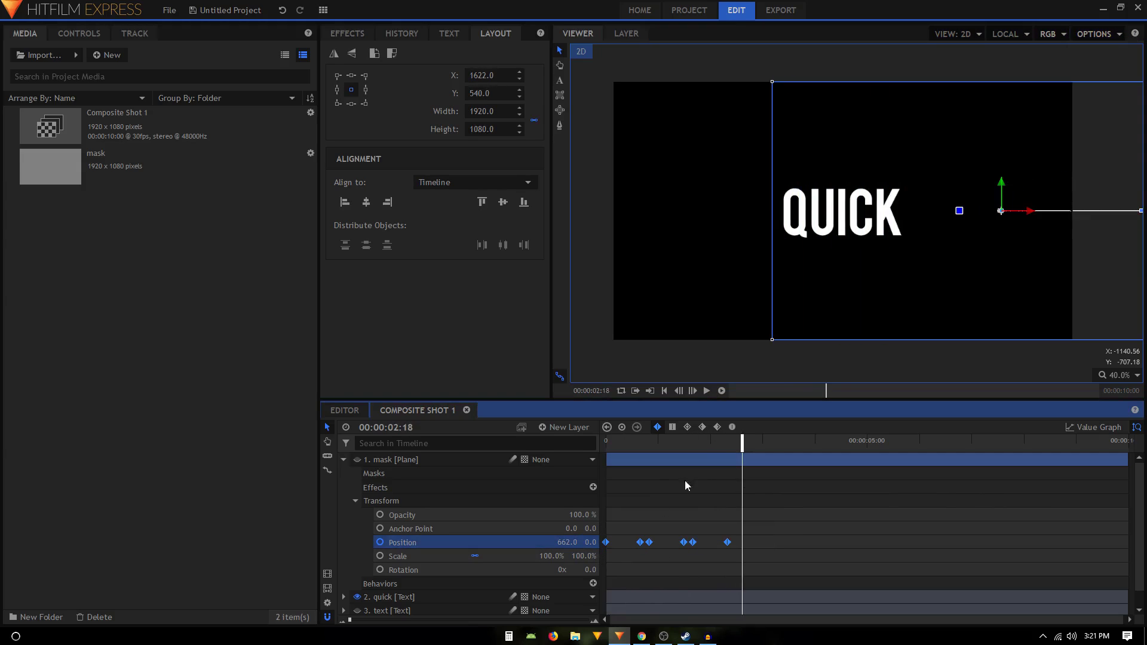
pyautogui.click(733, 427)
pyautogui.press('Home')
pyautogui.click(707, 391)
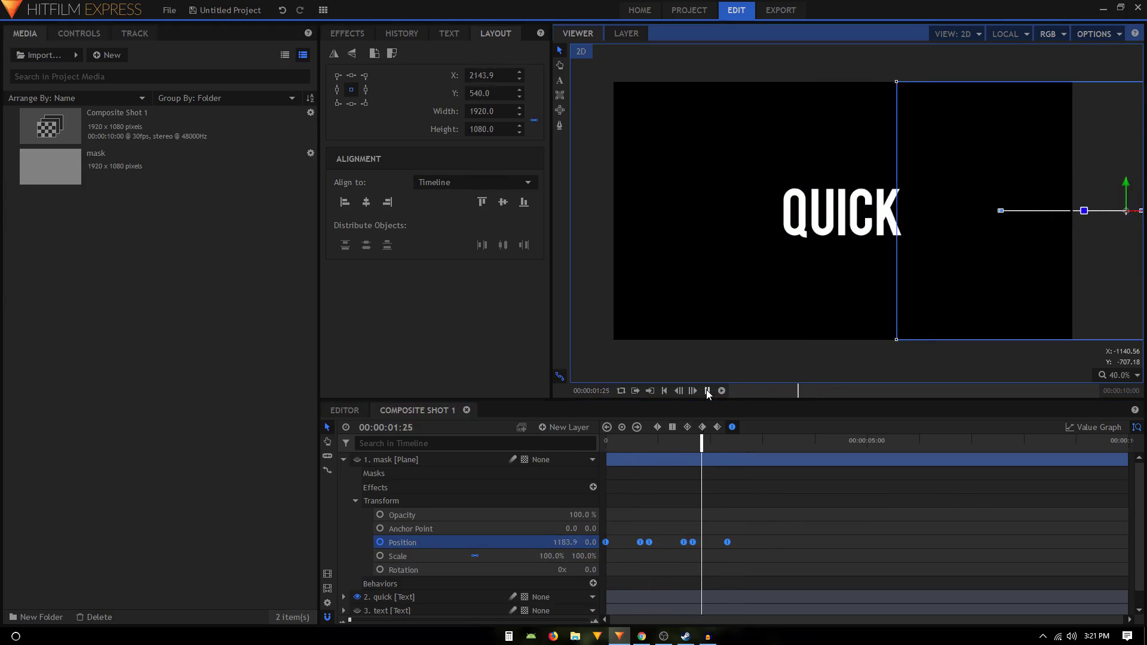
pyautogui.click(707, 391)
pyautogui.click(356, 501)
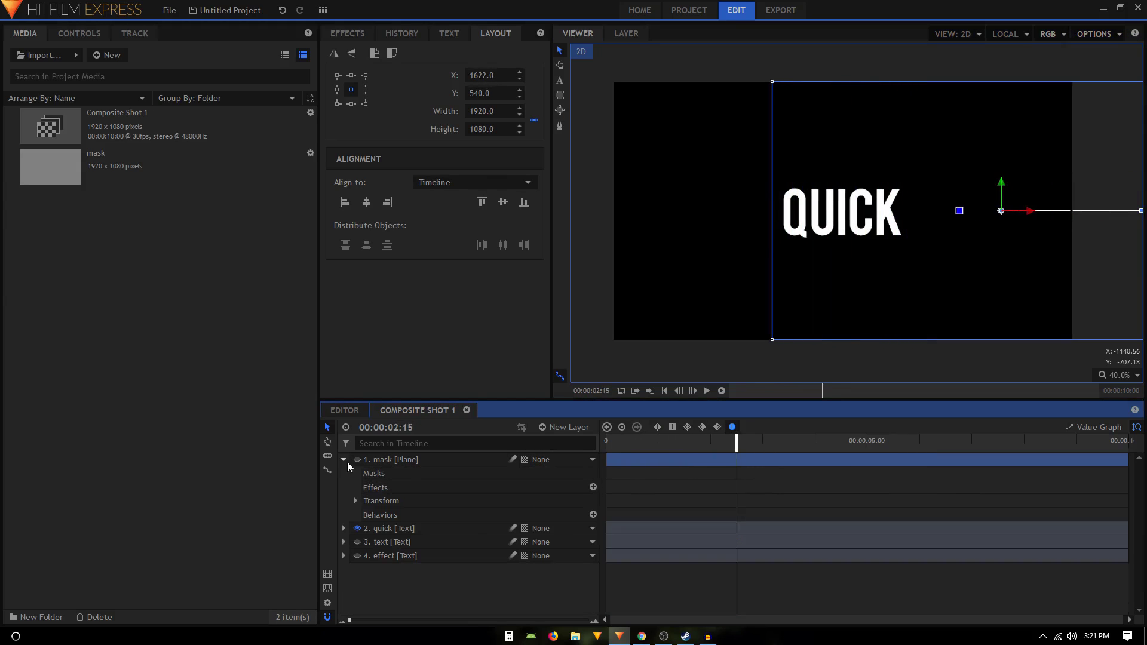
# - Make the mask layer visible and return the playhead to the start of the composition
pyautogui.click(344, 460)
pyautogui.click(509, 522)
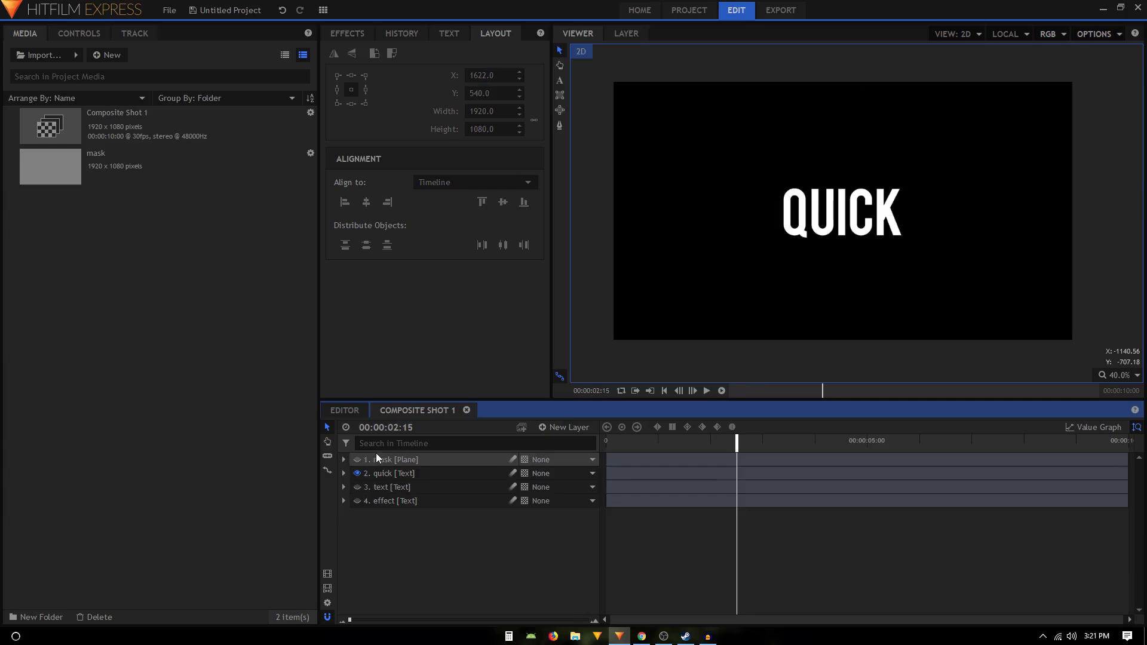
pyautogui.click(357, 460)
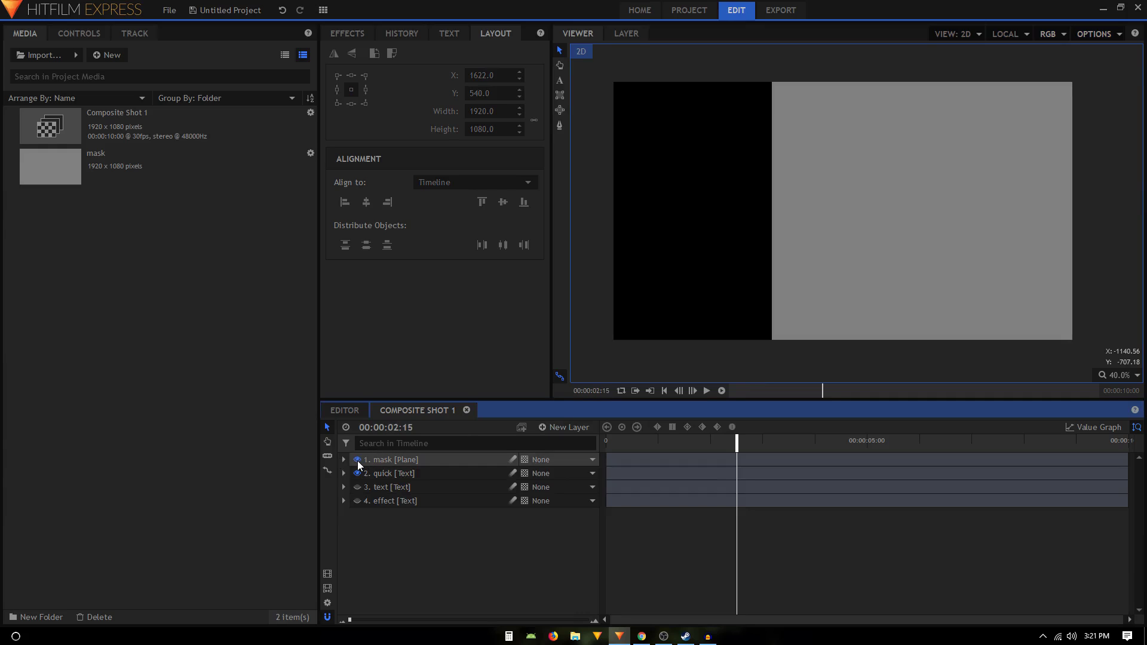
pyautogui.press('Home')
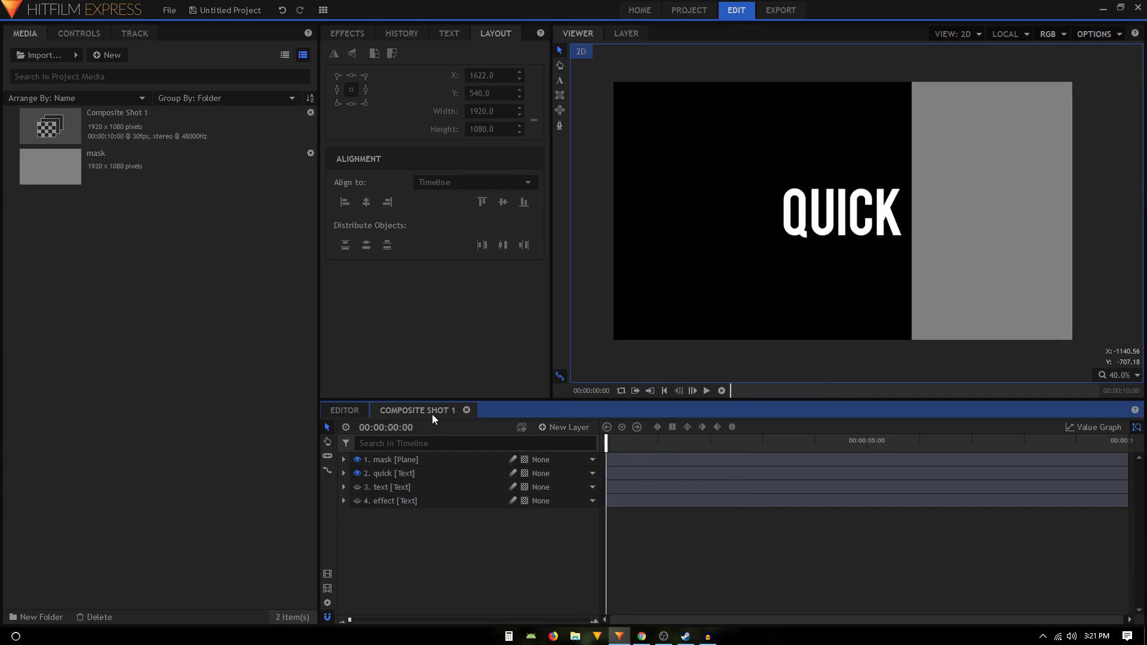
# - Add another copy of the mask plane as the top layer, hide it, and rename it "line"
pyautogui.moveTo(113, 182); pyautogui.dragTo(407, 460)
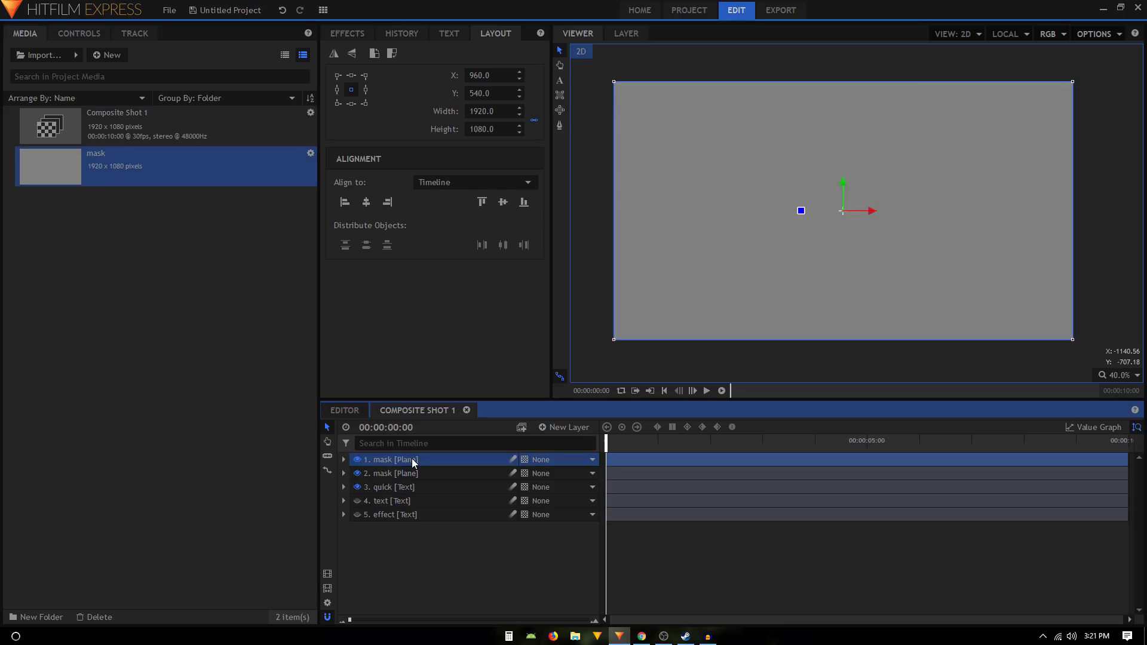
pyautogui.click(358, 461)
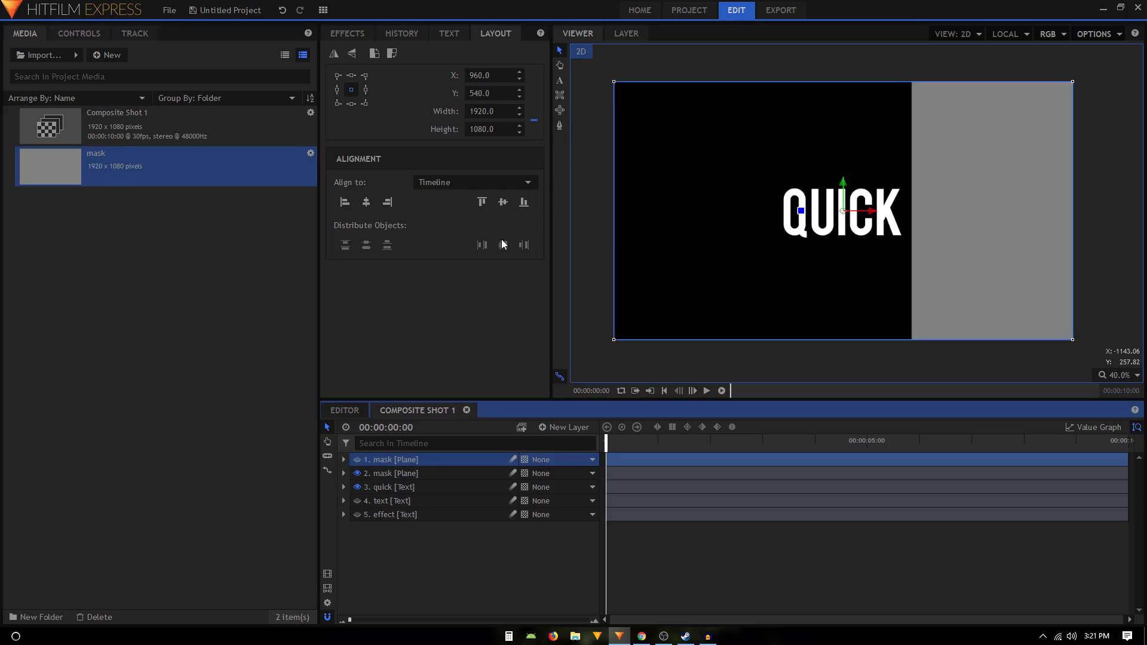
pyautogui.rightClick(392, 461)
pyautogui.click(423, 419)
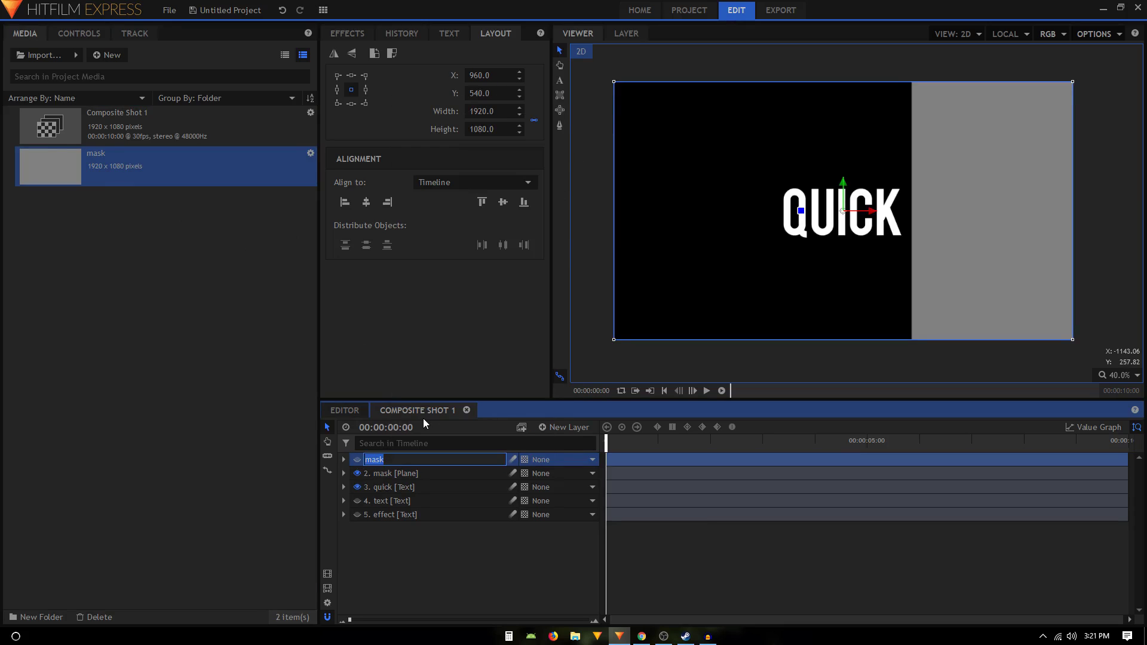
pyautogui.write('line')
pyautogui.press('Return')
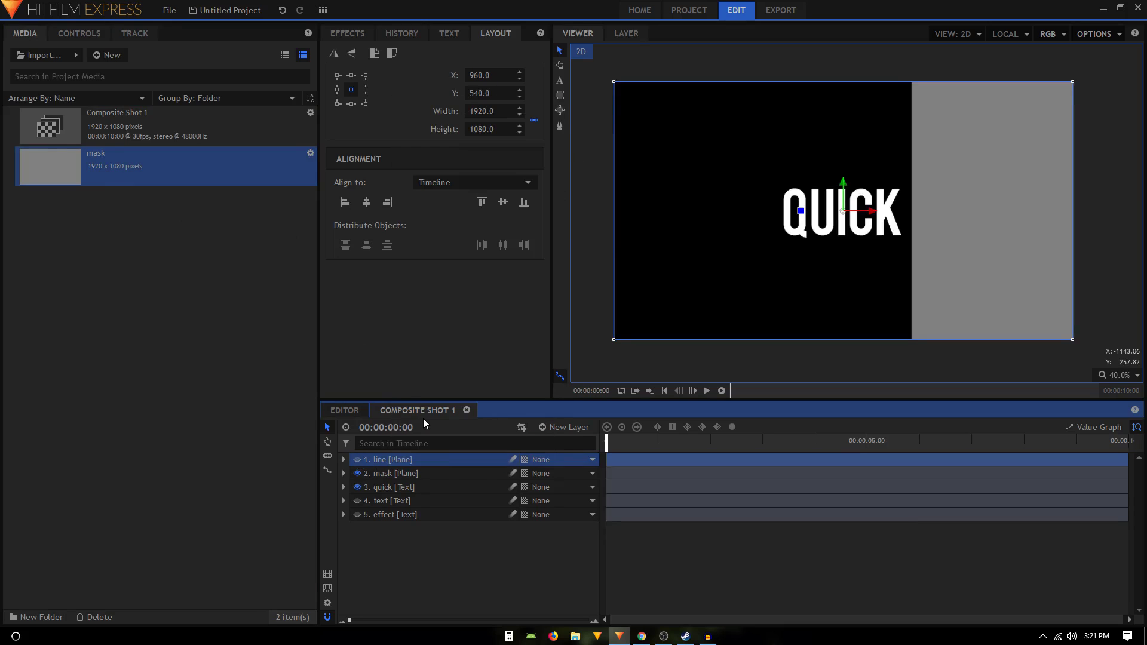
# - Draw a narrow vertical rectangular mask on the line plane along the mask plane's edge beside QUICK, leaving the line layer visible and the mask layer hidden
pyautogui.click(561, 96)
pyautogui.scroll(2, 934, 207)
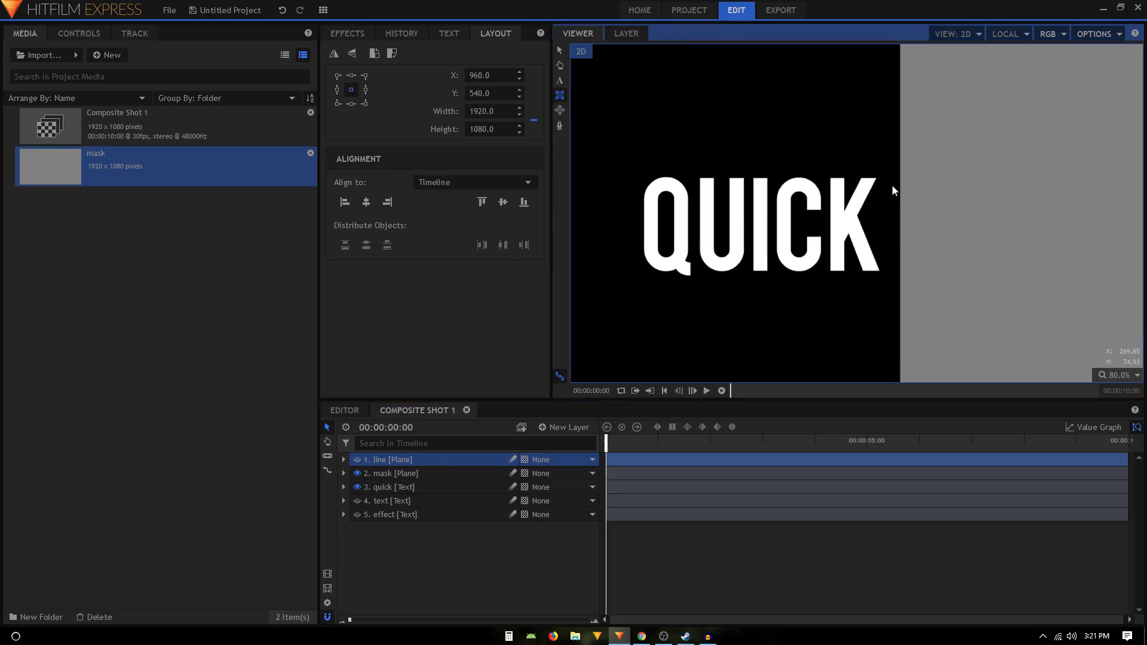
pyautogui.moveTo(895, 169); pyautogui.dragTo(904, 181)
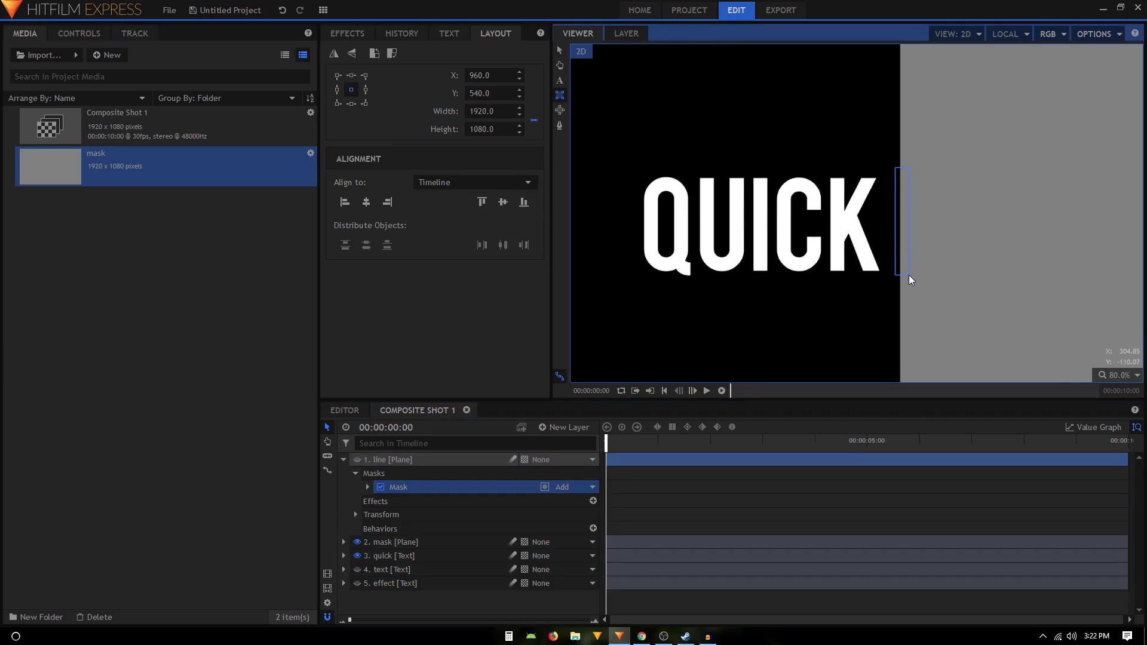
pyautogui.click(344, 460)
pyautogui.click(357, 473)
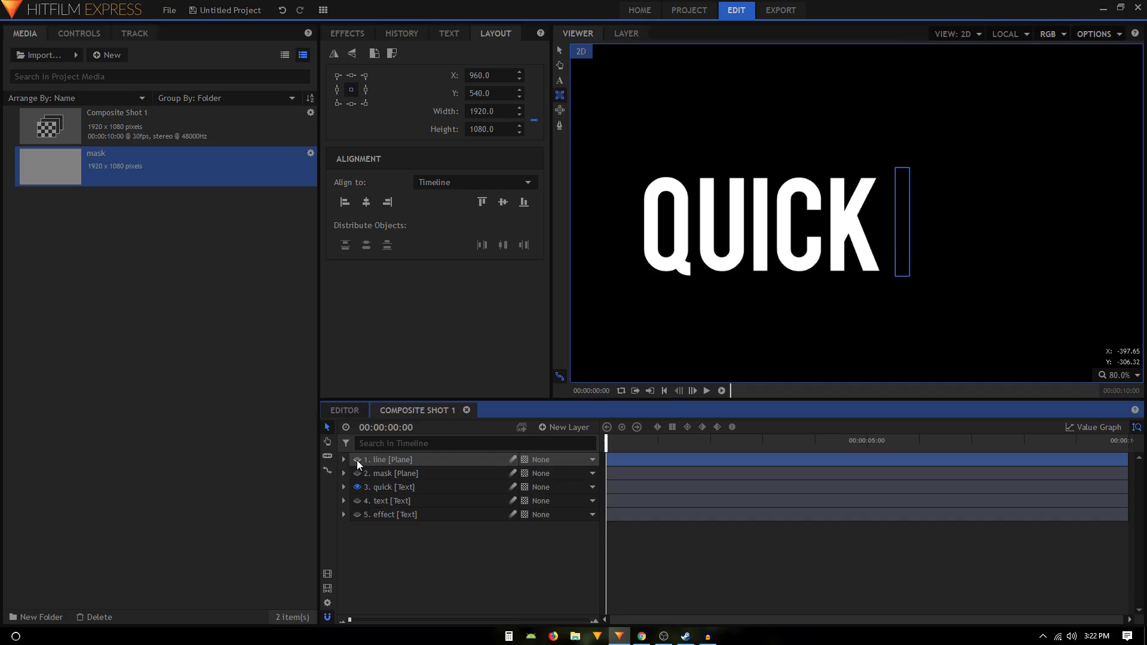
pyautogui.click(357, 460)
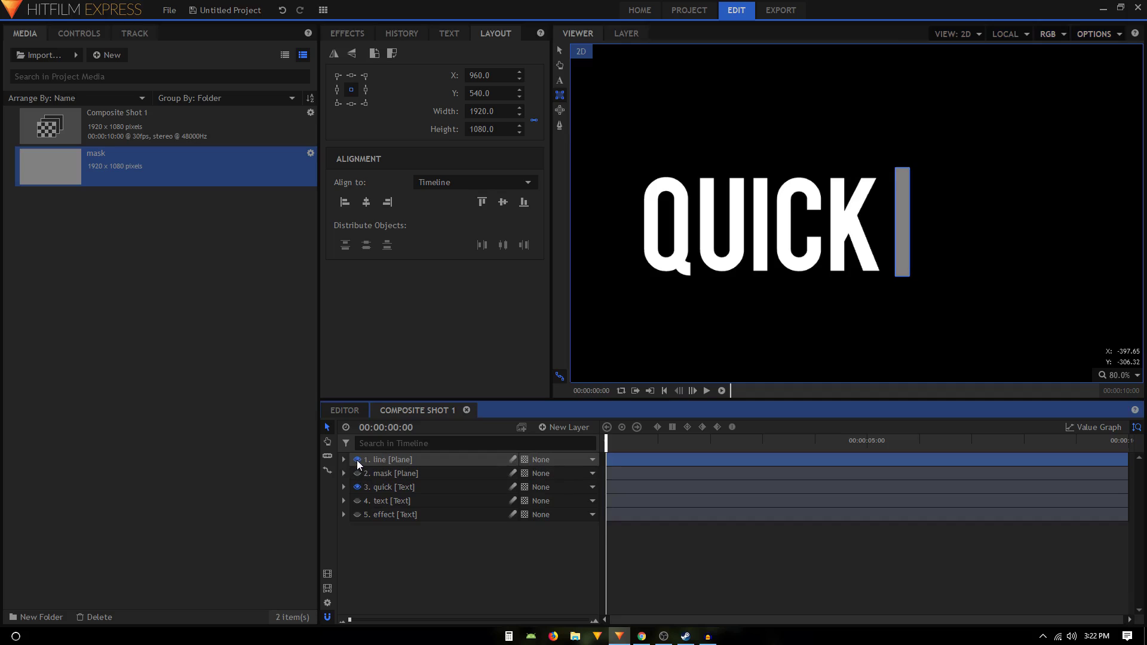
# - Parent the line layer to the mask layer and play the animation to check the line's motion
pyautogui.click(399, 461)
pyautogui.click(576, 461)
pyautogui.click(565, 488)
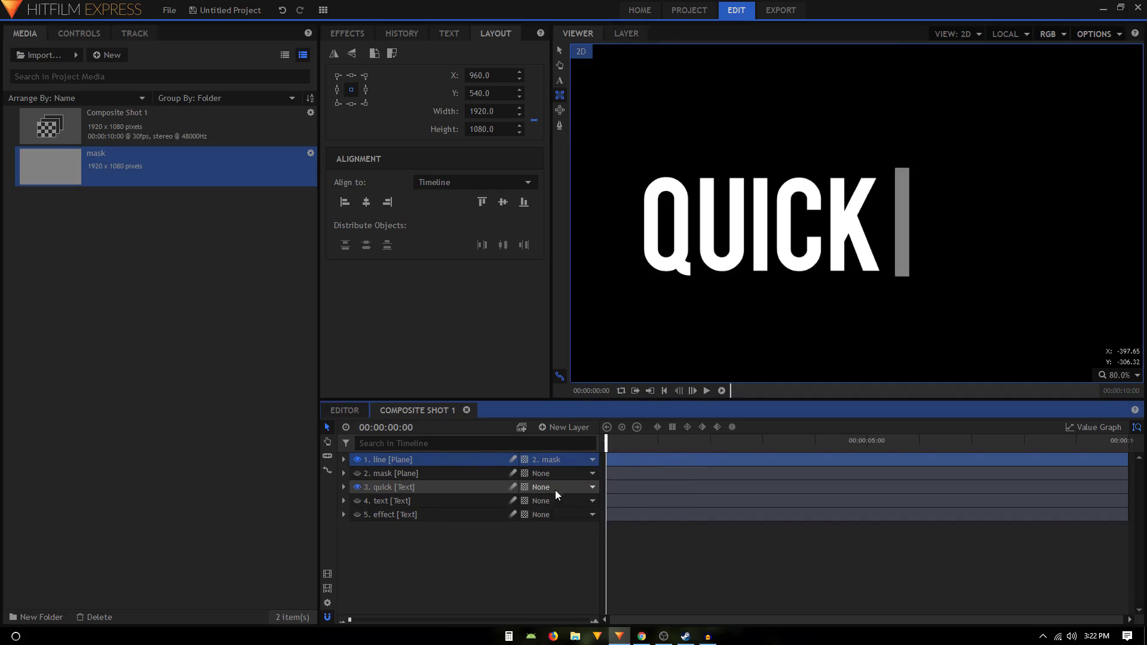
pyautogui.scroll(-2, 808, 277)
pyautogui.moveTo(808, 282); pyautogui.dragTo(842, 276)
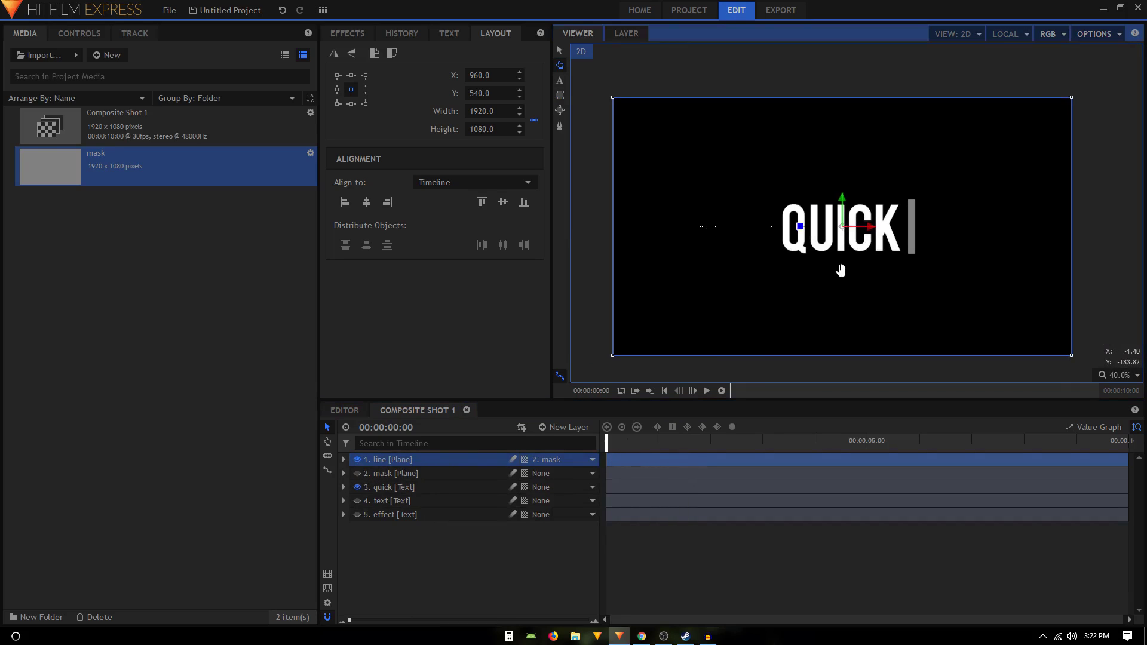
pyautogui.click(525, 572)
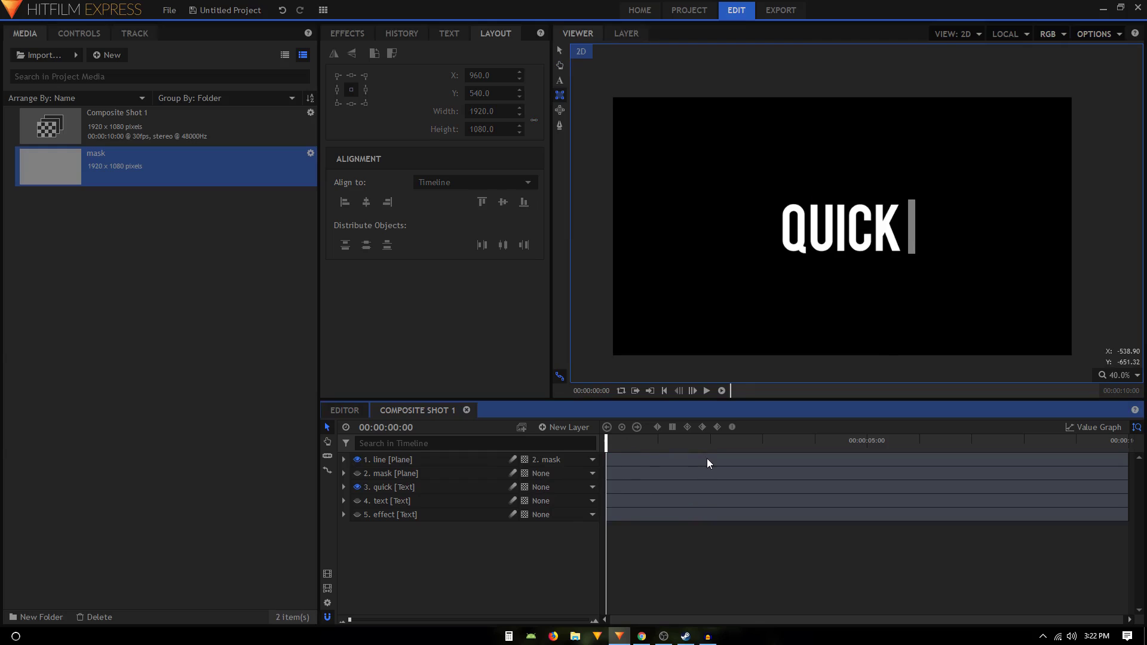
pyautogui.press('space')
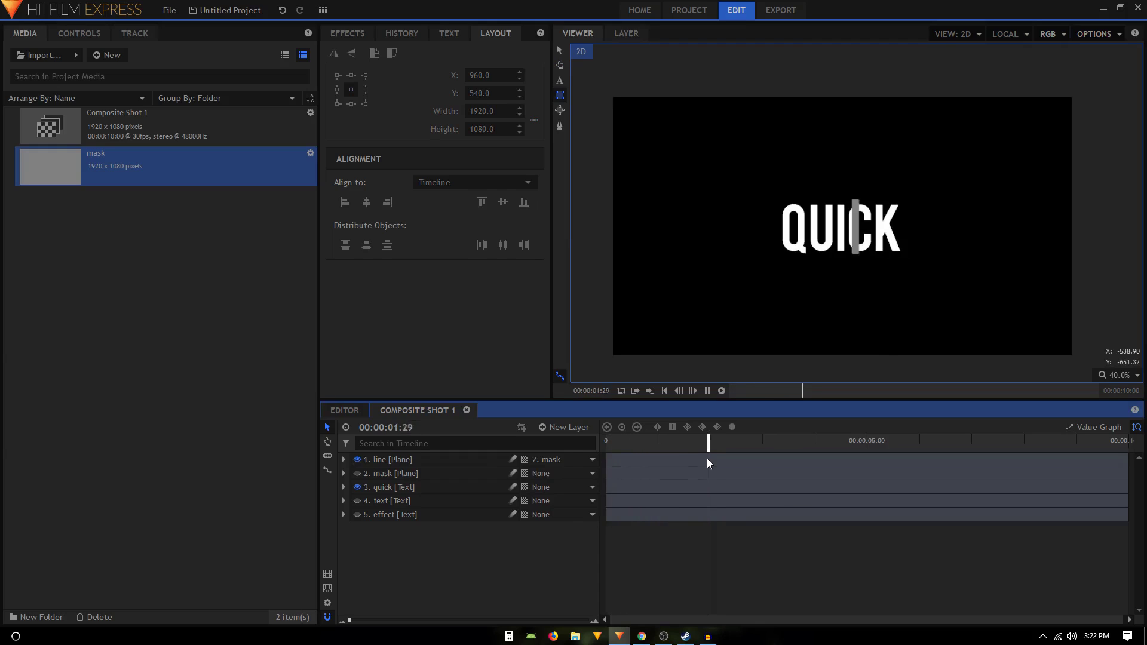
pyautogui.press('space')
# - Move the line plane down to Y 555 and preview the animation from the start
pyautogui.scroll(2, 808, 250)
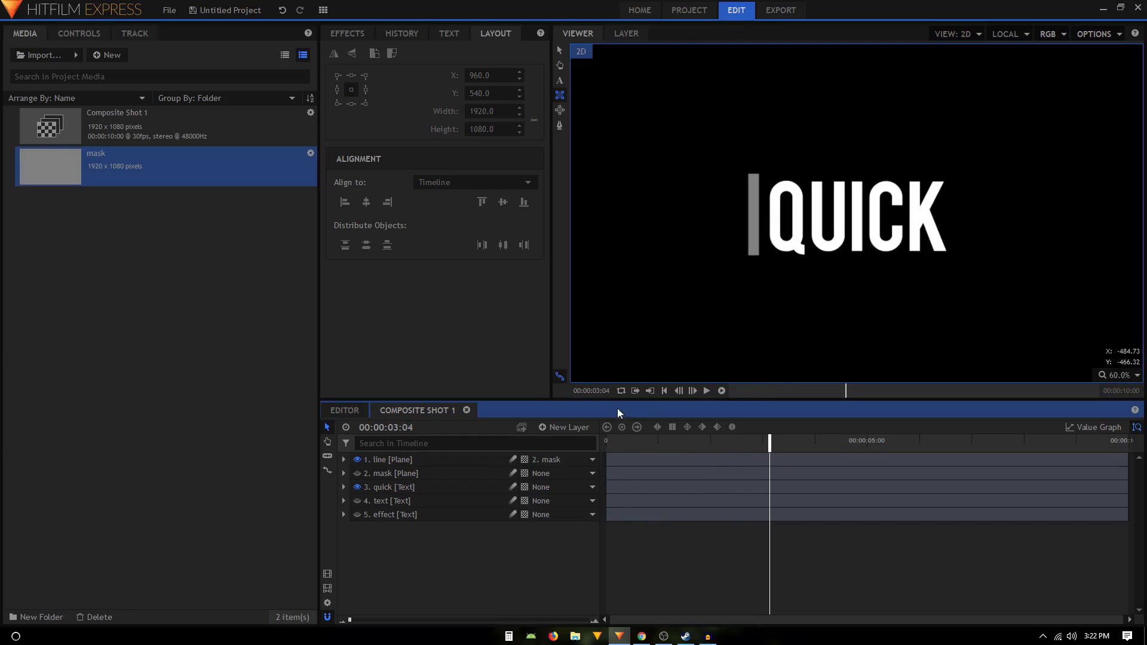
pyautogui.click(398, 460)
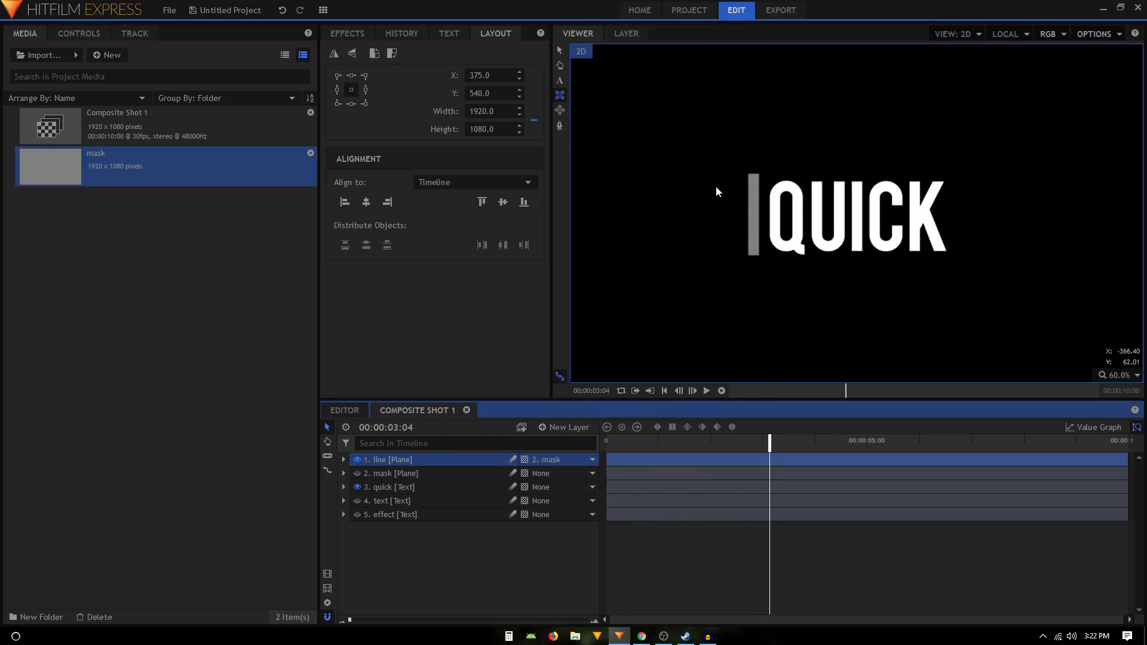
pyautogui.click(560, 51)
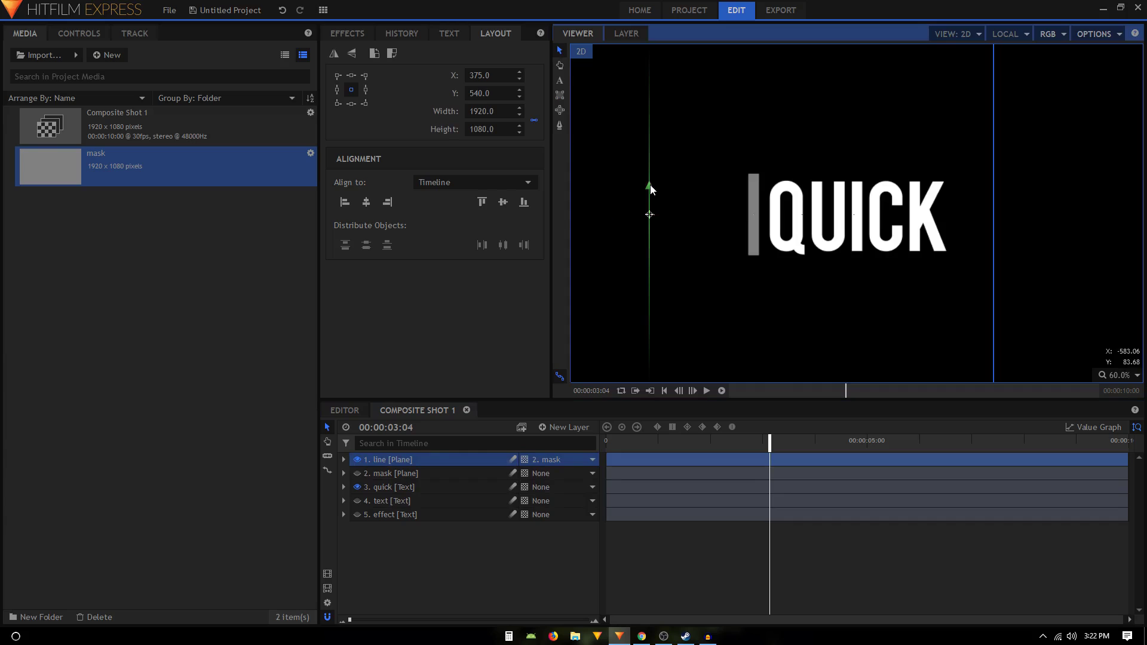
pyautogui.moveTo(650, 184); pyautogui.dragTo(650, 190)
pyautogui.click(626, 467)
pyautogui.press('Home')
pyautogui.press('space')
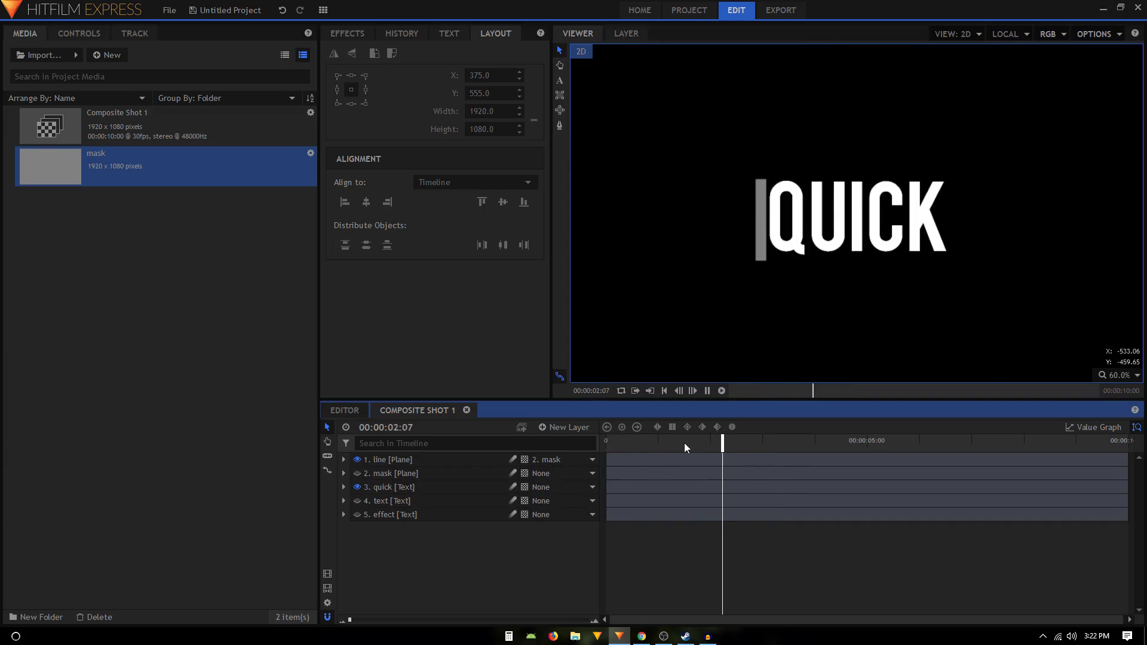
pyautogui.press('space')
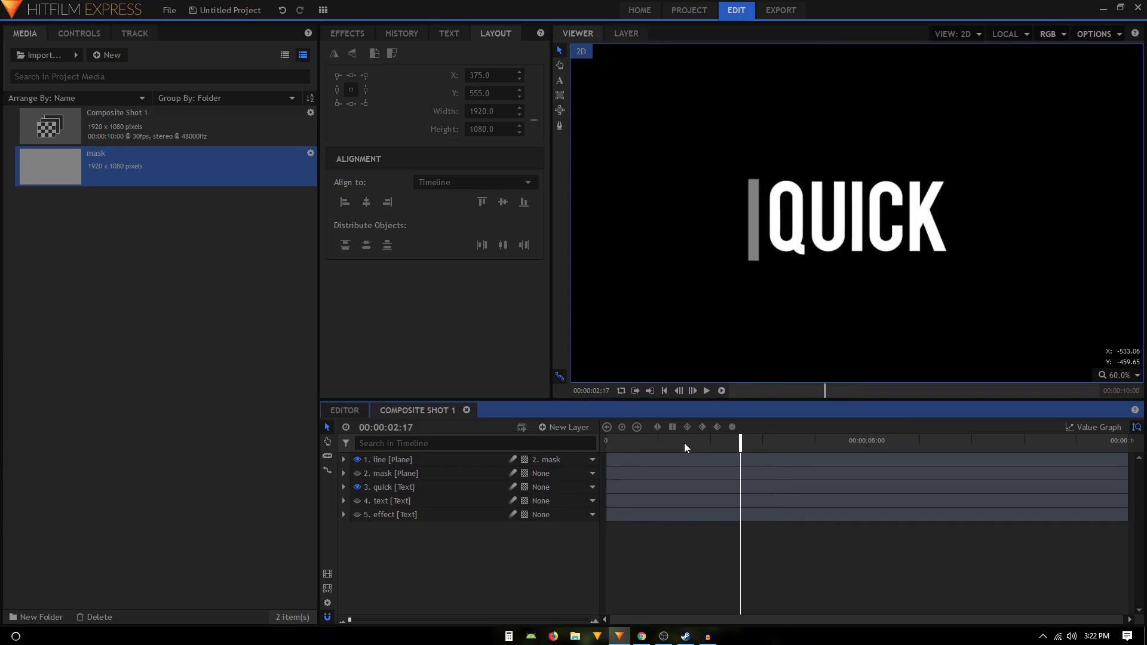
# - Scrub back to the start and examine the line's alignment on both sides of the QUICK text
pyautogui.scroll(-1, 821, 198)
pyautogui.middleClick(821, 197)
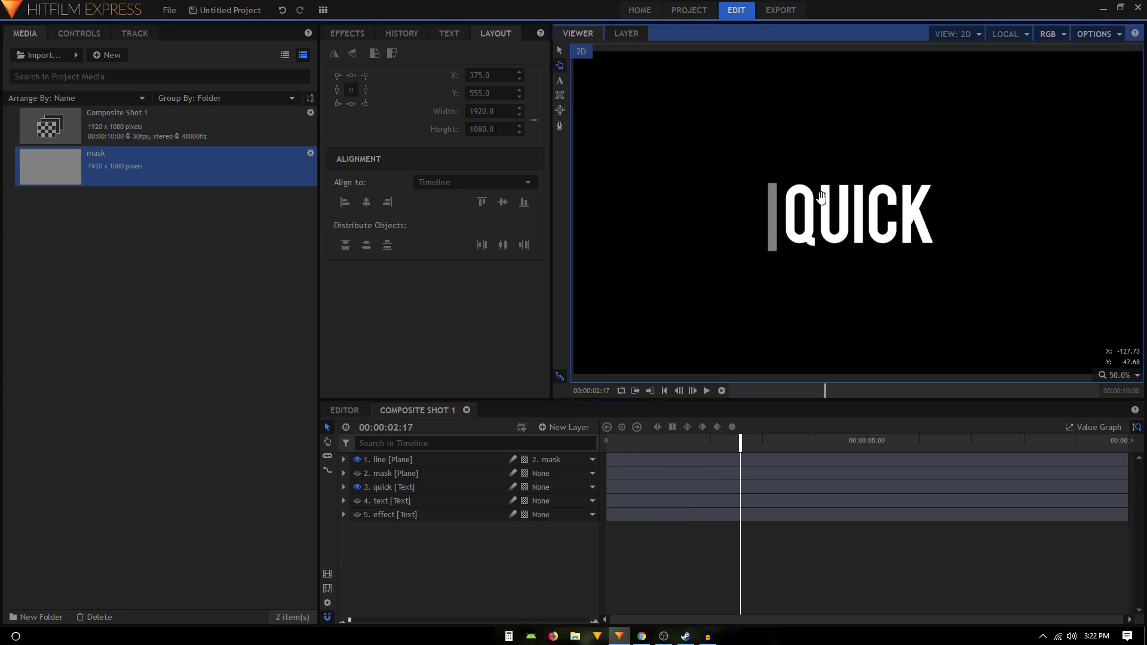
pyautogui.scroll(2, 821, 197)
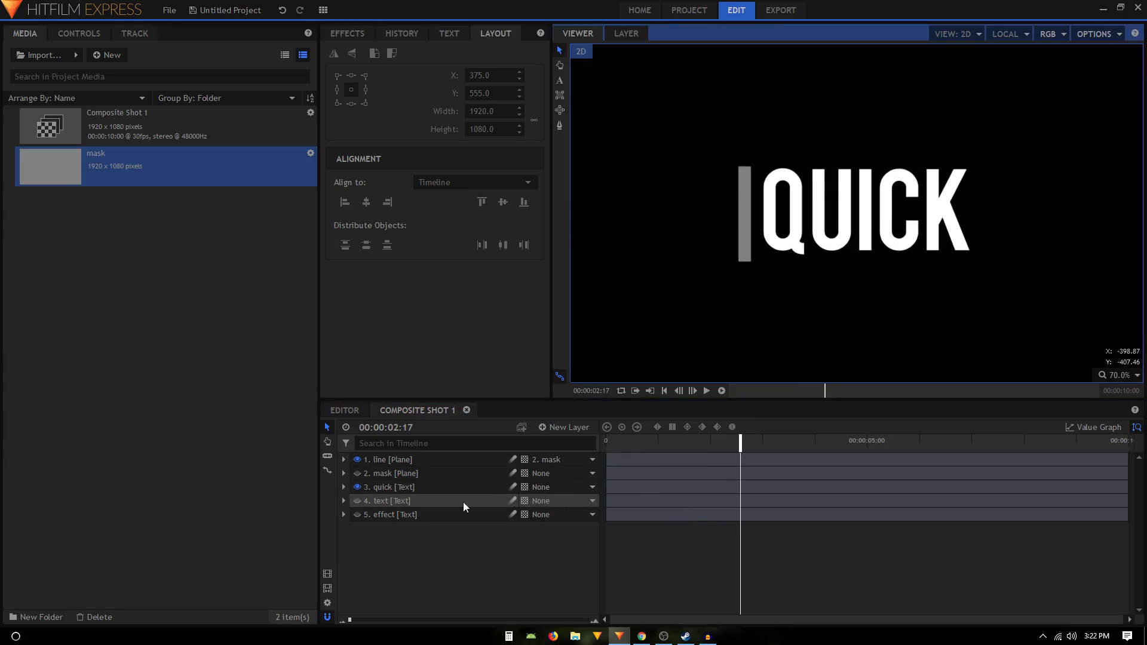
pyautogui.moveTo(665, 453); pyautogui.dragTo(526, 444)
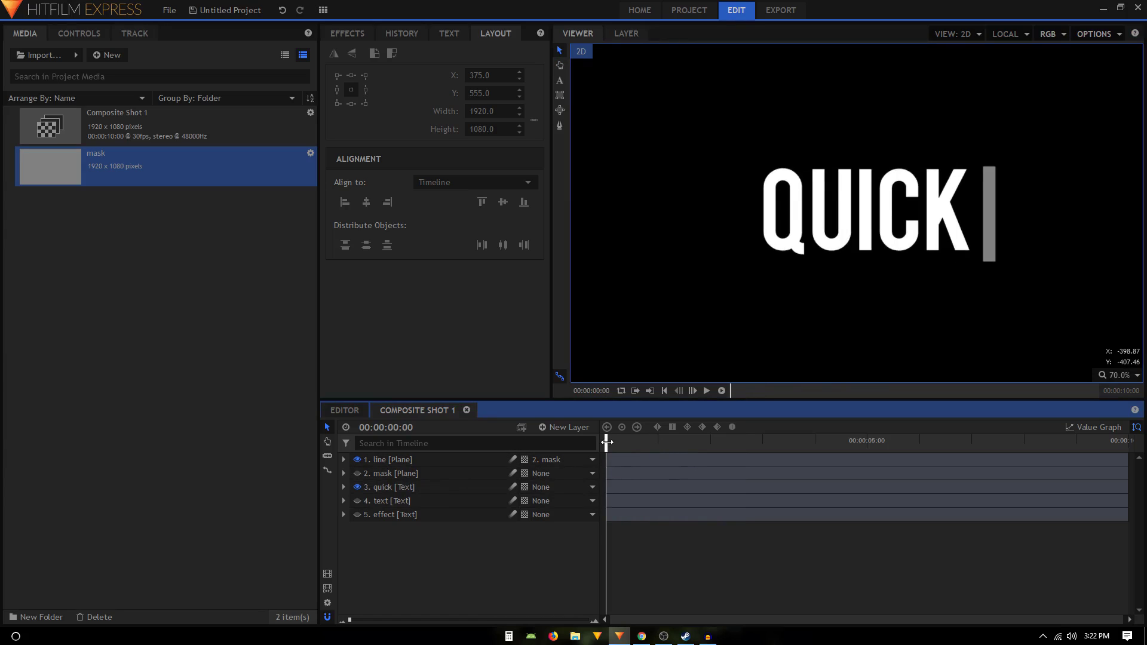
pyautogui.moveTo(607, 442); pyautogui.dragTo(536, 434)
pyautogui.scroll(3, 883, 203)
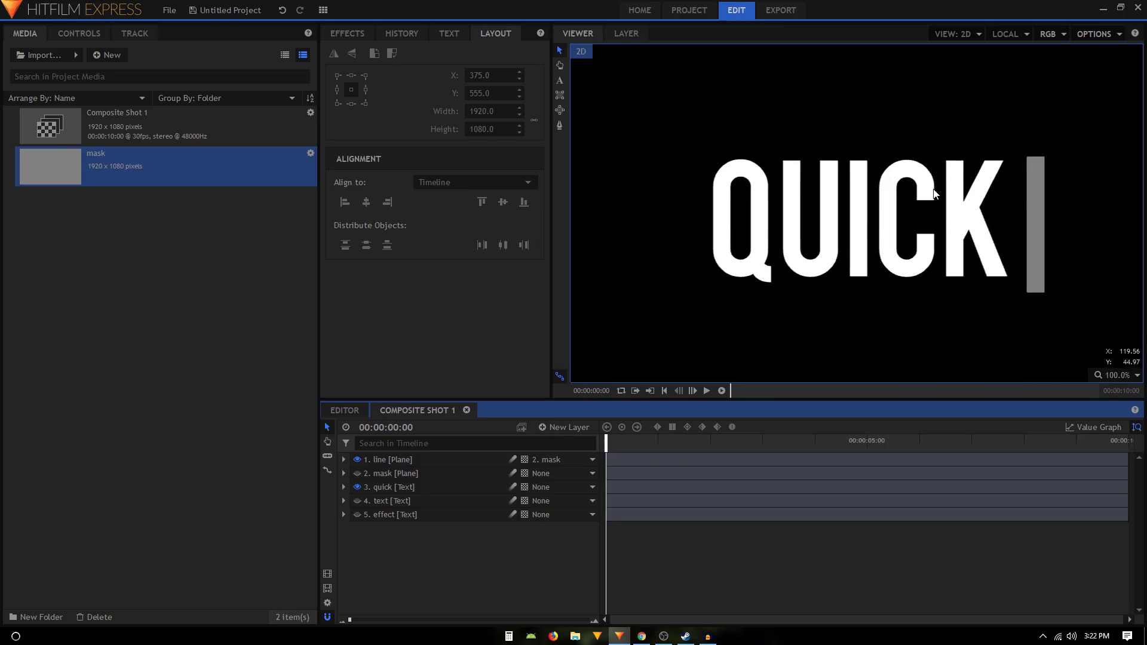
pyautogui.scroll(-2, 935, 193)
pyautogui.scroll(1, 967, 193)
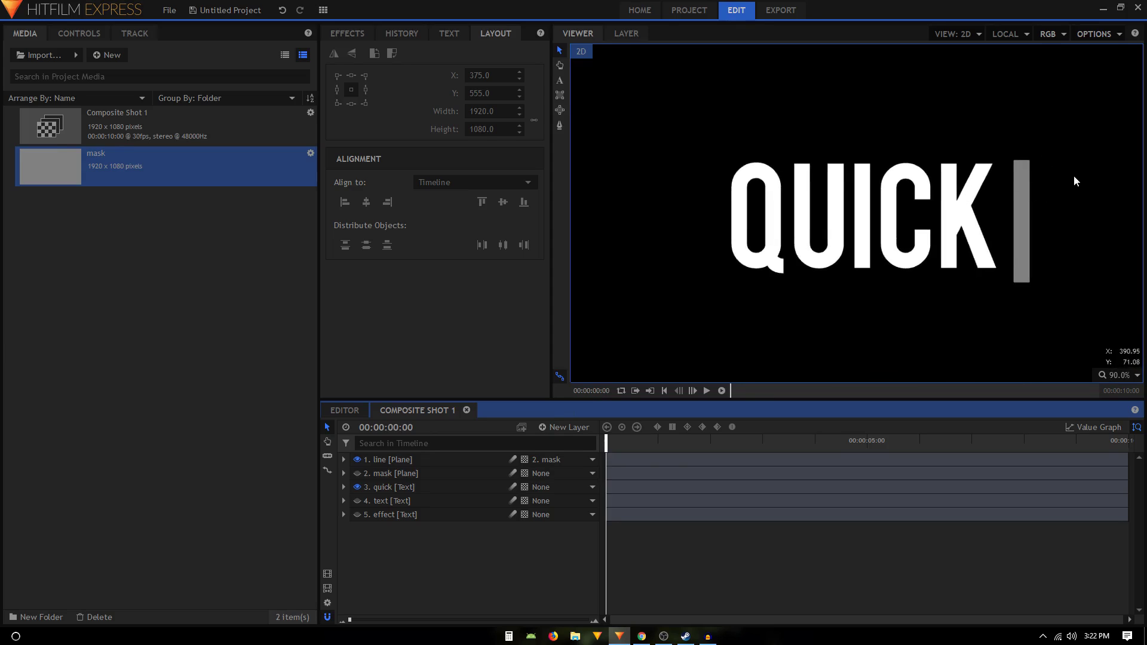
# - Find the Set Matte effect and apply it to the quick text layer
pyautogui.click(348, 32)
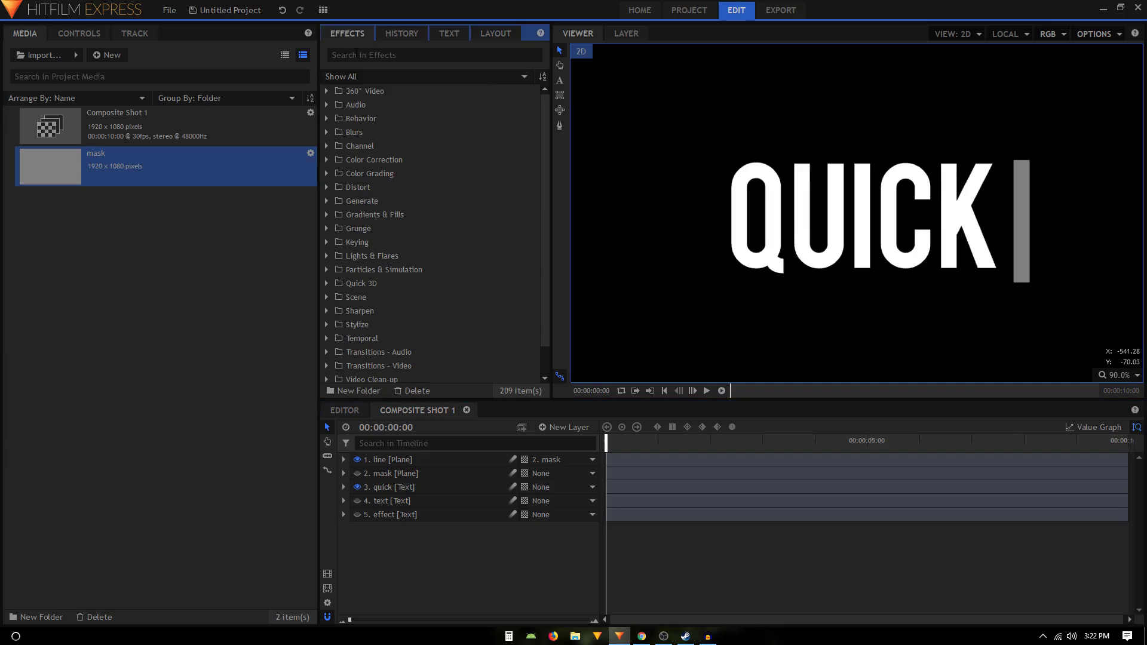
pyautogui.click(356, 54)
pyautogui.write('set')
pyautogui.moveTo(400, 117); pyautogui.dragTo(404, 486)
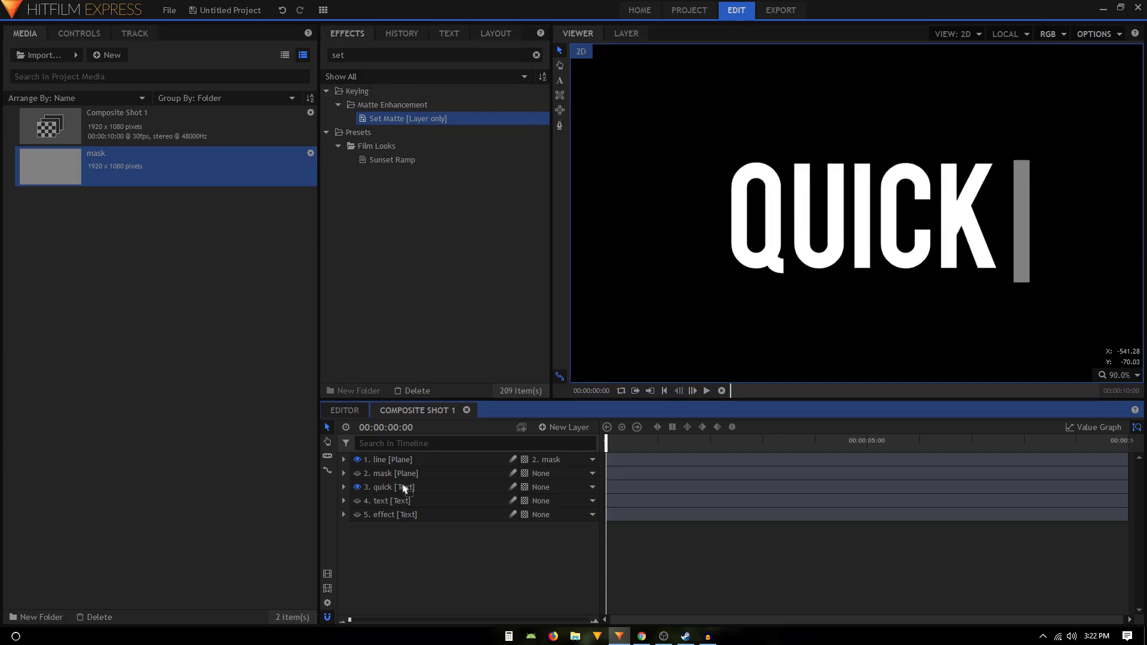
# - Configure the quick layer's Set Matte with source layer 2. mask, Subtract blend and Invert enabled
pyautogui.click(367, 569)
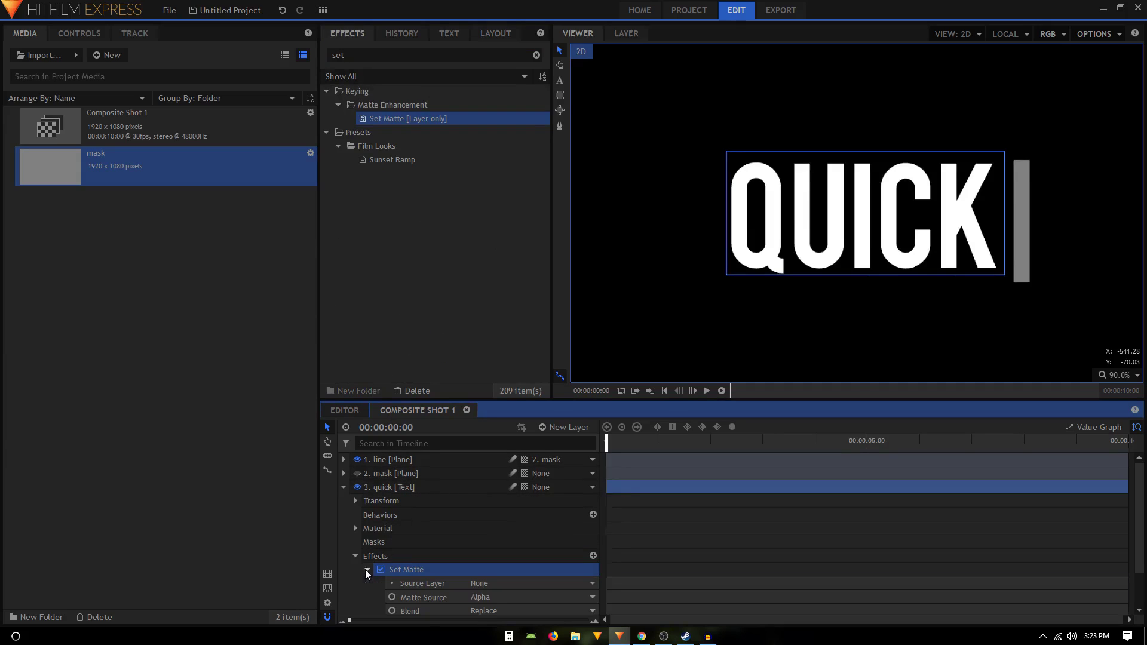
pyautogui.scroll(-1, 445, 510)
pyautogui.click(491, 540)
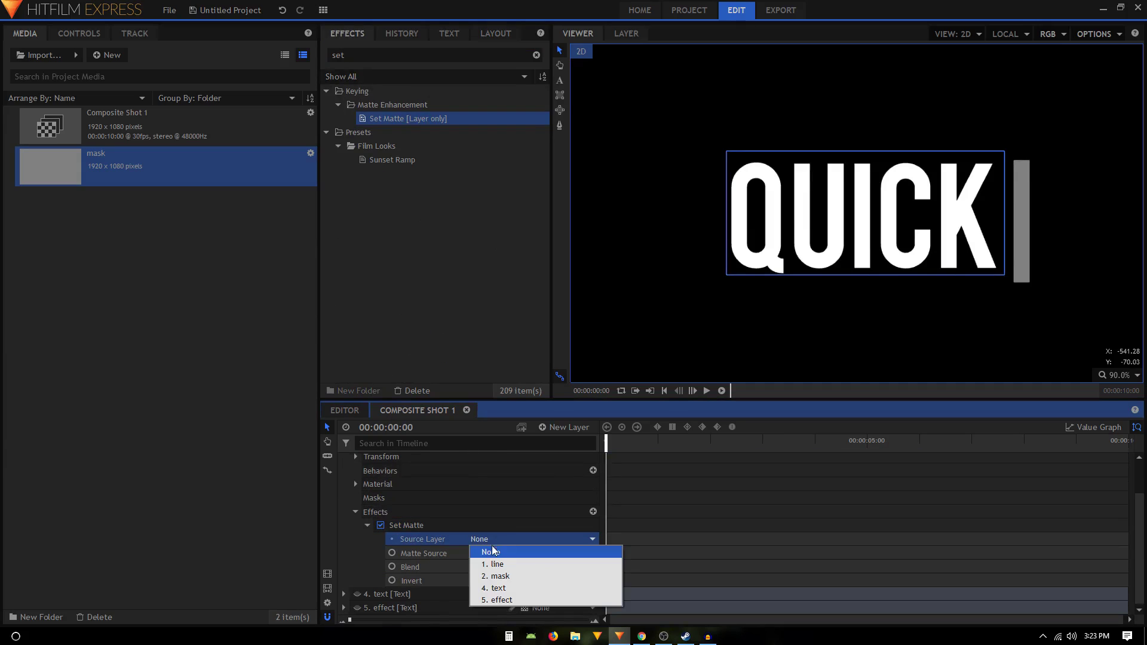
pyautogui.click(498, 576)
pyautogui.click(517, 568)
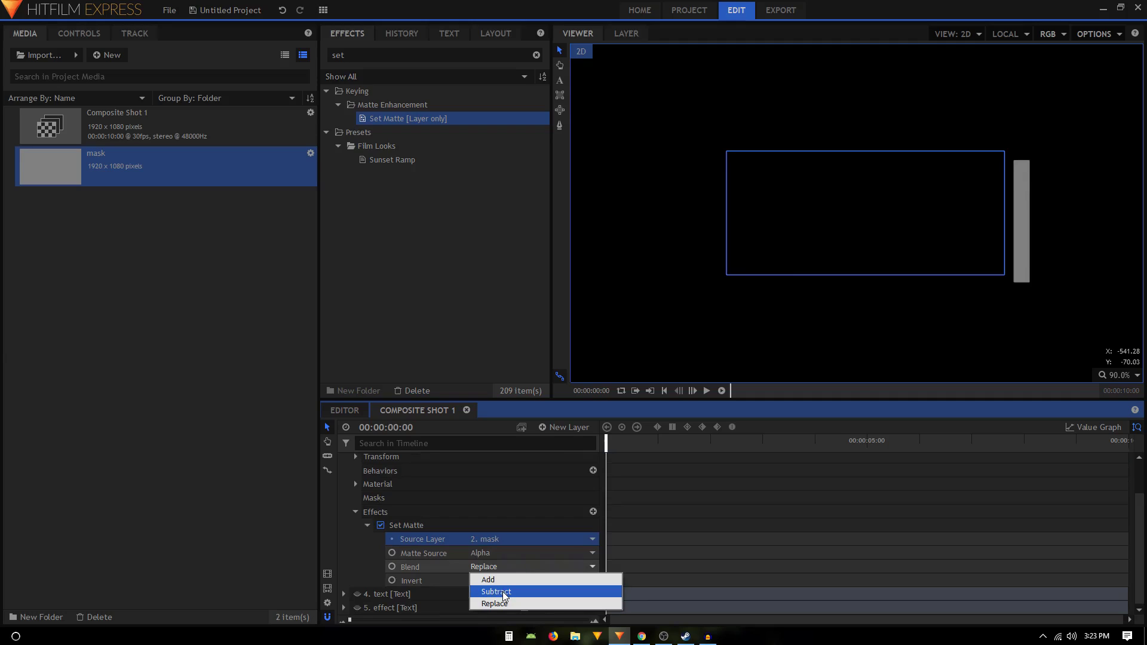
pyautogui.click(504, 592)
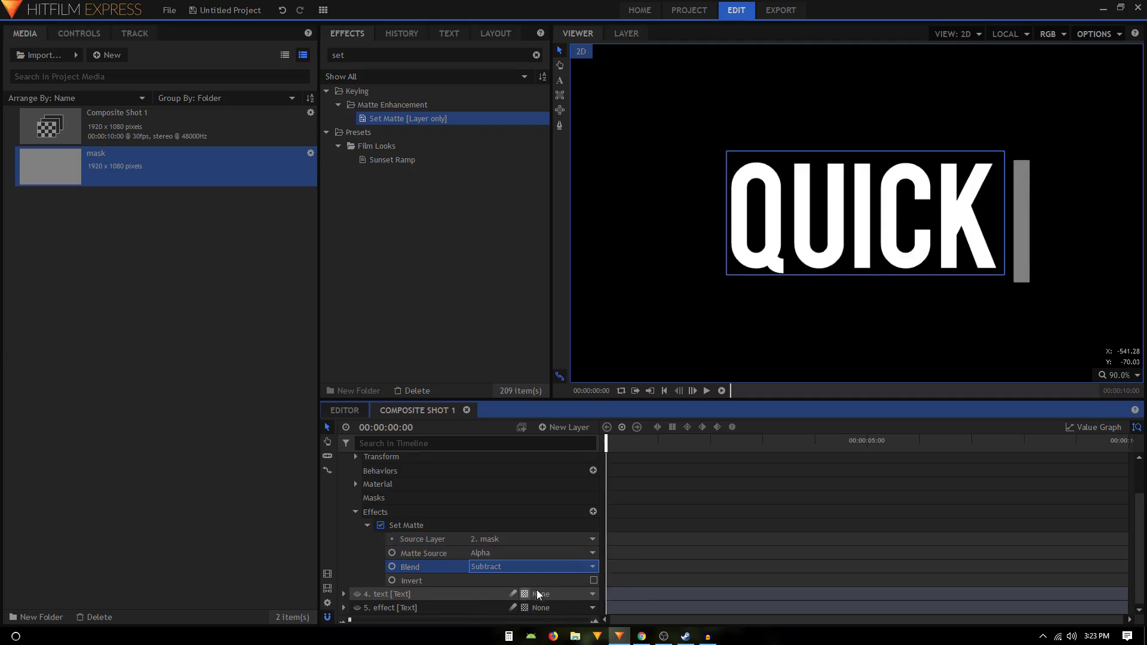
pyautogui.click(594, 580)
pyautogui.click(356, 512)
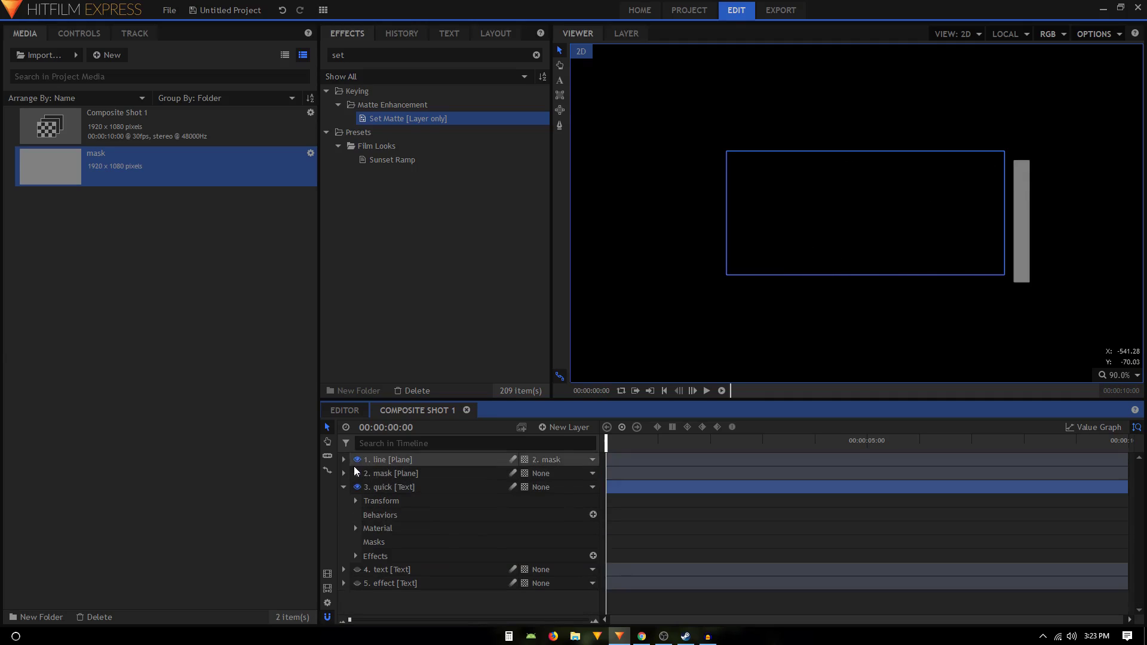
pyautogui.click(344, 487)
# - Scrub to 00:00:00:16 to check the text reveal and nudge the line plane slightly upward beside QUICK
pyautogui.moveTo(610, 447); pyautogui.dragTo(635, 449)
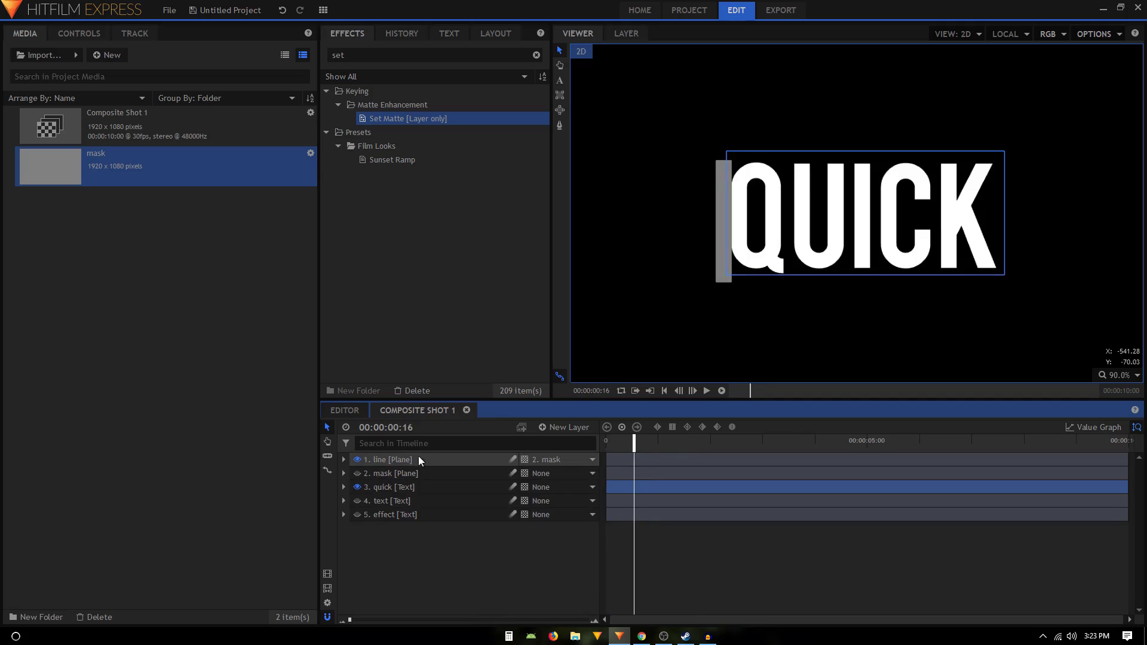
pyautogui.click(418, 458)
pyautogui.moveTo(708, 234); pyautogui.dragTo(809, 233)
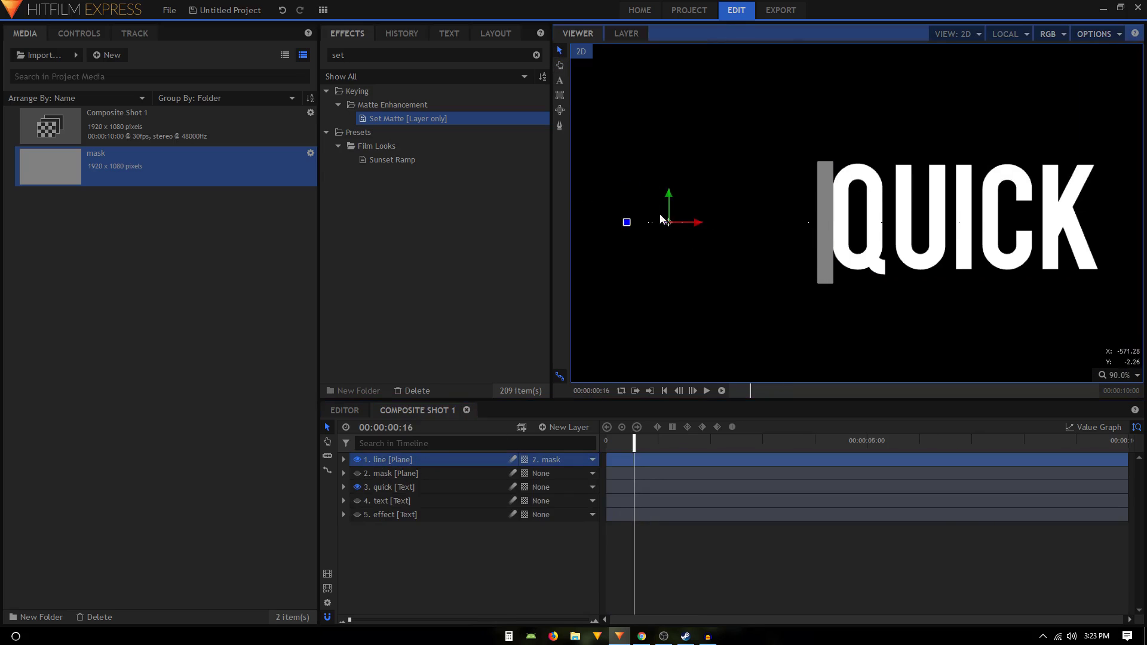
pyautogui.moveTo(667, 195); pyautogui.dragTo(667, 192)
pyautogui.click(521, 580)
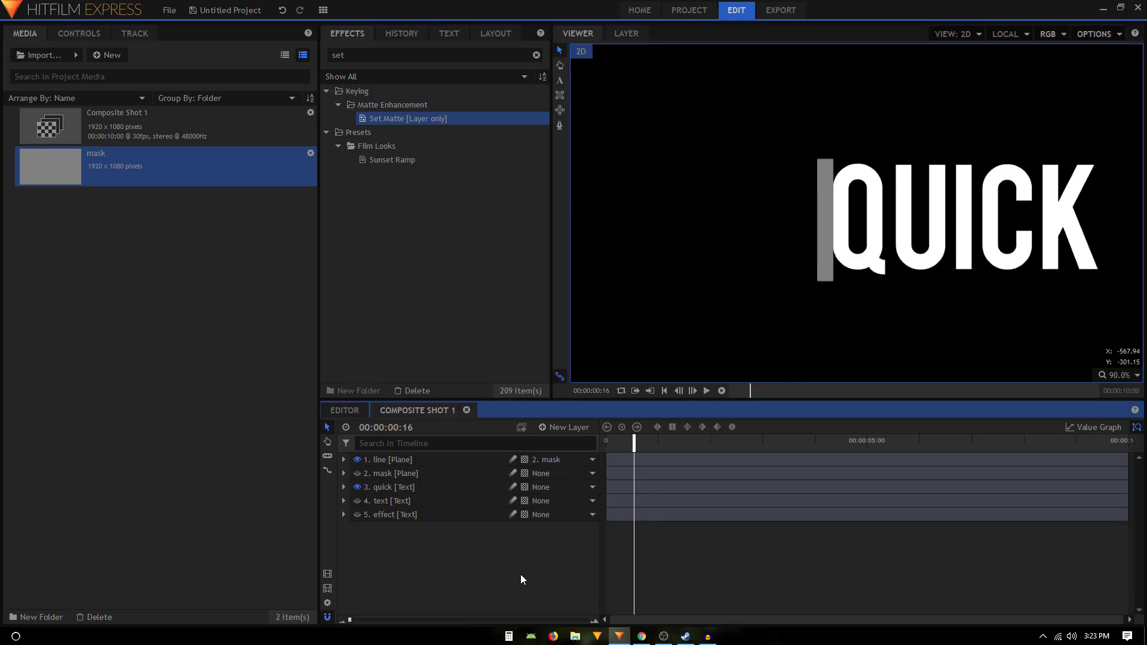
# - Play the animation from the start to check how the line sweep reveals QUICK
pyautogui.moveTo(632, 439); pyautogui.dragTo(606, 439)
pyautogui.scroll(-2, 846, 253)
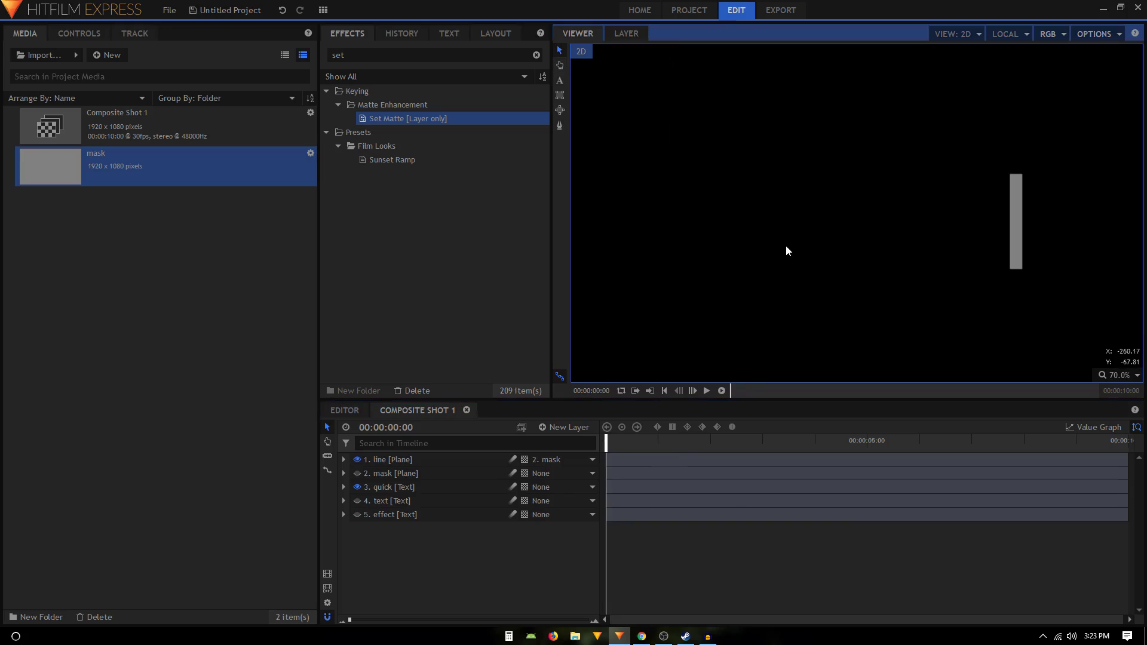
pyautogui.moveTo(786, 245); pyautogui.dragTo(809, 252)
pyautogui.press('space')
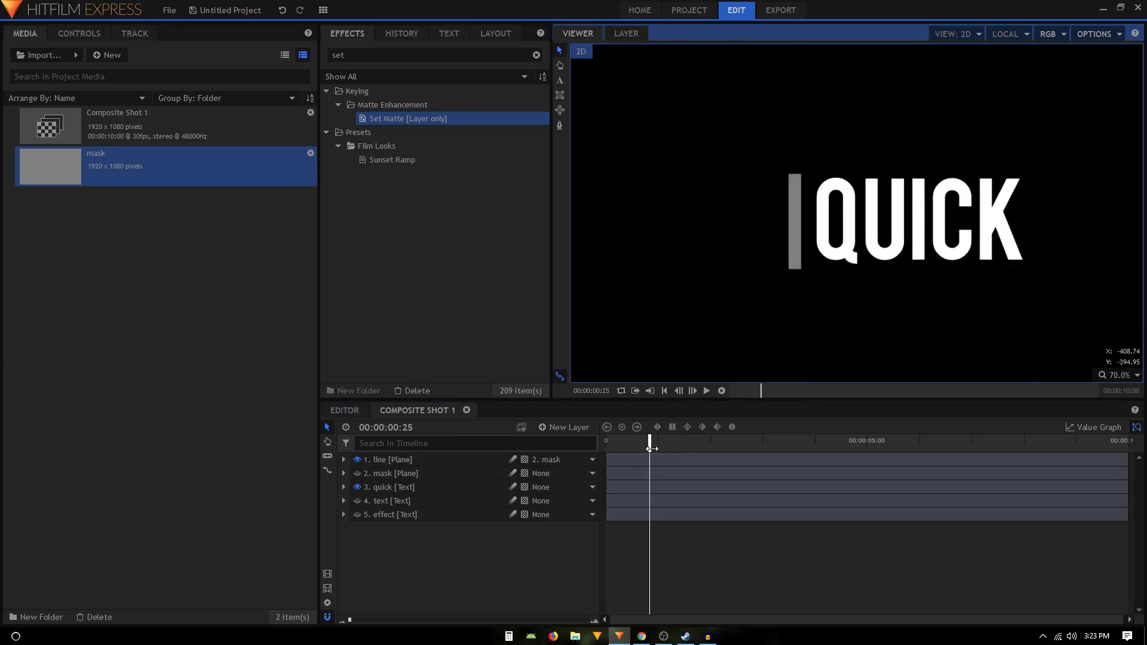
# - Return to the start of the timeline and make the text layer visible
pyautogui.moveTo(651, 448); pyautogui.dragTo(606, 443)
pyautogui.click(387, 500)
pyautogui.click(357, 501)
pyautogui.click(517, 579)
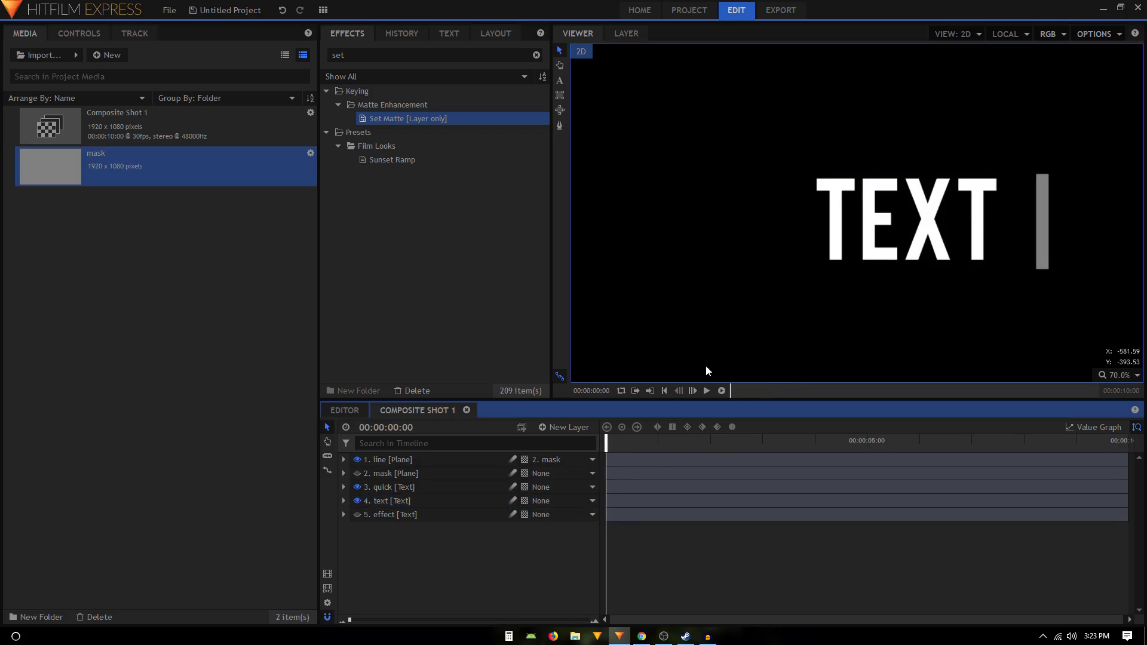
pyautogui.scroll(2, 863, 281)
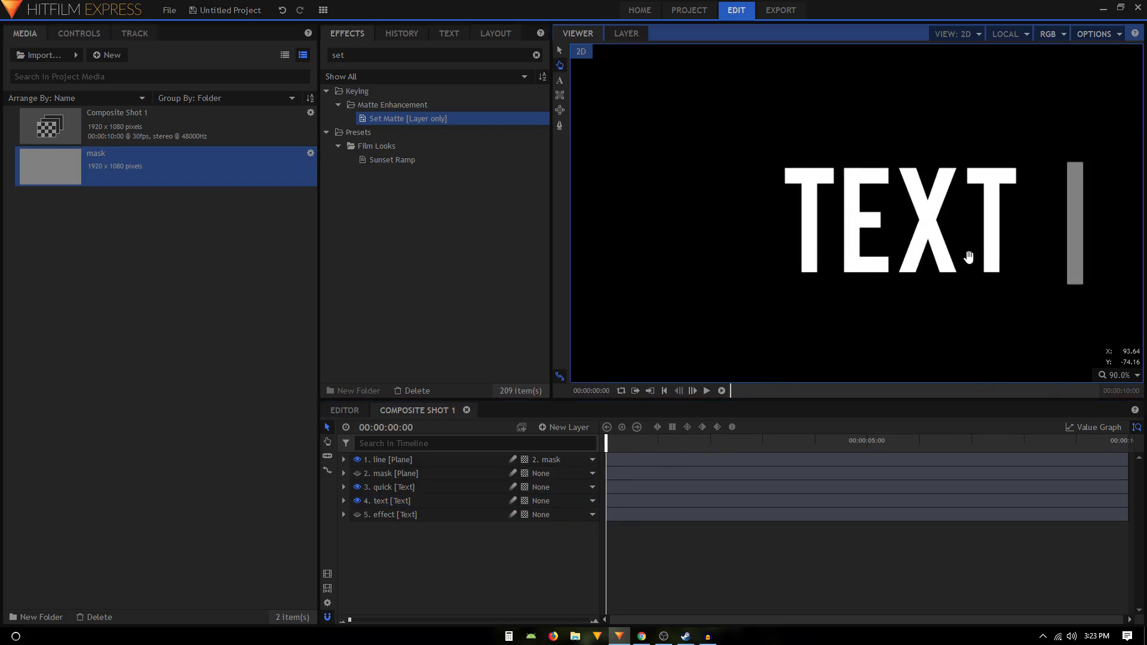
pyautogui.moveTo(862, 284); pyautogui.dragTo(821, 288)
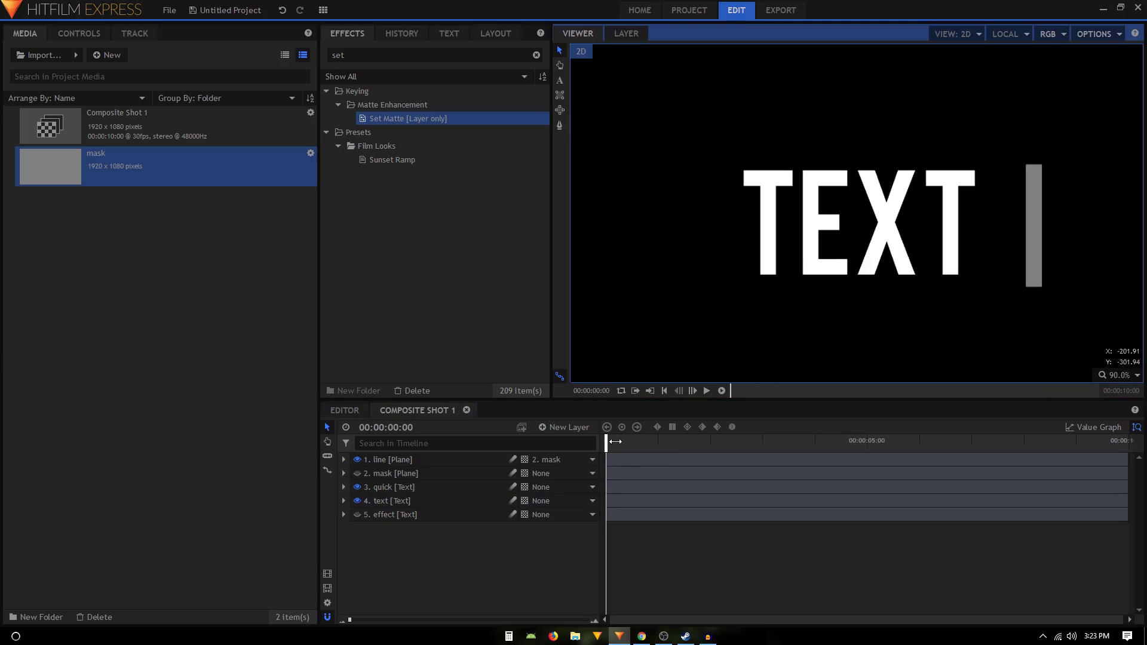
# - Trim the start of the text layer to the mask's position keyframe at 00:00:00:25
pyautogui.click(344, 474)
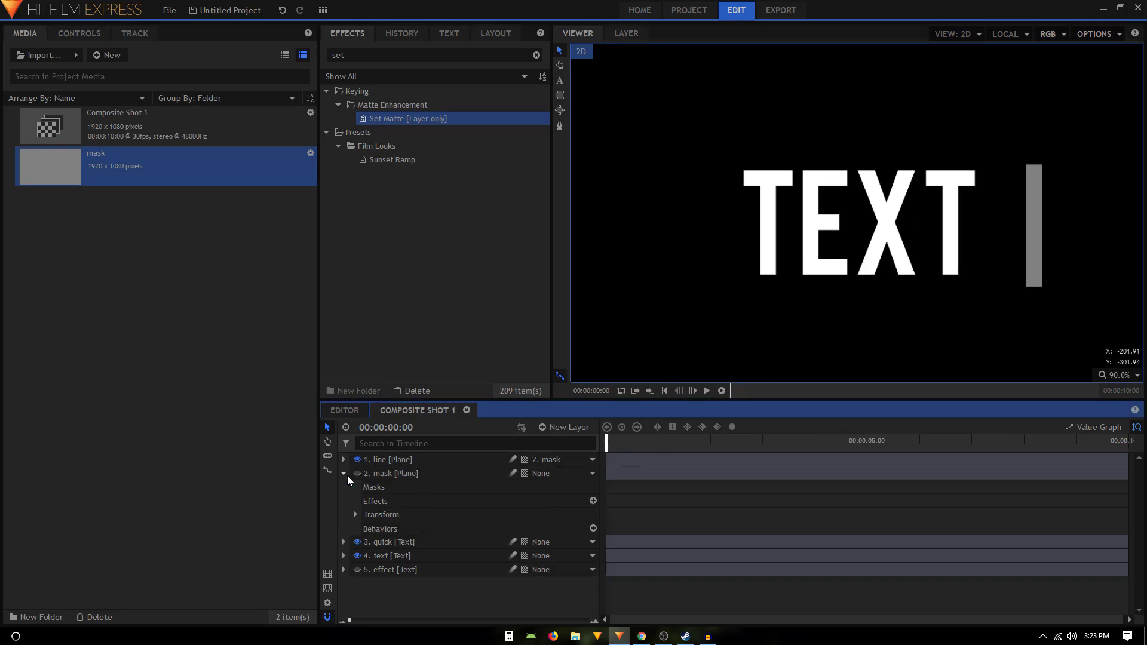
pyautogui.click(353, 515)
pyautogui.scroll(-2, 597, 523)
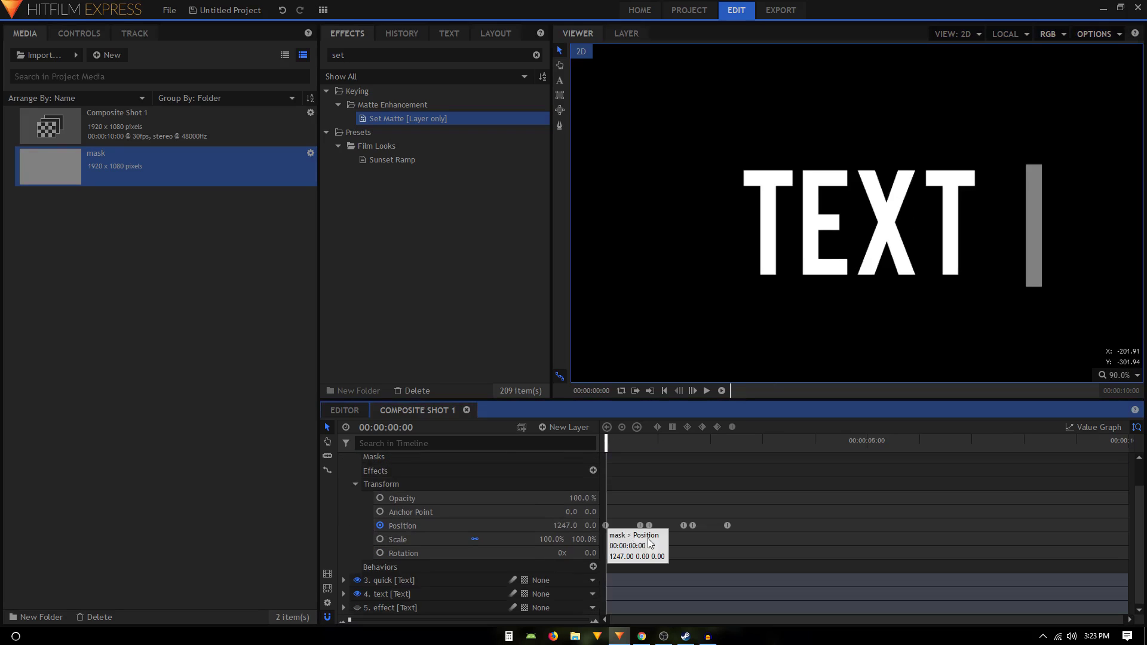
pyautogui.click(650, 525)
pyautogui.scroll(2, 418, 499)
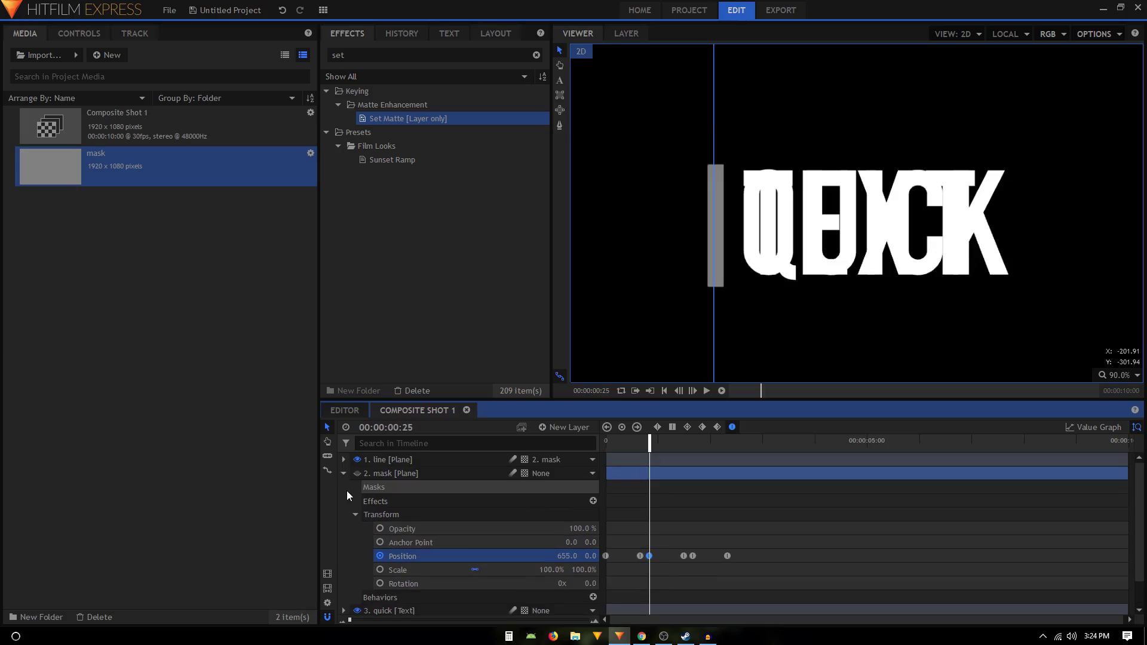
pyautogui.click(344, 473)
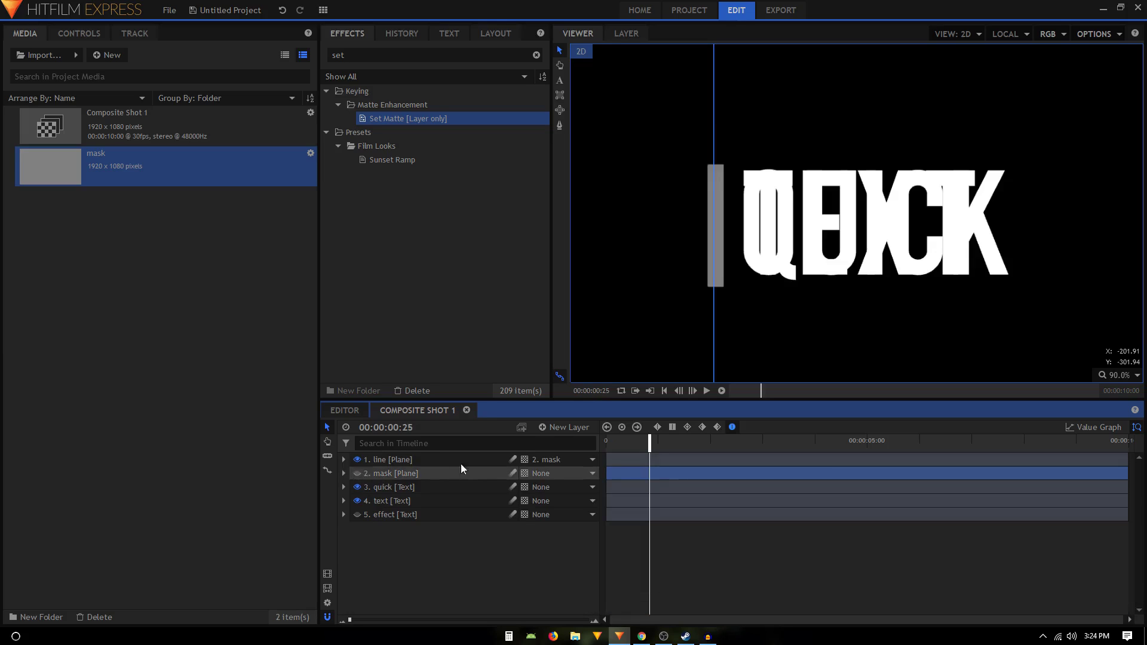
pyautogui.click(420, 501)
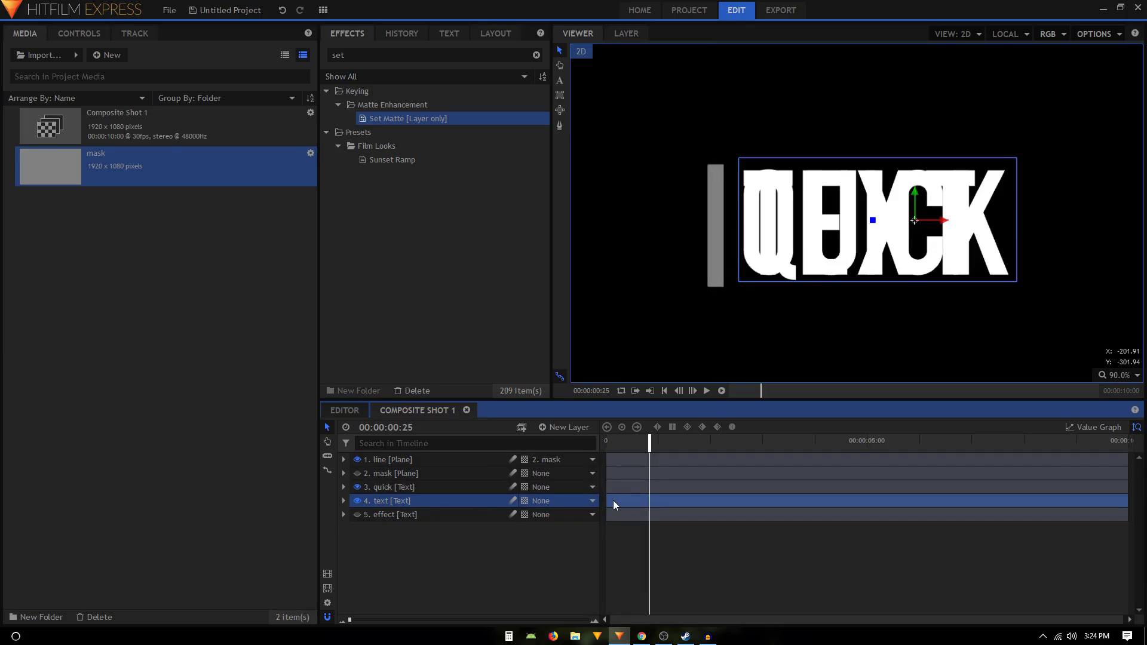
pyautogui.moveTo(605, 501); pyautogui.dragTo(650, 502)
# - Apply Set Matte to the text layer with source layer 2. mask and Subtract blend
pyautogui.moveTo(364, 123); pyautogui.dragTo(413, 505)
pyautogui.click(369, 582)
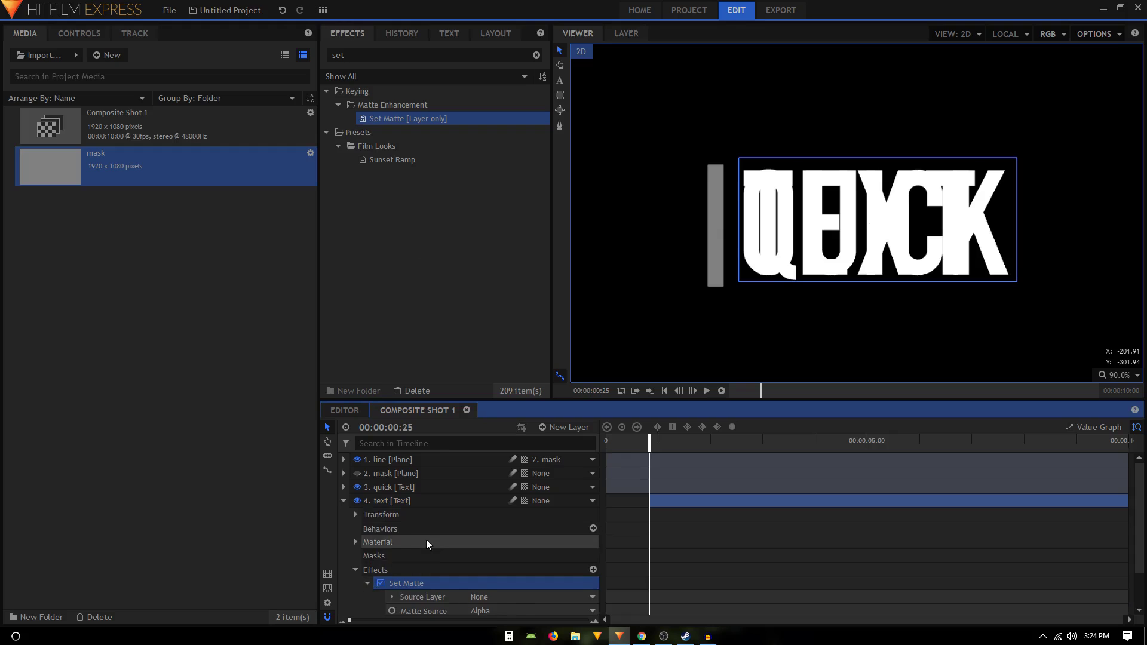
pyautogui.click(497, 553)
pyautogui.click(503, 572)
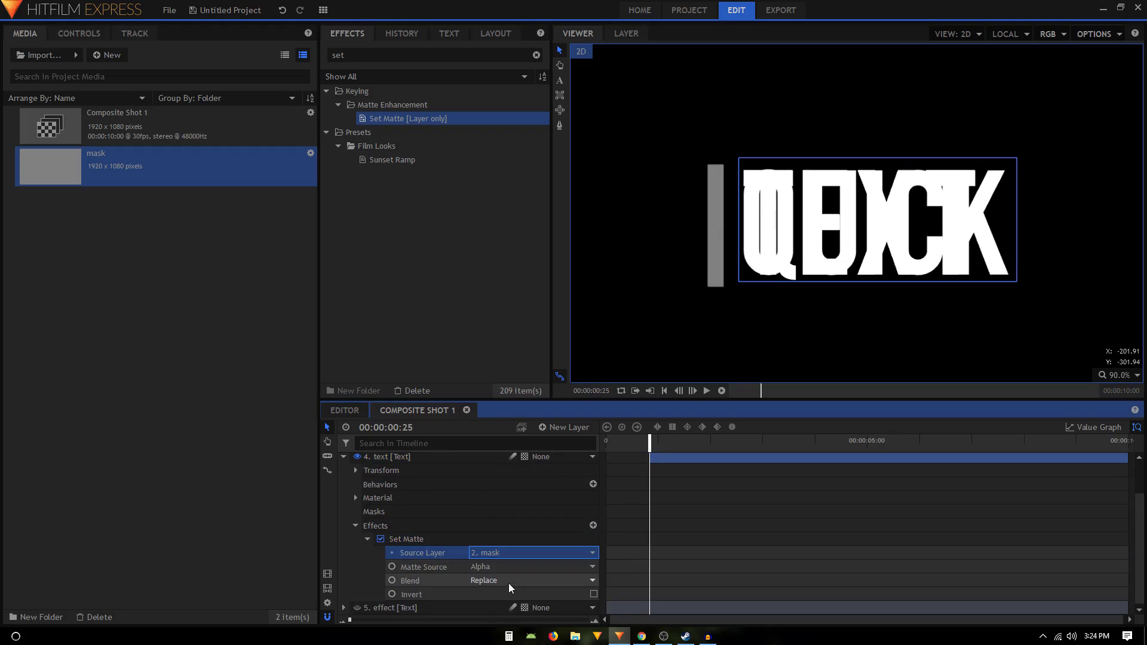
pyautogui.click(502, 581)
pyautogui.click(507, 608)
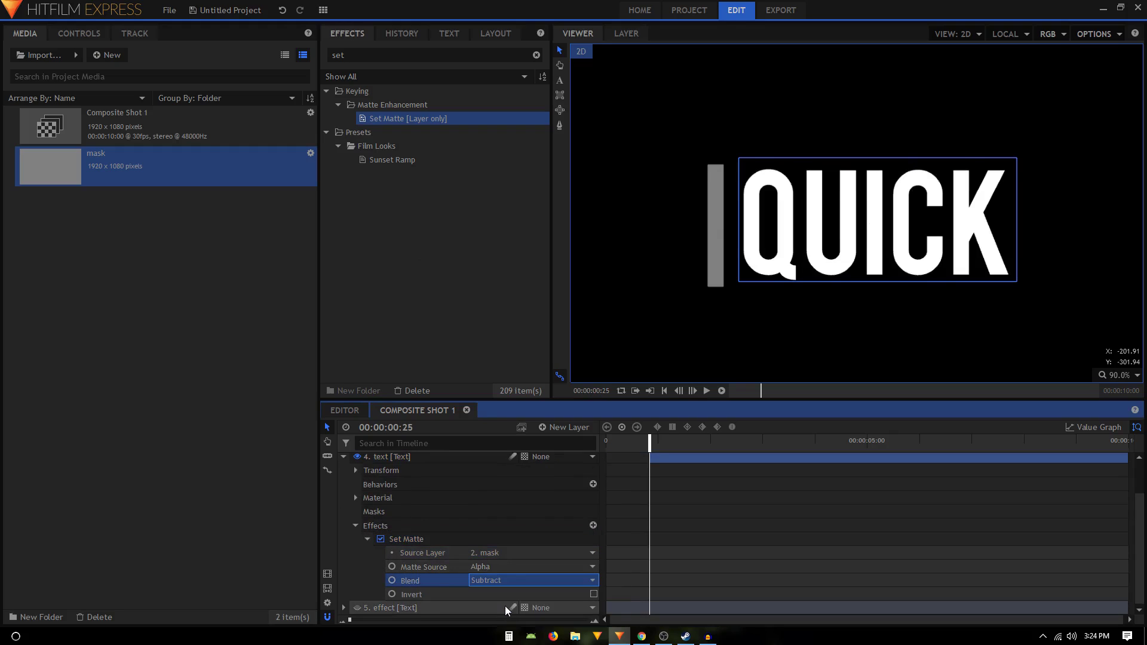
pyautogui.click(355, 524)
pyautogui.click(343, 500)
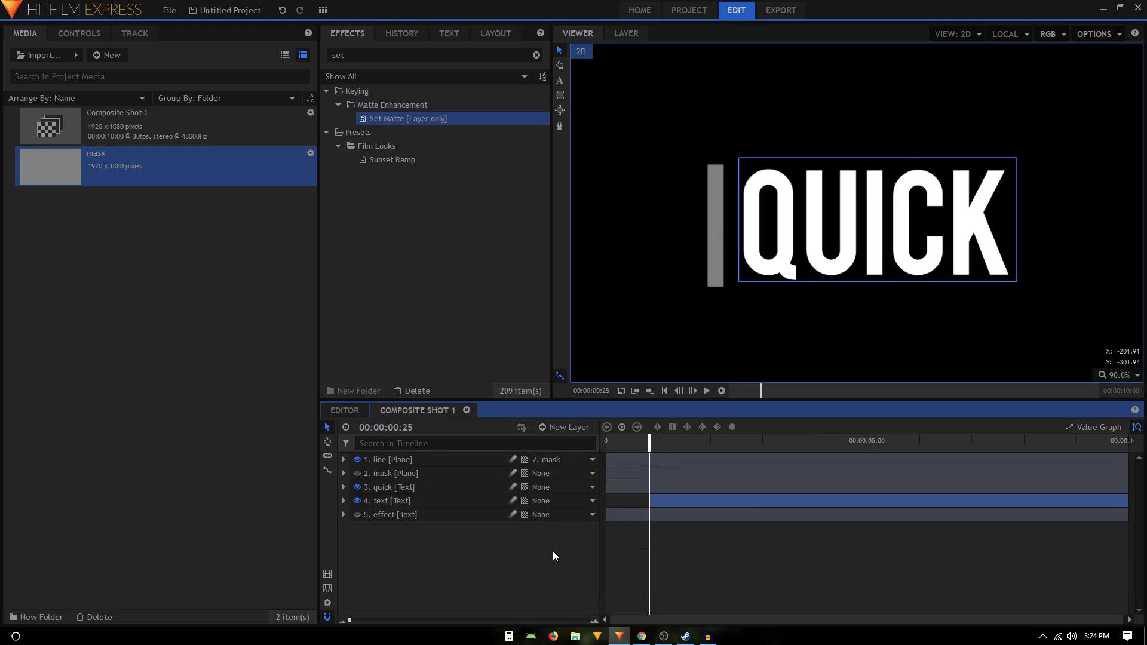
# - Scrub between 00:00:02:06 and 00:00:02:16 to check which words show during the third sweep, briefly displaying the effect layer
pyautogui.moveTo(612, 447); pyautogui.dragTo(733, 473)
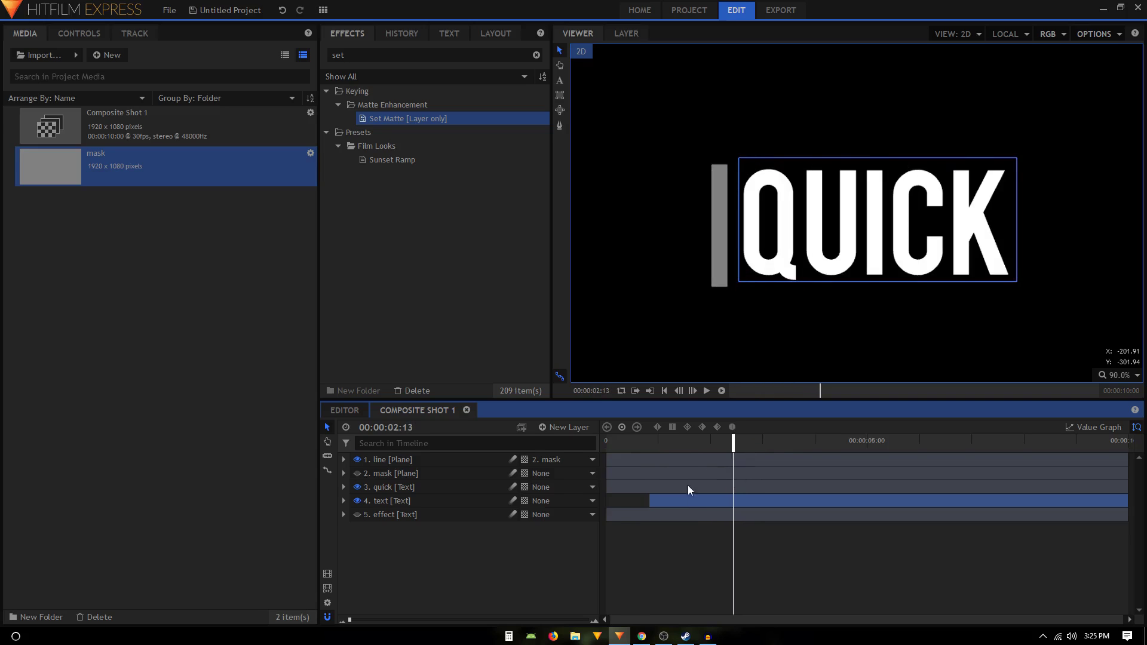
pyautogui.click(462, 489)
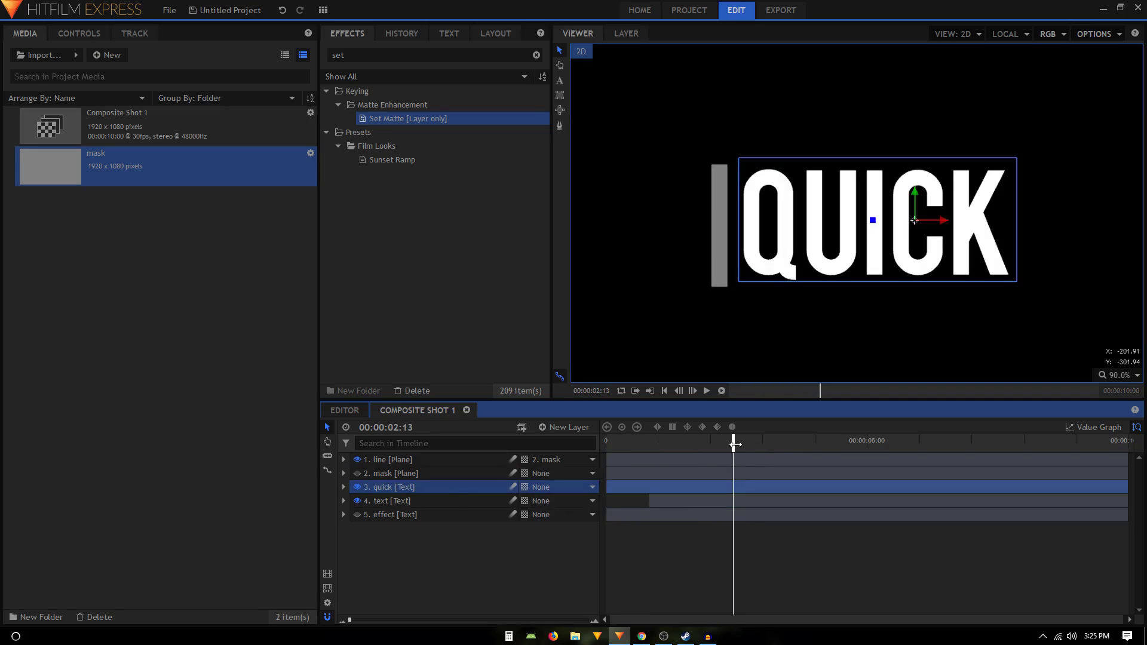
pyautogui.moveTo(735, 444)
pyautogui.mouseDown()
pyautogui.moveTo(697, 436)
pyautogui.moveTo(723, 433)
pyautogui.mouseUp()
pyautogui.click(359, 516)
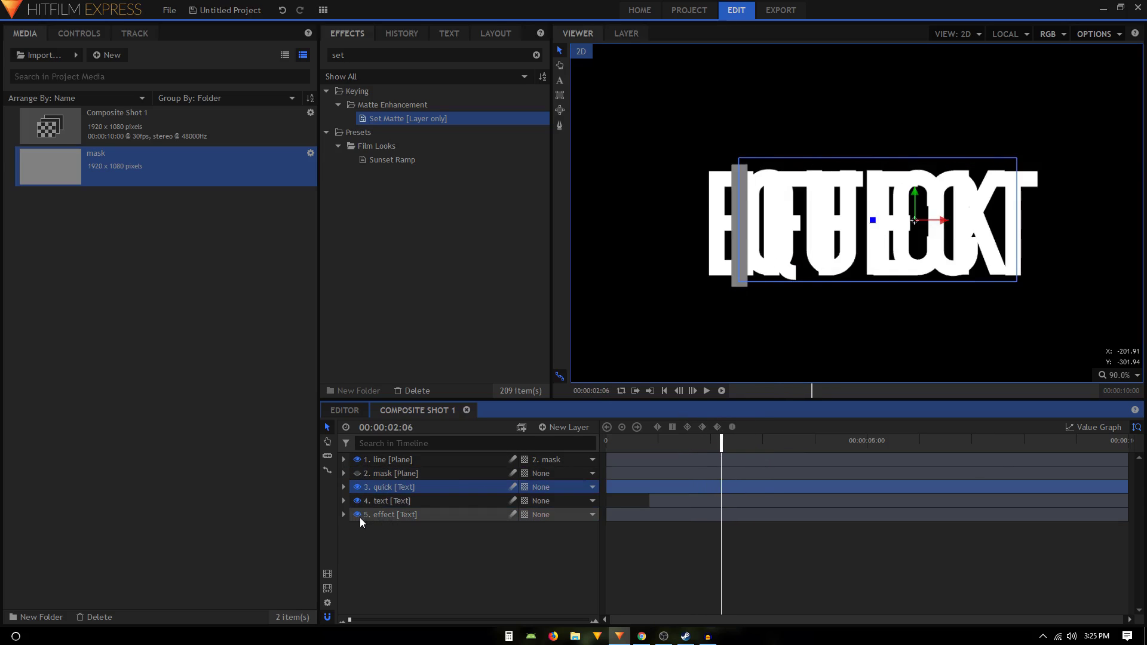
pyautogui.click(358, 515)
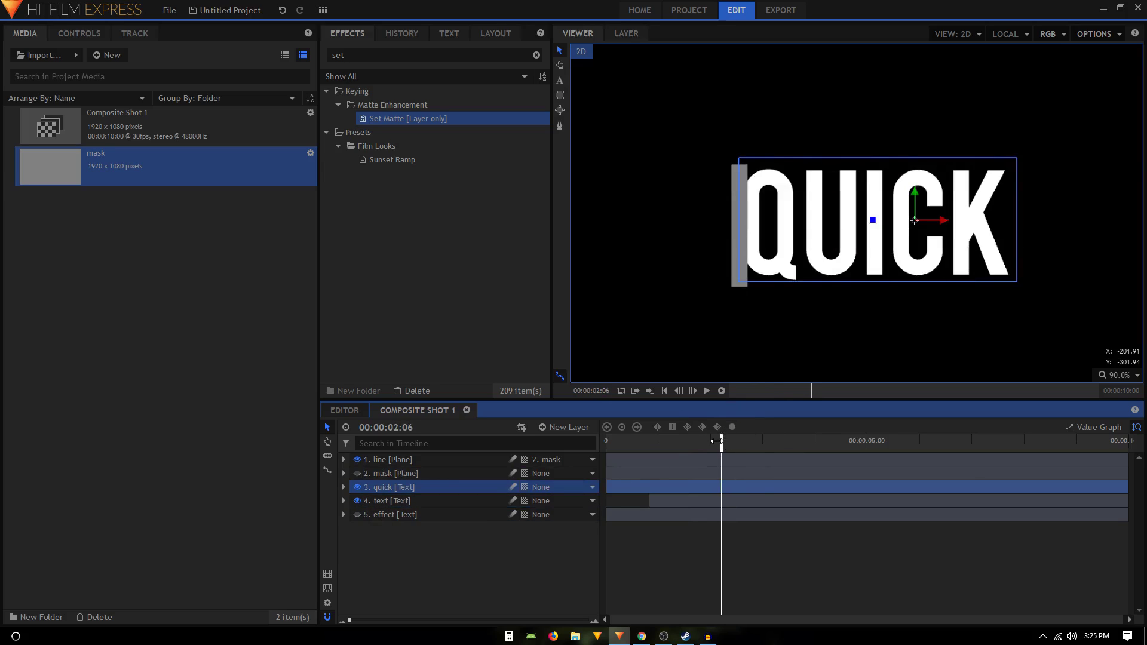
pyautogui.moveTo(716, 441); pyautogui.dragTo(735, 441)
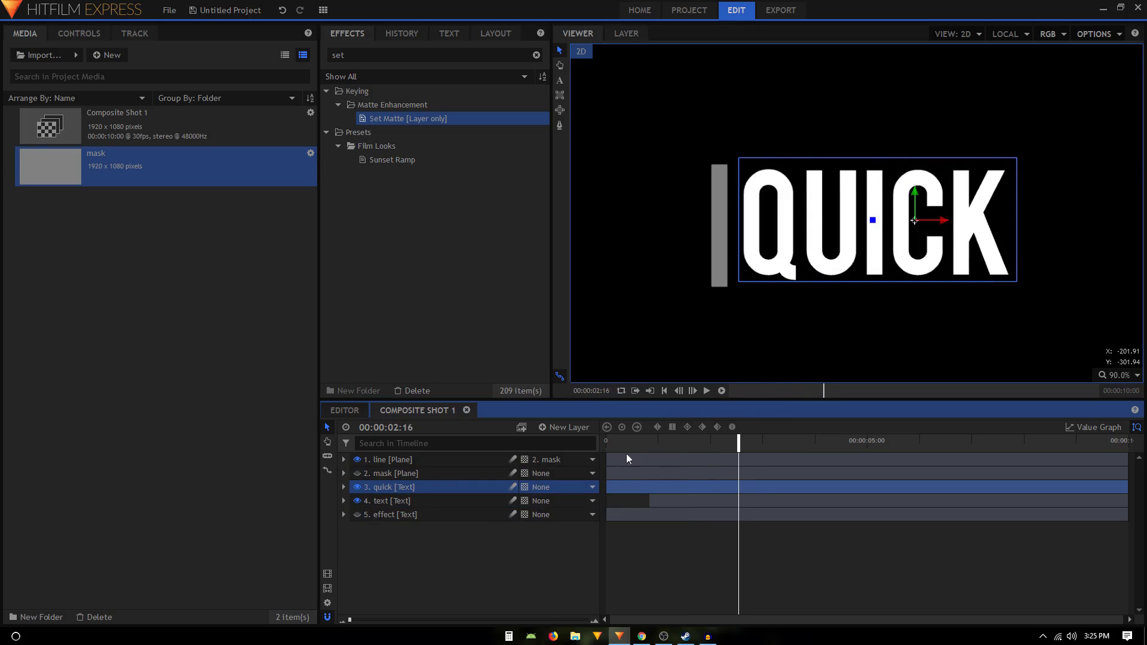
# - Trim the end of the quick layer to the mask's position keyframe at 00:00:01:20
pyautogui.click(344, 487)
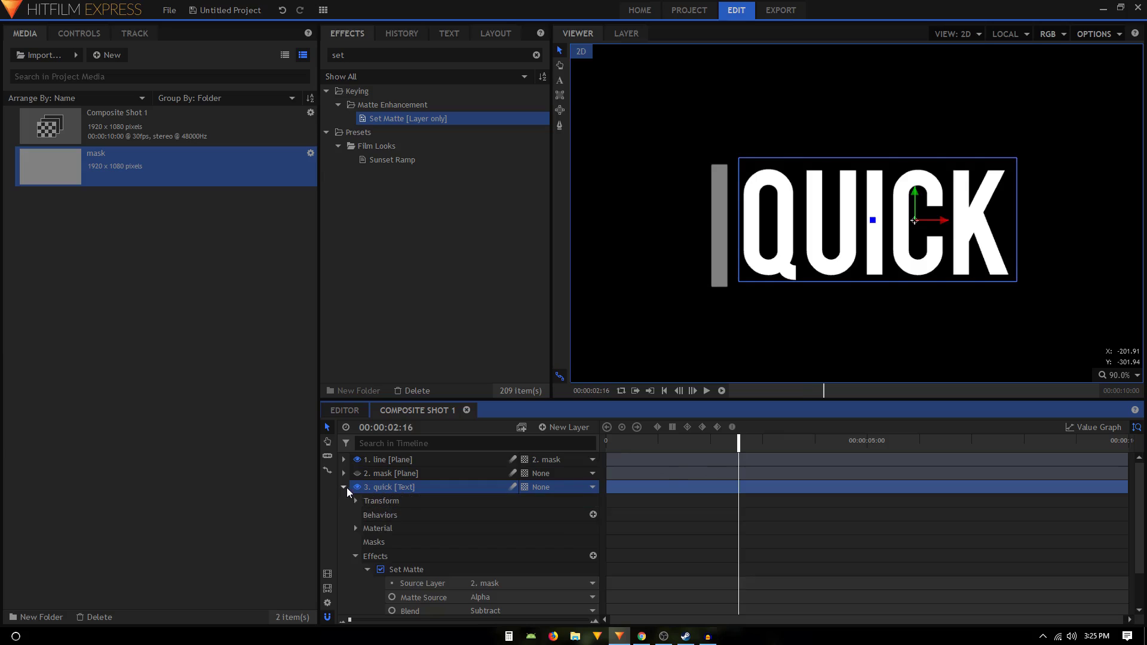
pyautogui.click(345, 487)
pyautogui.click(344, 473)
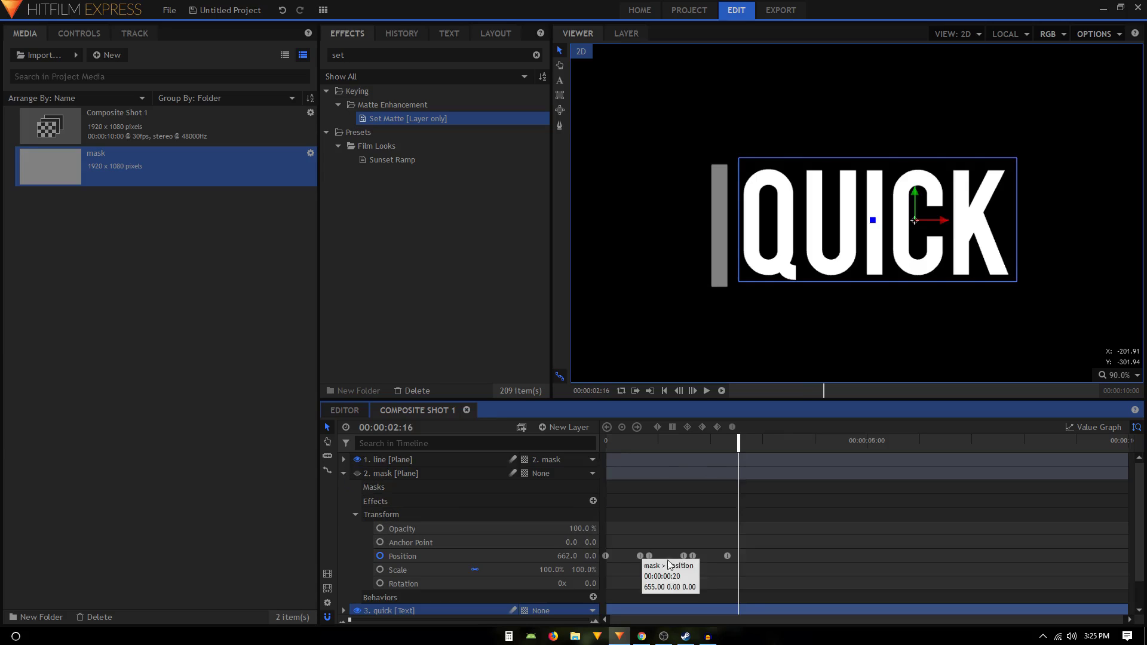
pyautogui.doubleClick(692, 556)
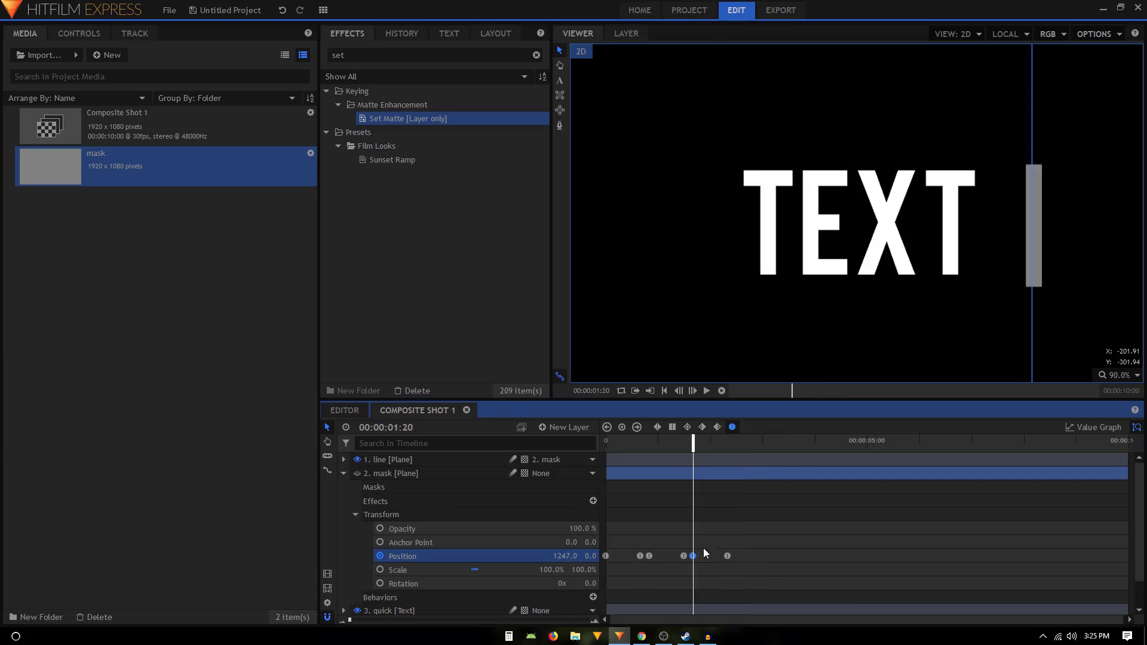
pyautogui.click(342, 475)
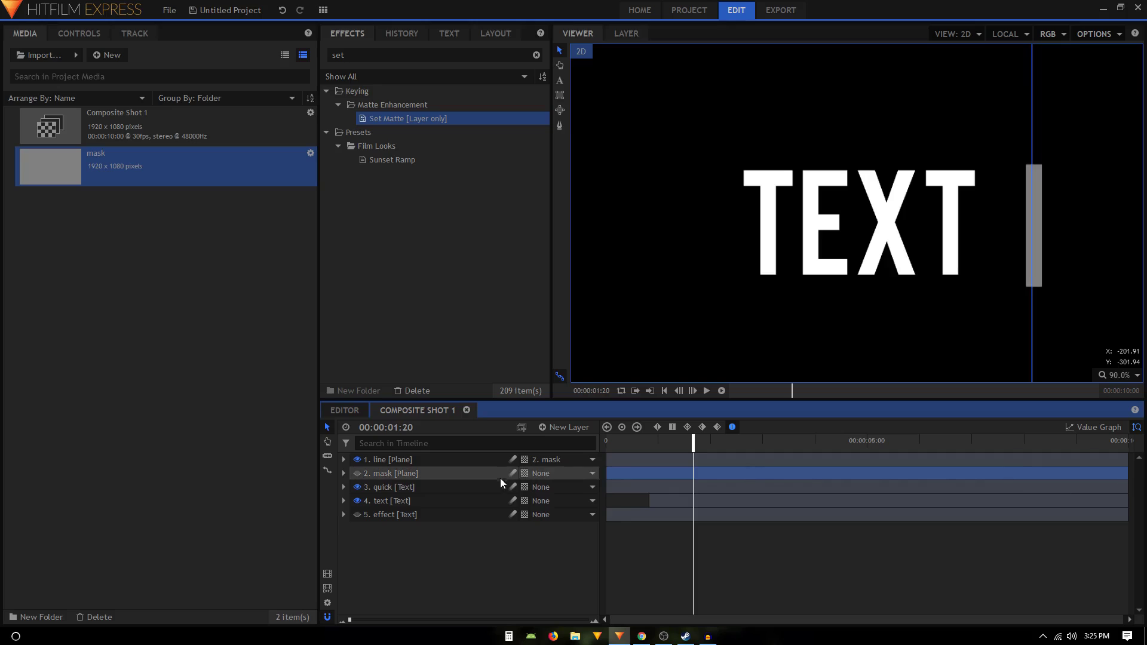
pyautogui.click(485, 489)
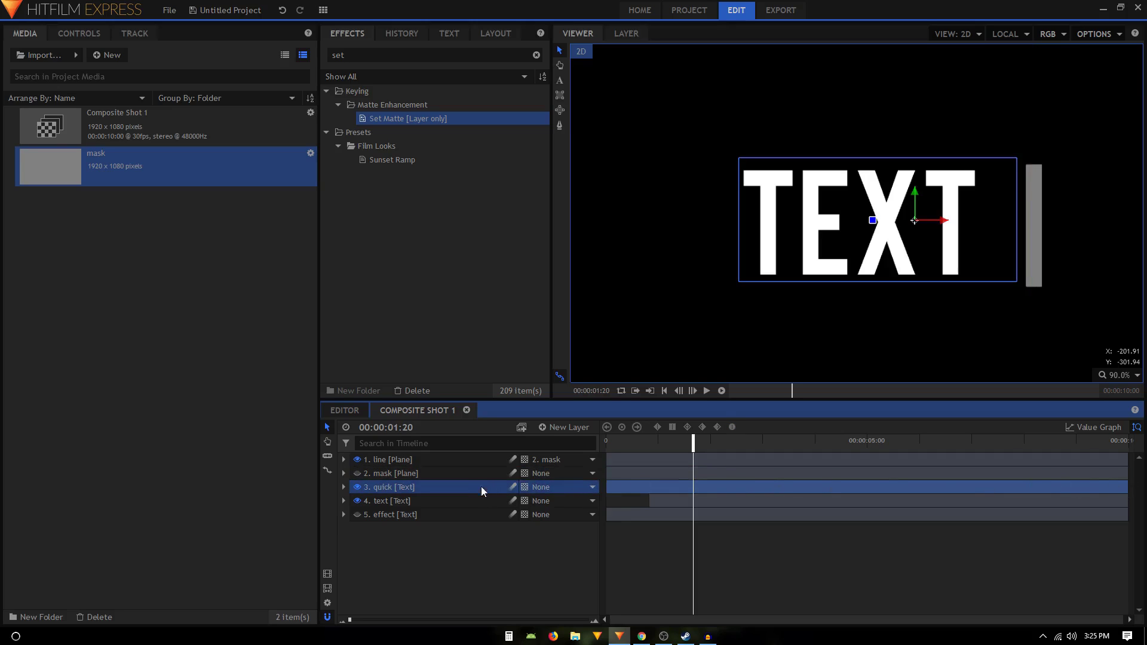
pyautogui.moveTo(1127, 488); pyautogui.dragTo(692, 487)
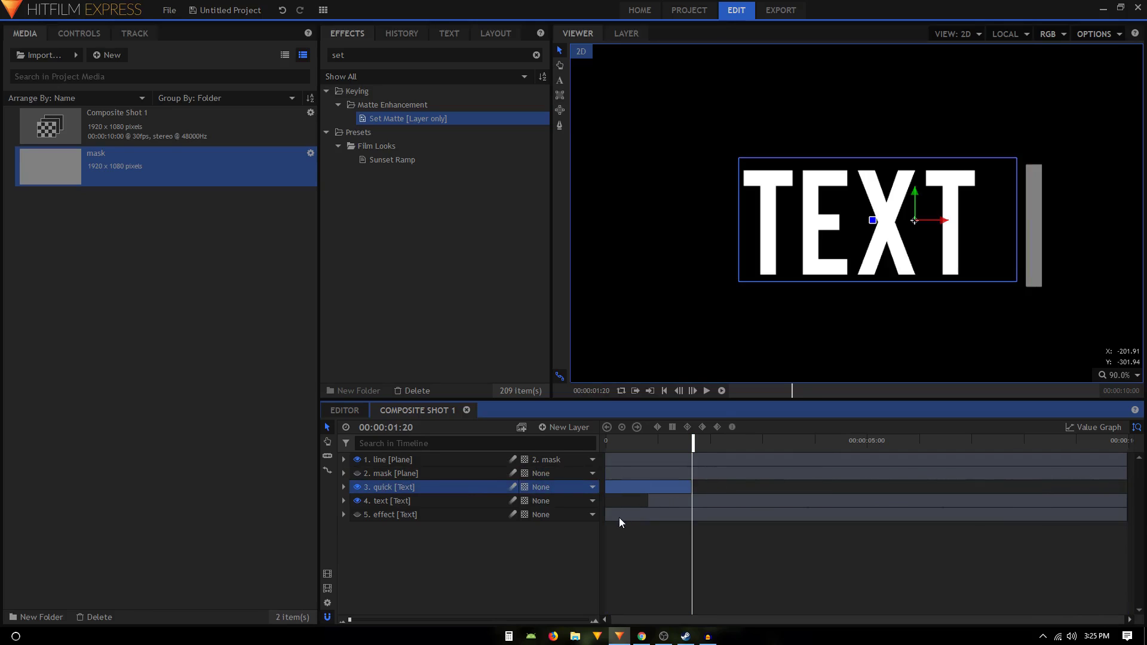
# - Make the effect layer visible and shift it in the timeline to start at 00:00:01:20
pyautogui.click(375, 517)
pyautogui.click(357, 515)
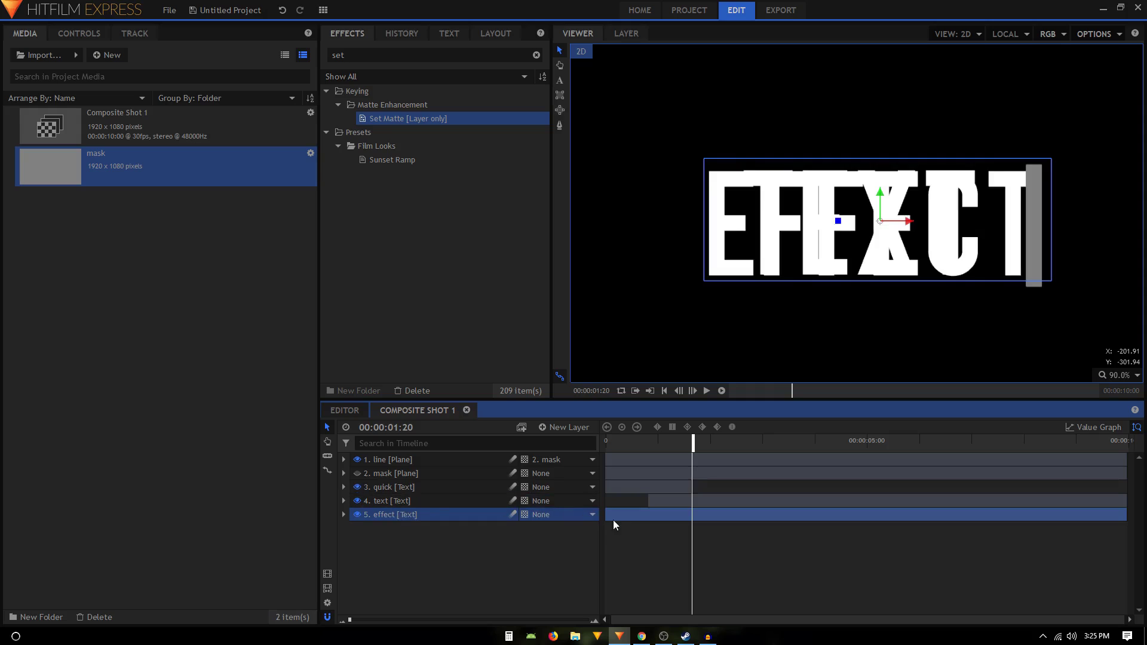
pyautogui.moveTo(613, 520); pyautogui.dragTo(693, 520)
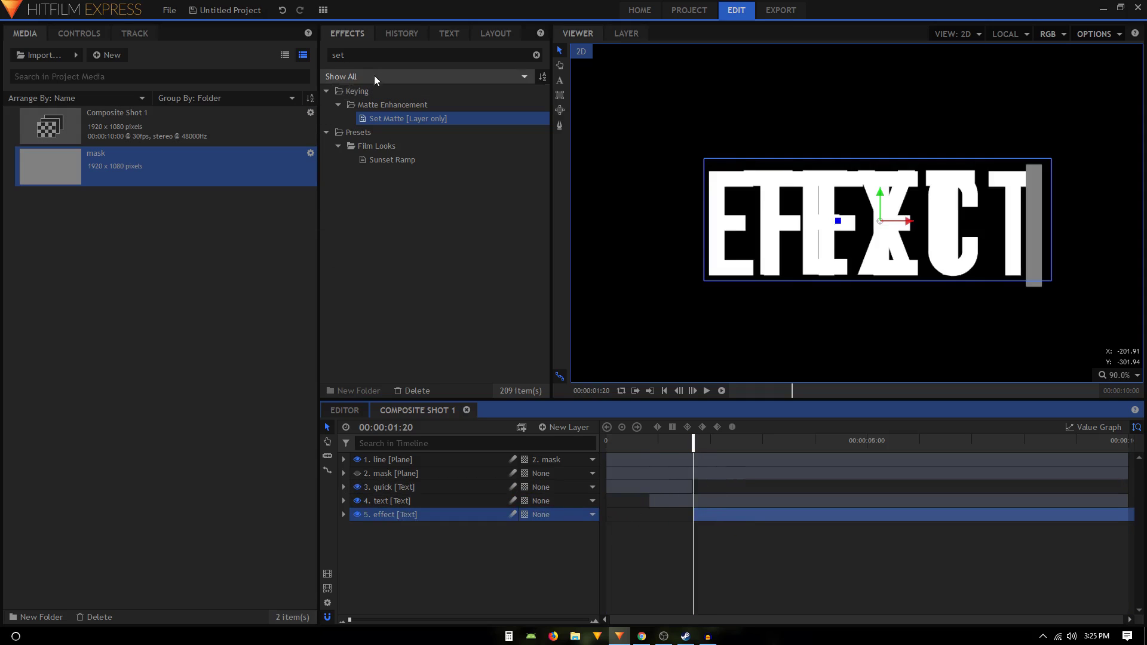
# - Apply Set Matte to the effect layer with source layer 2. mask, Subtract blend and Invert enabled
pyautogui.moveTo(383, 119); pyautogui.dragTo(417, 513)
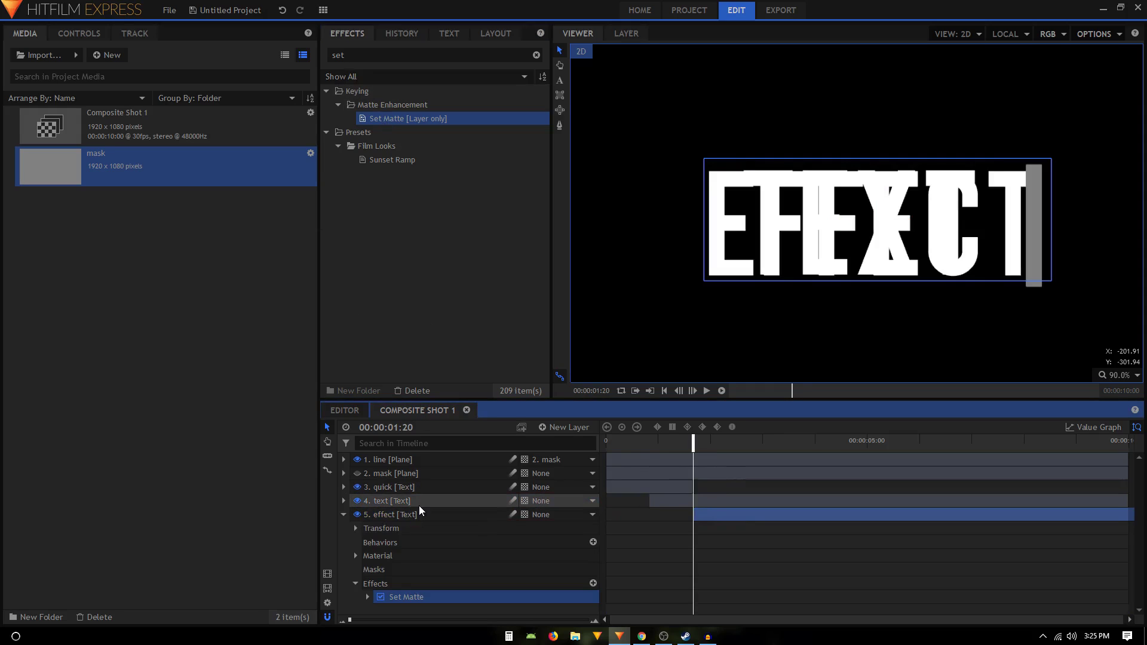
pyautogui.click(367, 597)
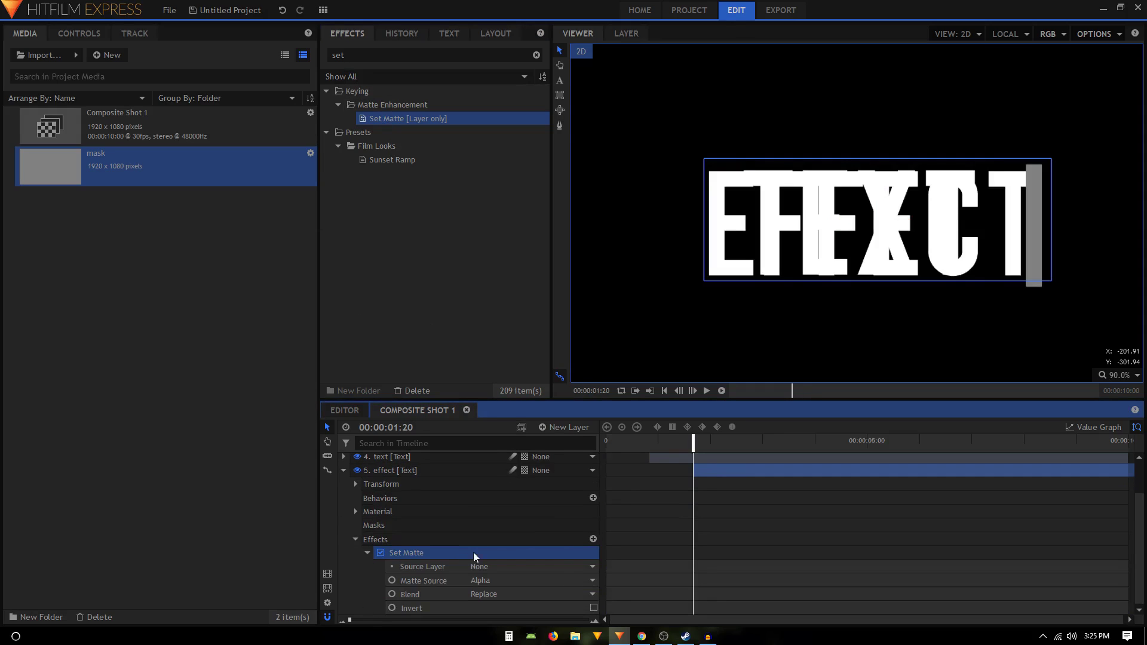
pyautogui.click(472, 569)
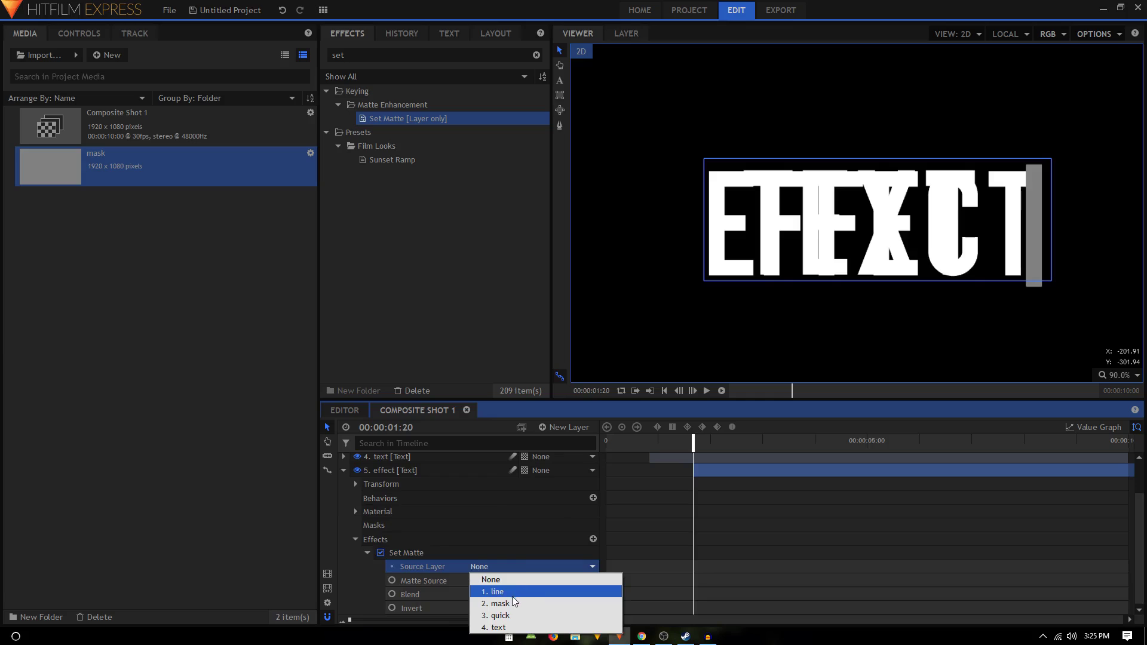
pyautogui.click(500, 591)
pyautogui.click(499, 592)
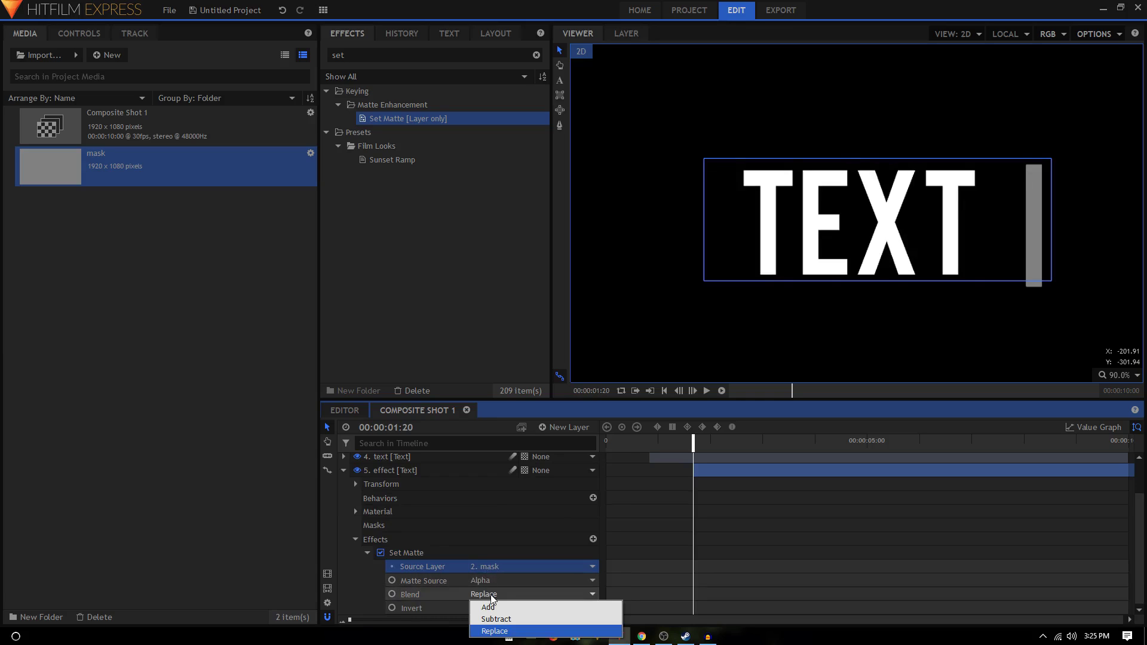
pyautogui.click(509, 622)
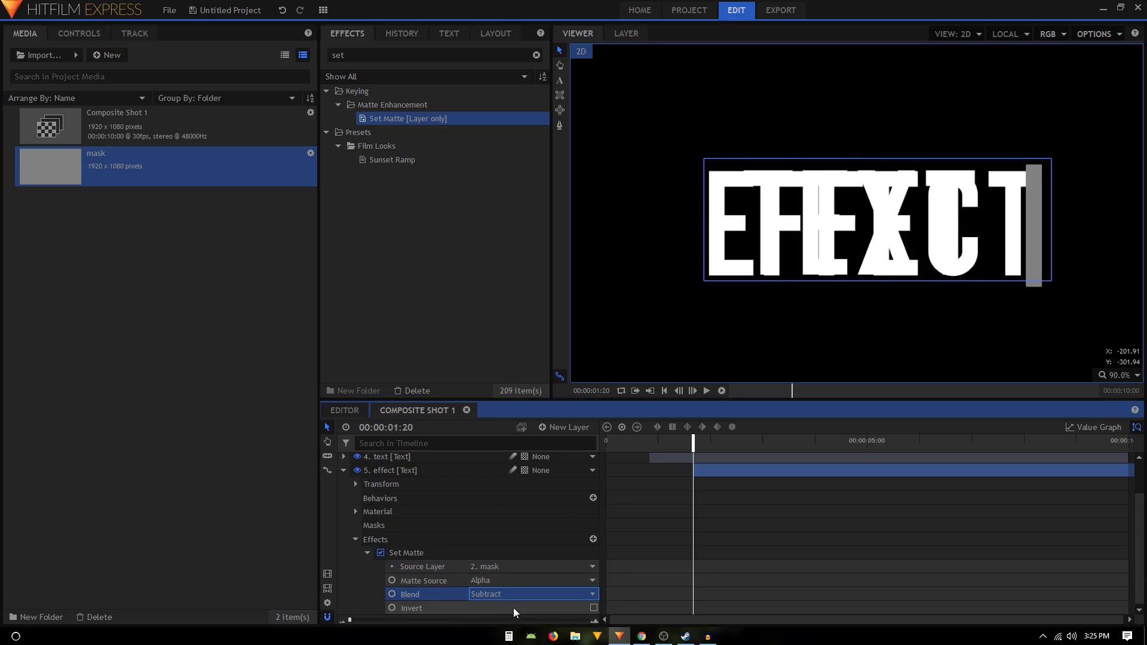
pyautogui.click(593, 608)
pyautogui.click(344, 471)
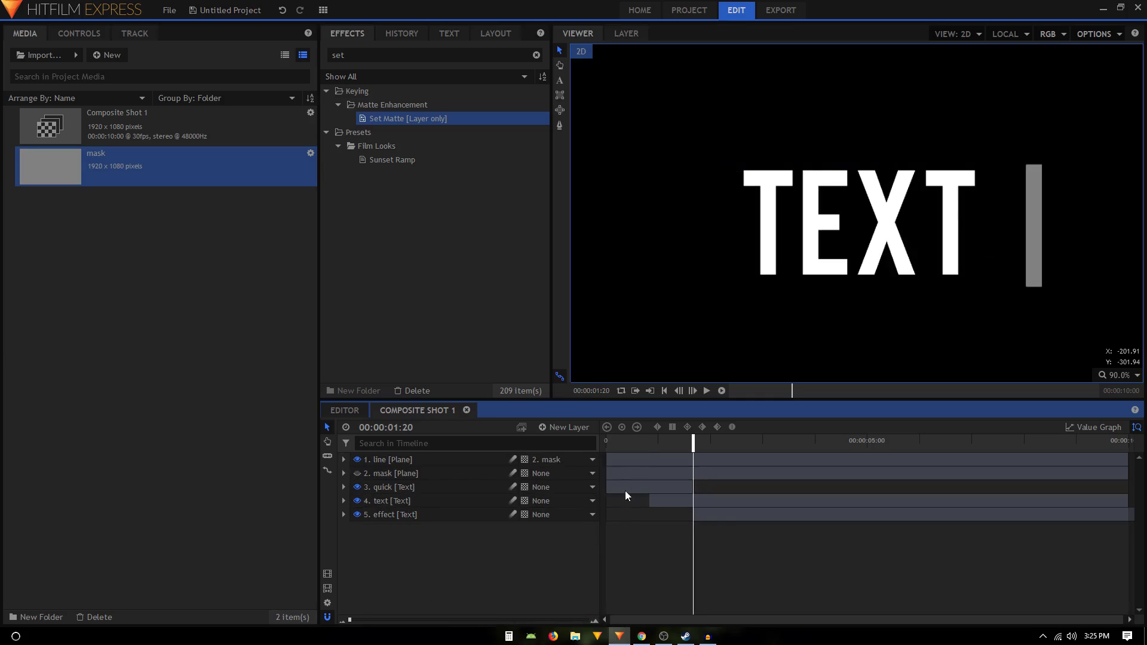
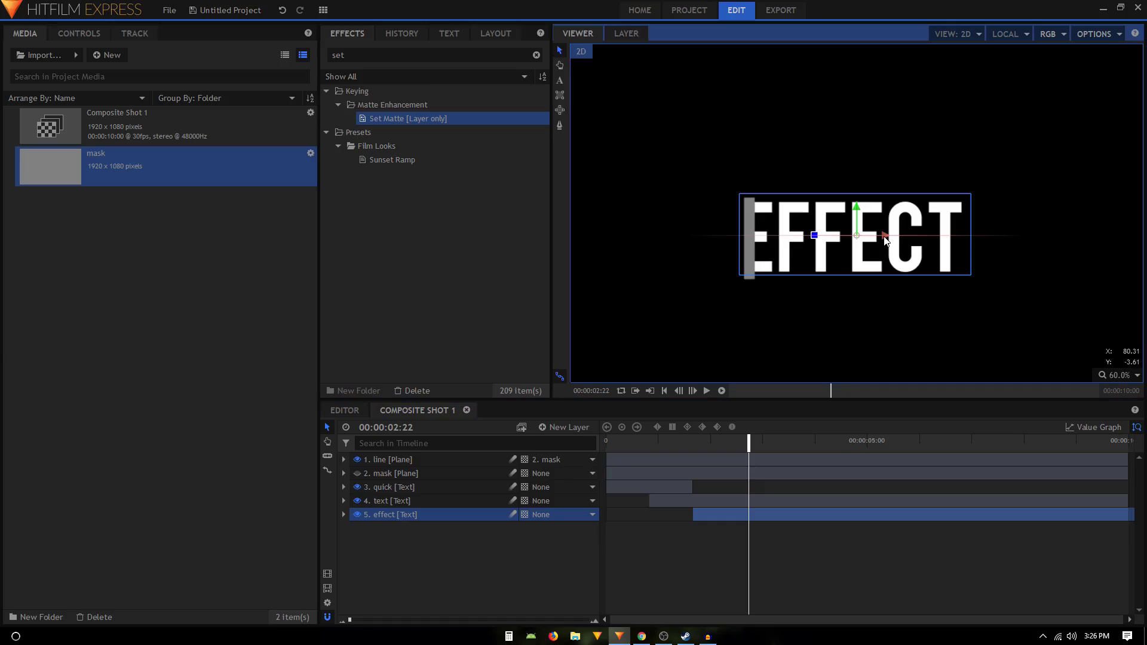
# - Move the EFFECT text leftward along its X axis and scrub to 00:00:02:13 to check its reveal against the line
pyautogui.moveTo(725, 450); pyautogui.dragTo(698, 449)
pyautogui.click(884, 238)
pyautogui.moveTo(884, 238); pyautogui.dragTo(837, 235)
pyautogui.moveTo(681, 446); pyautogui.dragTo(733, 463)
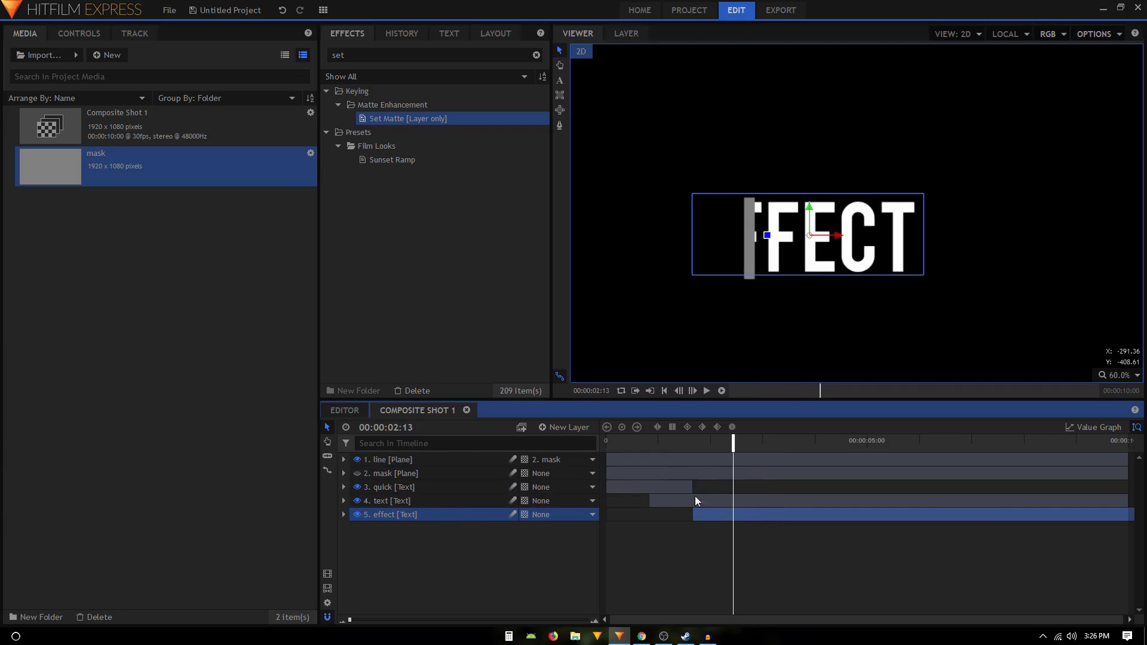
# - Centre the EFFECT text horizontally and vertically in the timeline frame and scrub to 00:00:02:01 to check its reveal
pyautogui.scroll(-2, 807, 274)
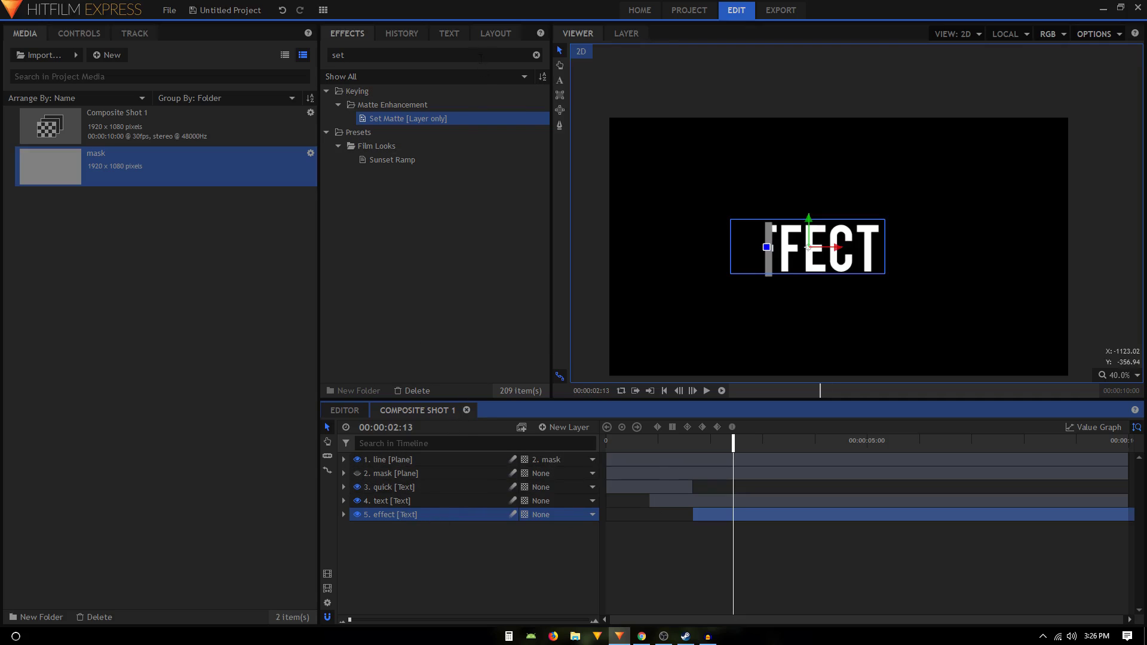
pyautogui.click(496, 34)
pyautogui.click(367, 203)
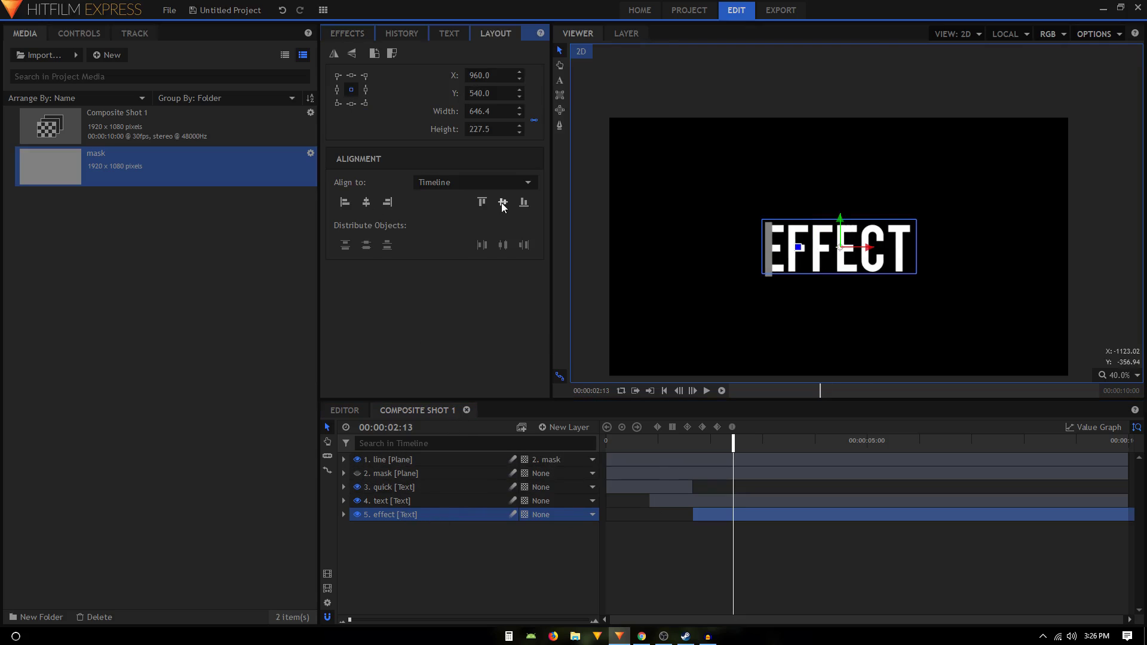
pyautogui.click(622, 503)
pyautogui.moveTo(677, 455); pyautogui.dragTo(711, 454)
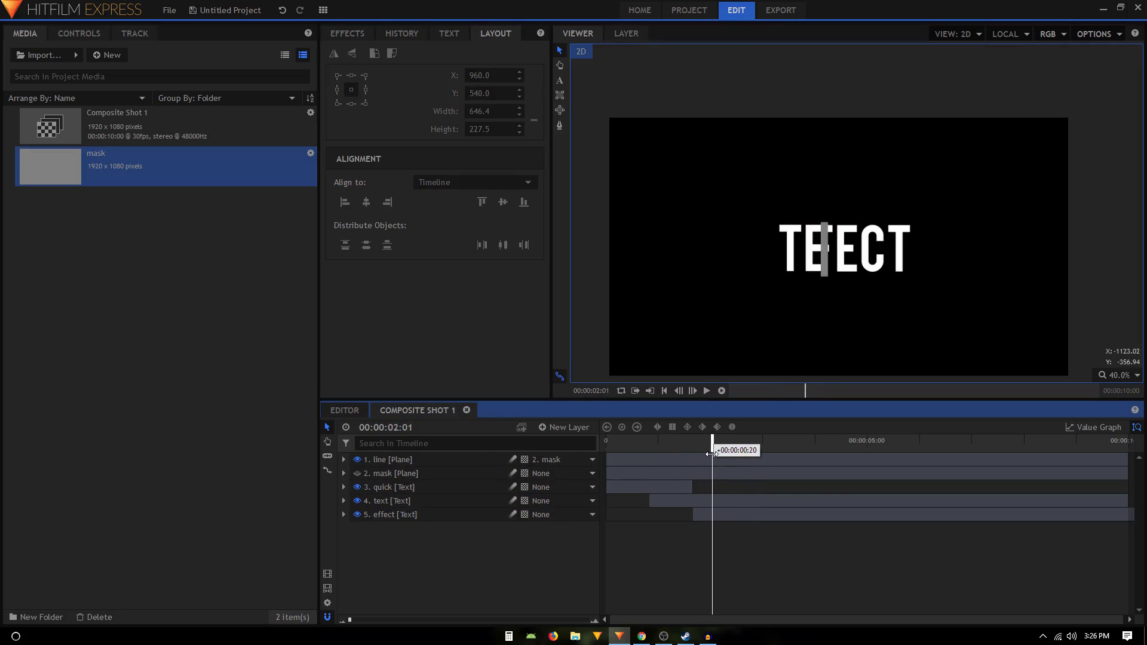
# - Set the X position of the mask's last keyframe, at 00:00:02:10, to 574 so the line clears the EFFECT text
pyautogui.click(439, 474)
pyautogui.click(343, 473)
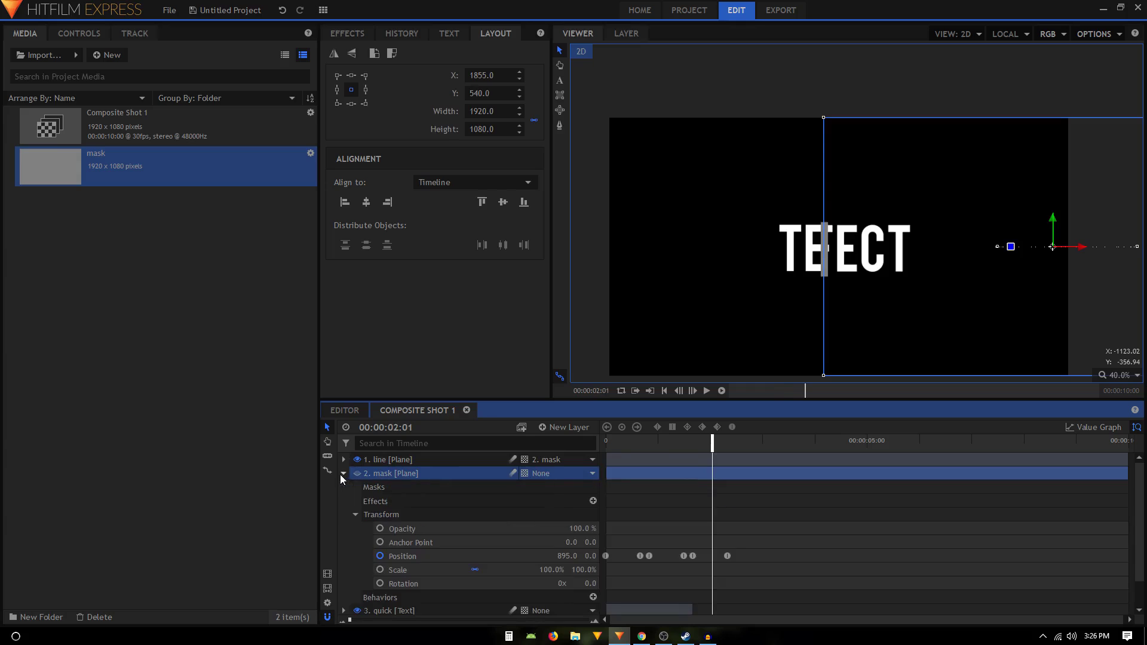
pyautogui.click(692, 556)
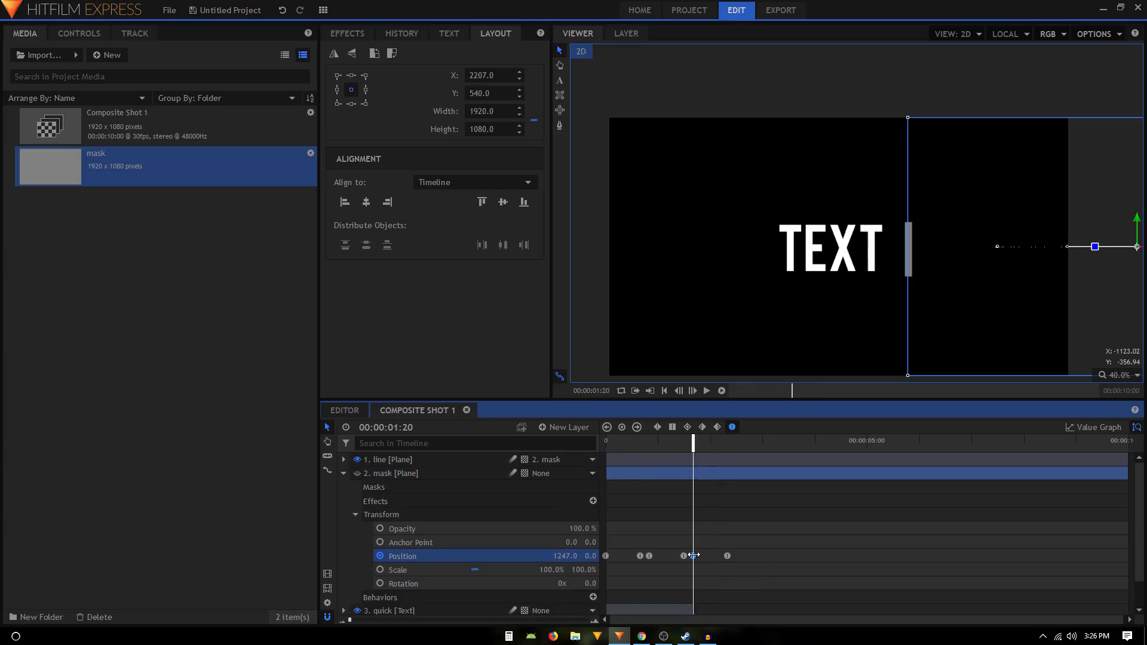
pyautogui.click(727, 555)
pyautogui.scroll(3, 841, 263)
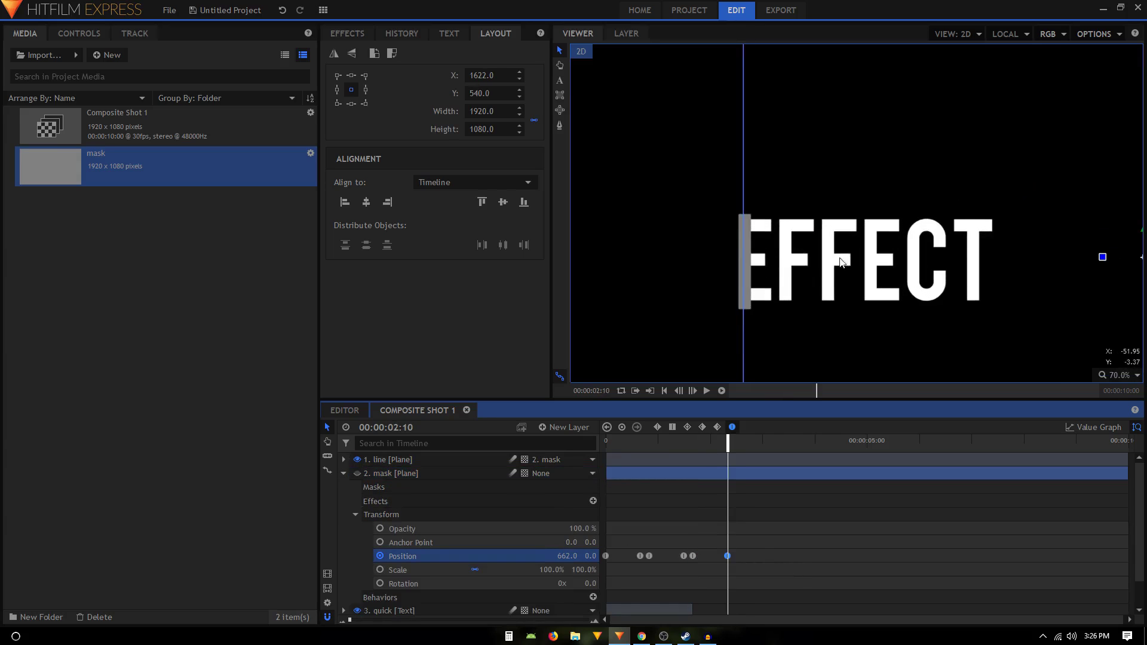
pyautogui.scroll(-2, 841, 263)
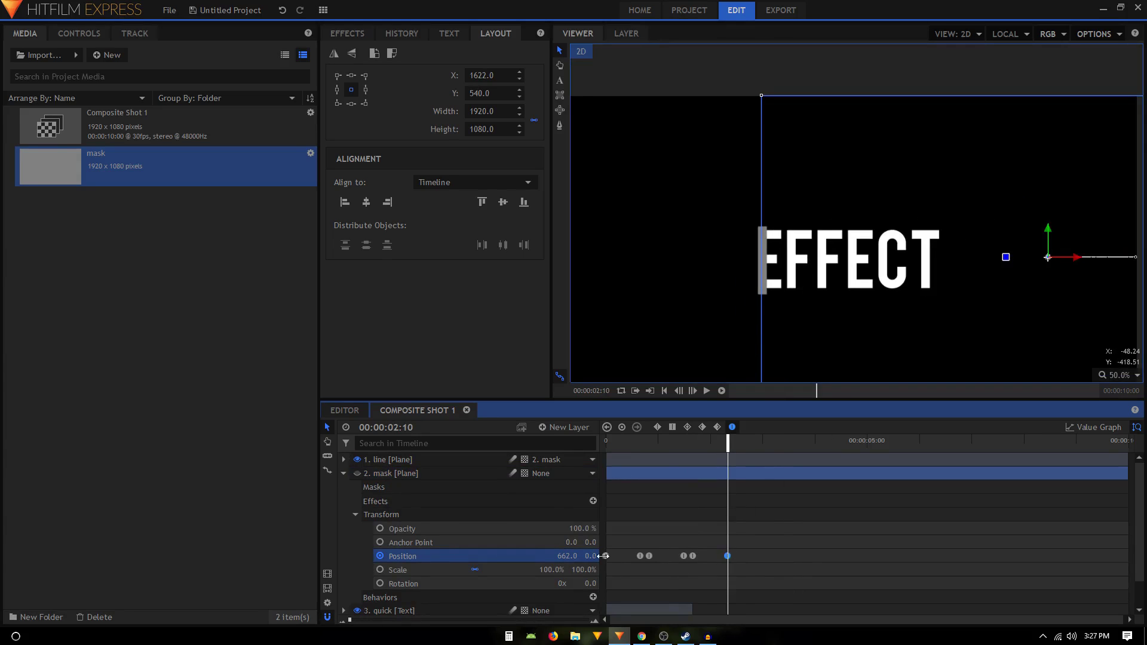
pyautogui.moveTo(568, 556)
pyautogui.mouseDown()
pyautogui.moveTo(526, 556)
pyautogui.moveTo(568, 558)
pyautogui.mouseUp()
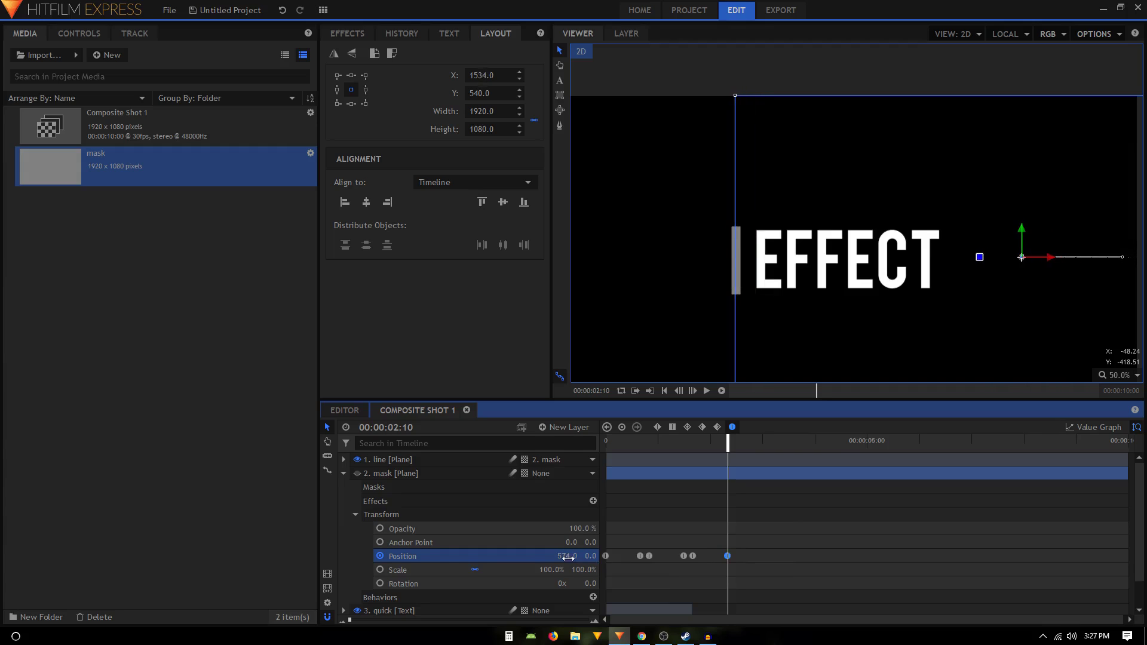
# - Set the X position of the mask's keyframe at 00:00:01:15 to 1279
pyautogui.moveTo(635, 443); pyautogui.dragTo(683, 454)
pyautogui.click(683, 556)
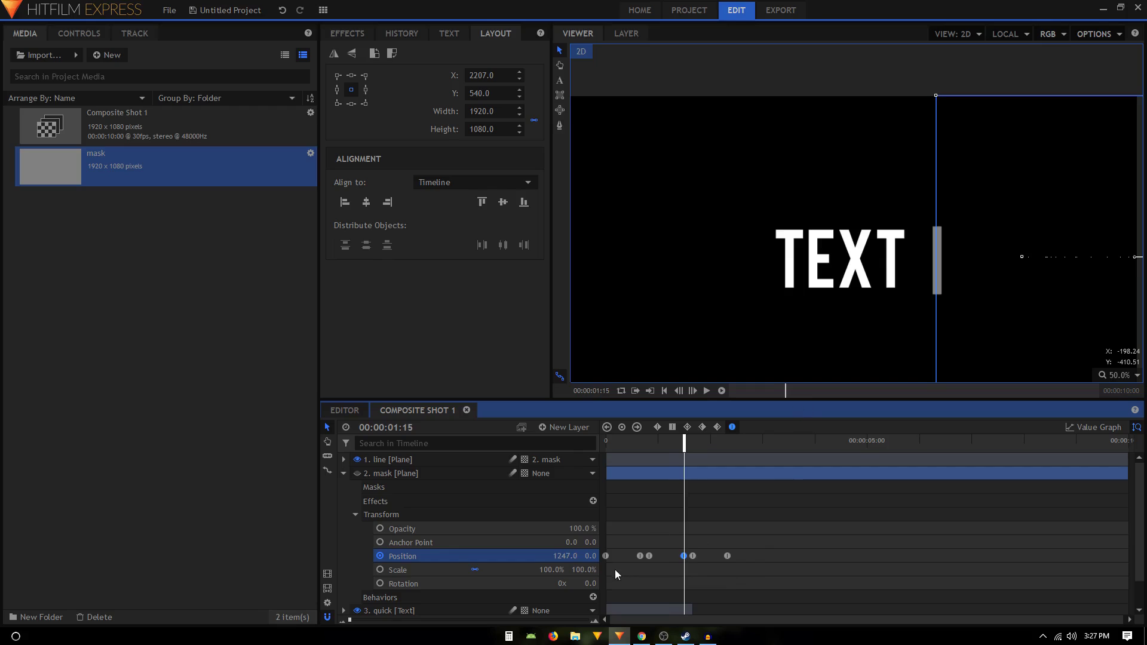
pyautogui.moveTo(562, 556); pyautogui.dragTo(565, 561)
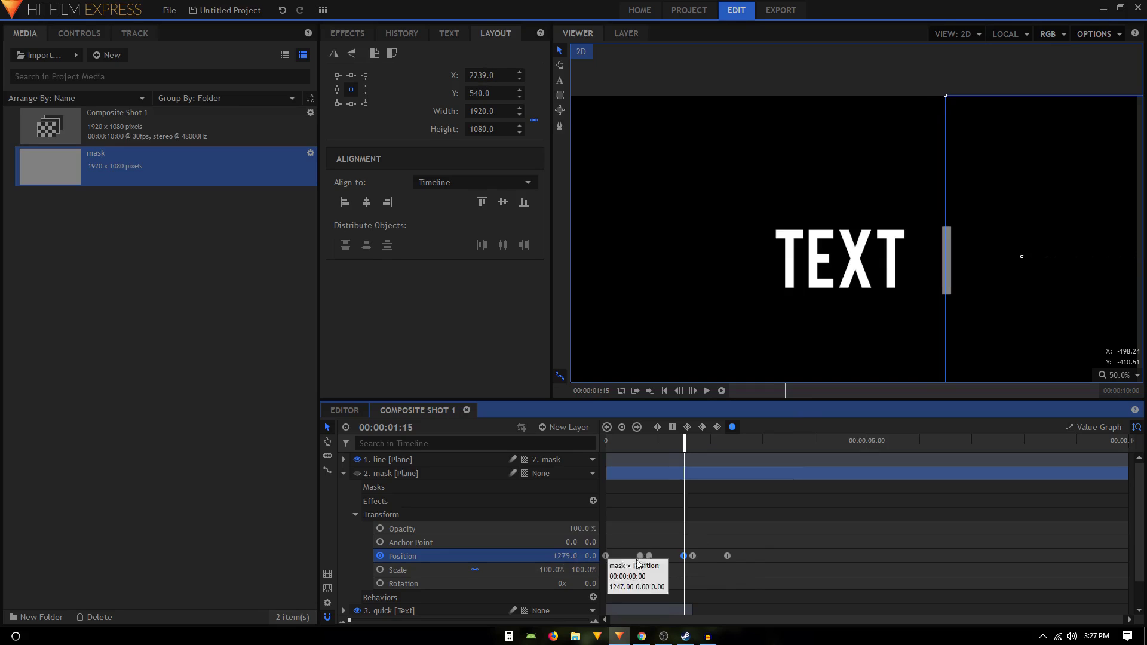
# - Go to the mask's position keyframe at 00:00:01:20, scrub back and play the transitions through TEXT and EFFECT
pyautogui.moveTo(681, 558)
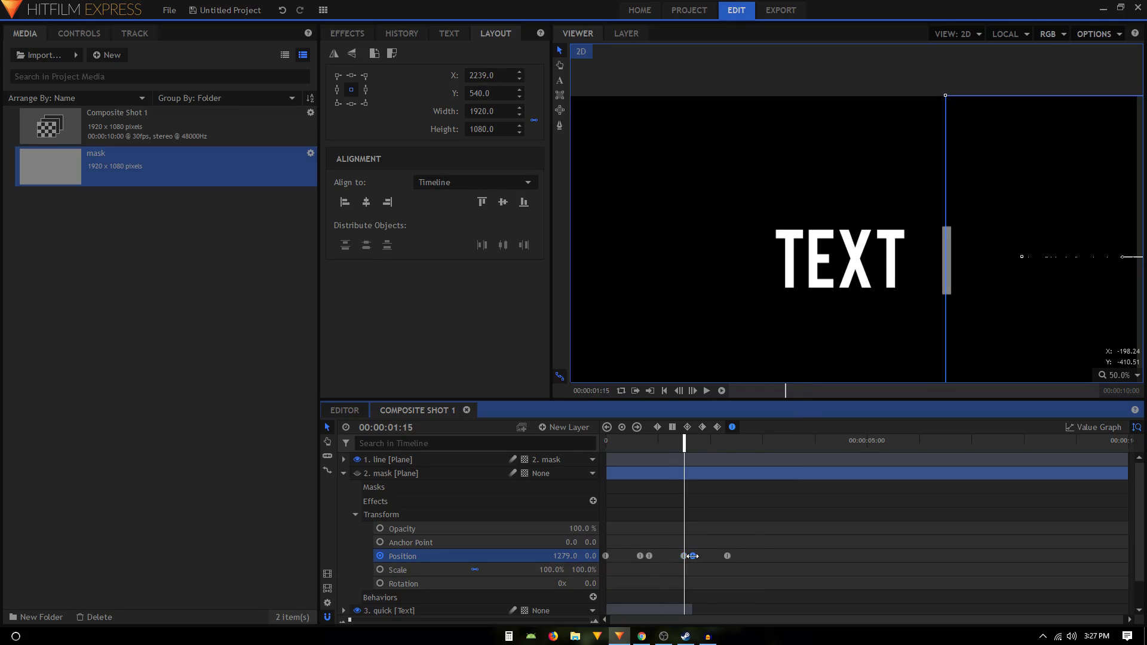
pyautogui.click(693, 556)
pyautogui.click(692, 556)
pyautogui.moveTo(693, 442); pyautogui.dragTo(639, 454)
pyautogui.click(707, 391)
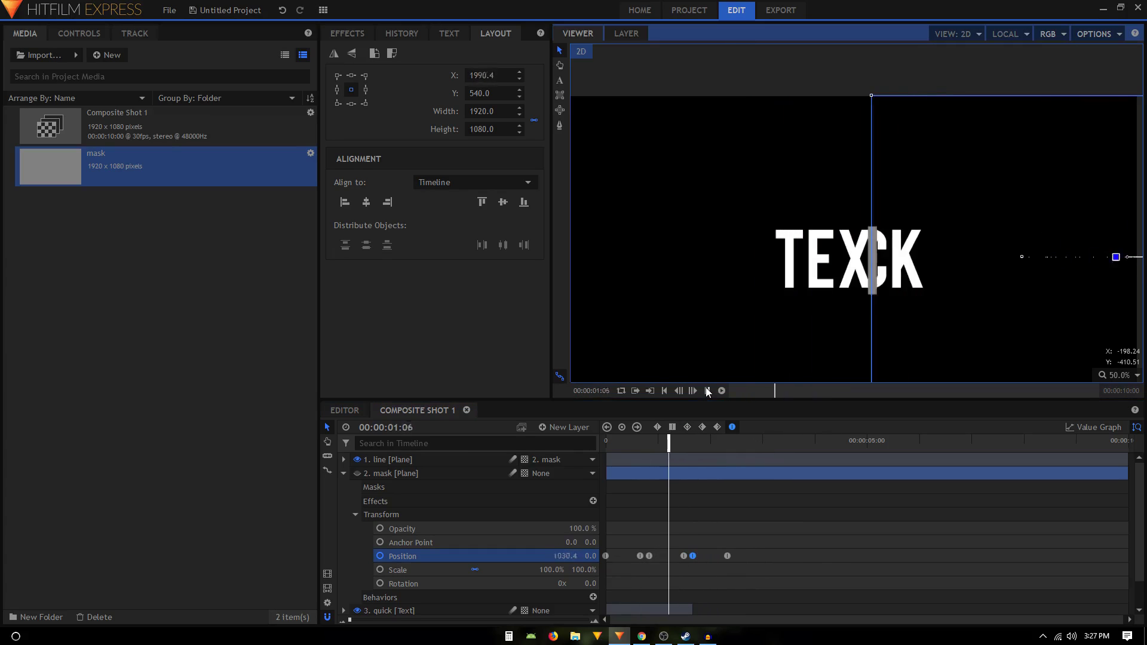
pyautogui.click(707, 391)
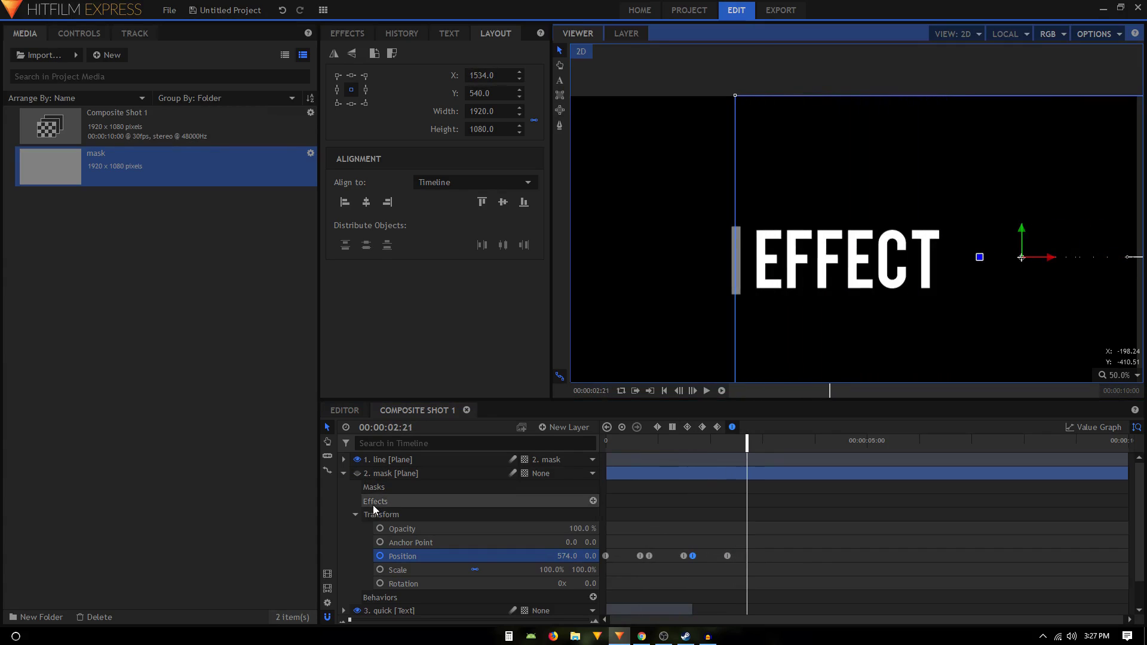
# - Collapse the mask layer's properties, enable motion blur on the line layer and return the playhead to the start
pyautogui.click(355, 514)
pyautogui.click(344, 473)
pyautogui.click(454, 538)
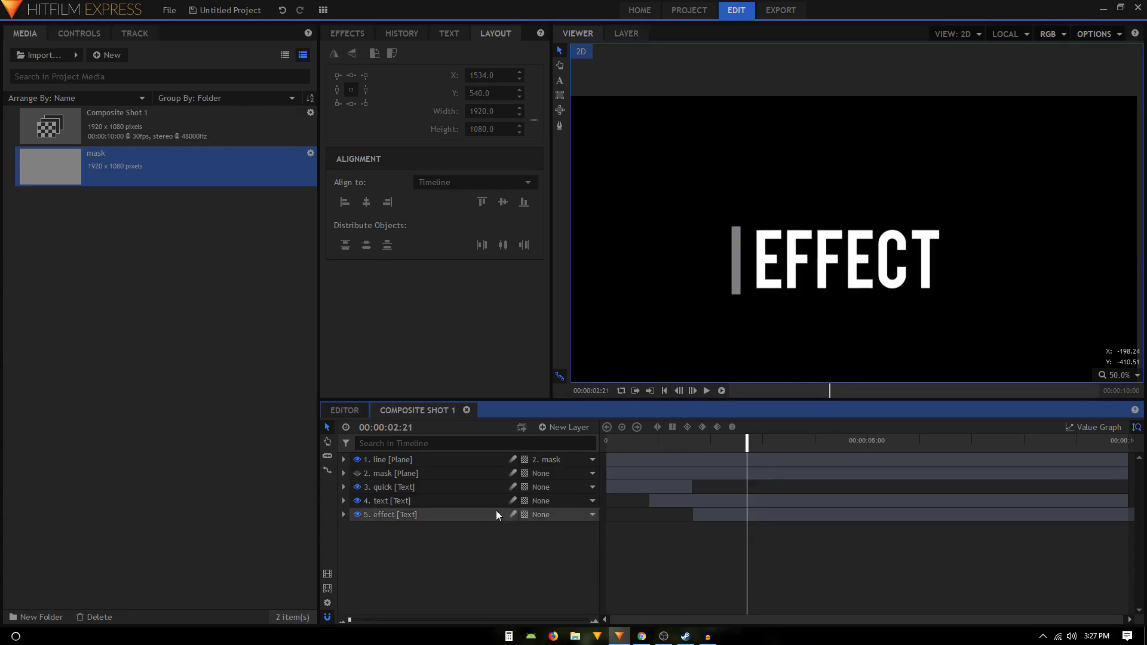
pyautogui.click(513, 458)
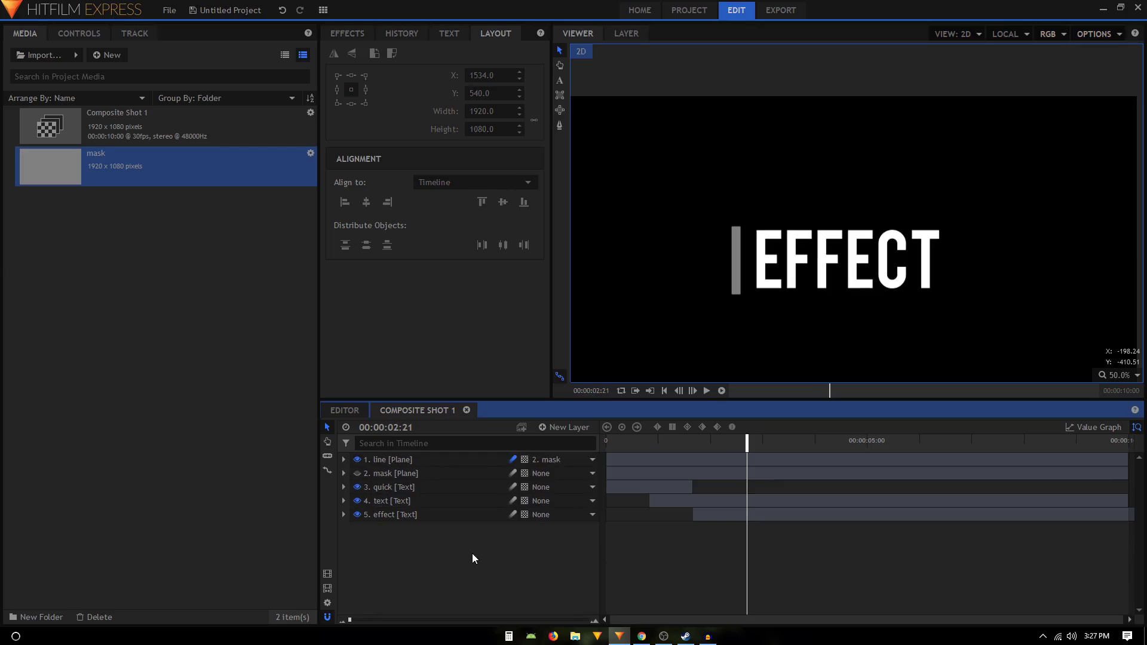
pyautogui.click(608, 441)
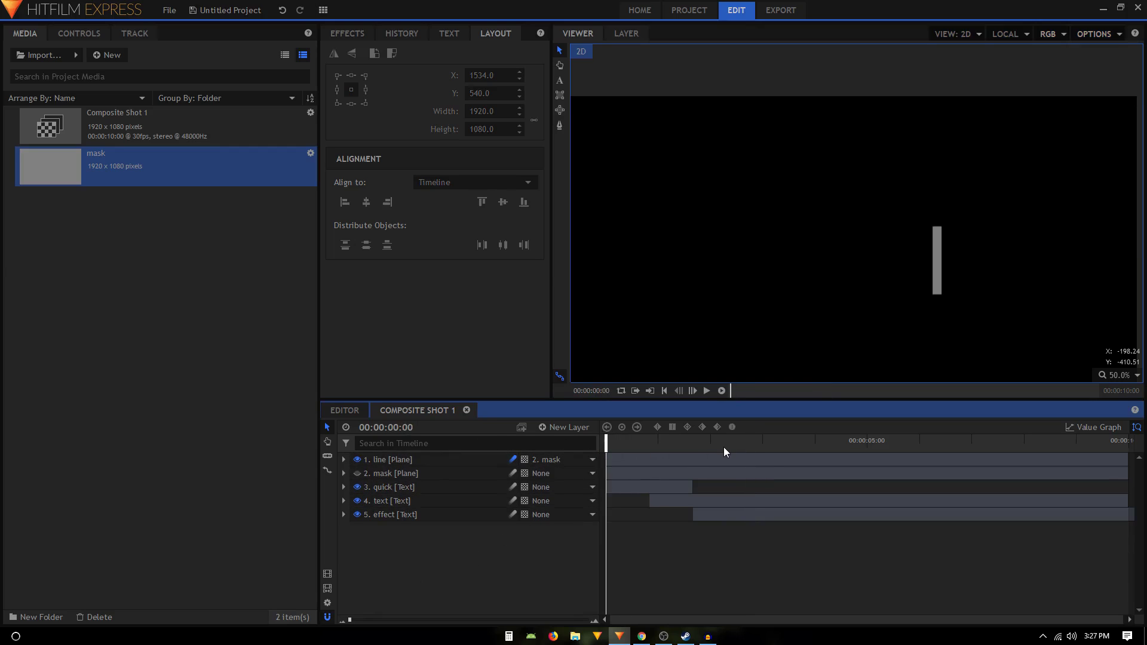
# - Find the Fill Color effect and apply it to the text layer
pyautogui.click(347, 33)
pyautogui.doubleClick(339, 55)
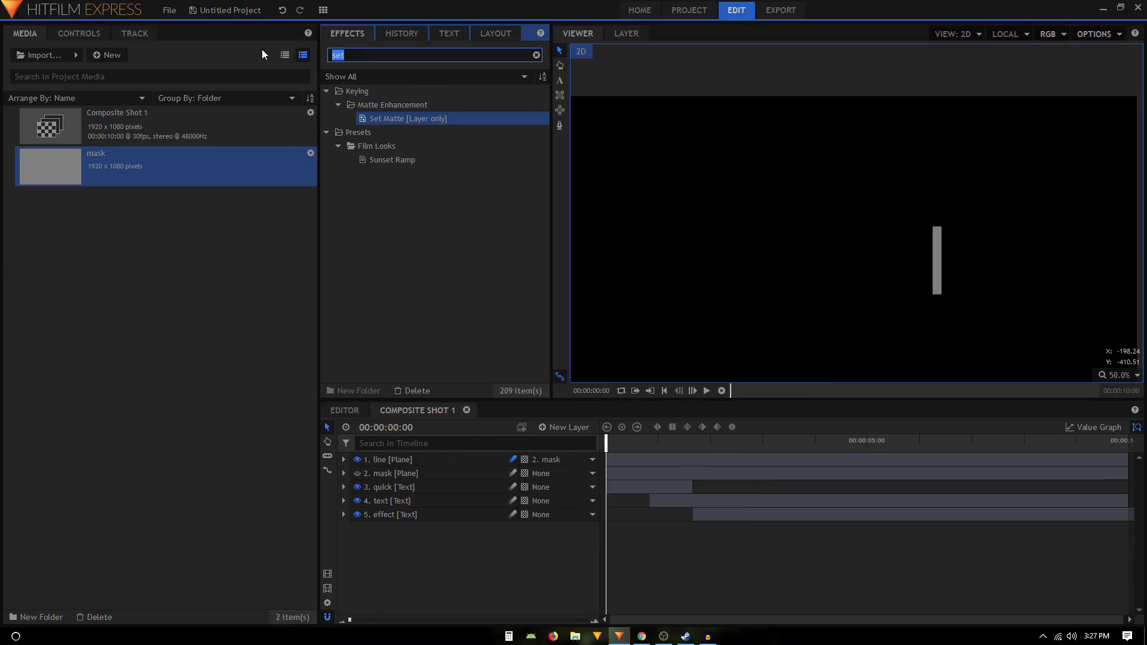
pyautogui.write('fill')
pyautogui.moveTo(371, 107); pyautogui.dragTo(417, 505)
pyautogui.scroll(-1, 479, 573)
pyautogui.moveTo(579, 595); pyautogui.dragTo(615, 594)
# - Set the text layer's Fill Color to red (255, 0, 0) and collapse the layer's properties
pyautogui.click(593, 580)
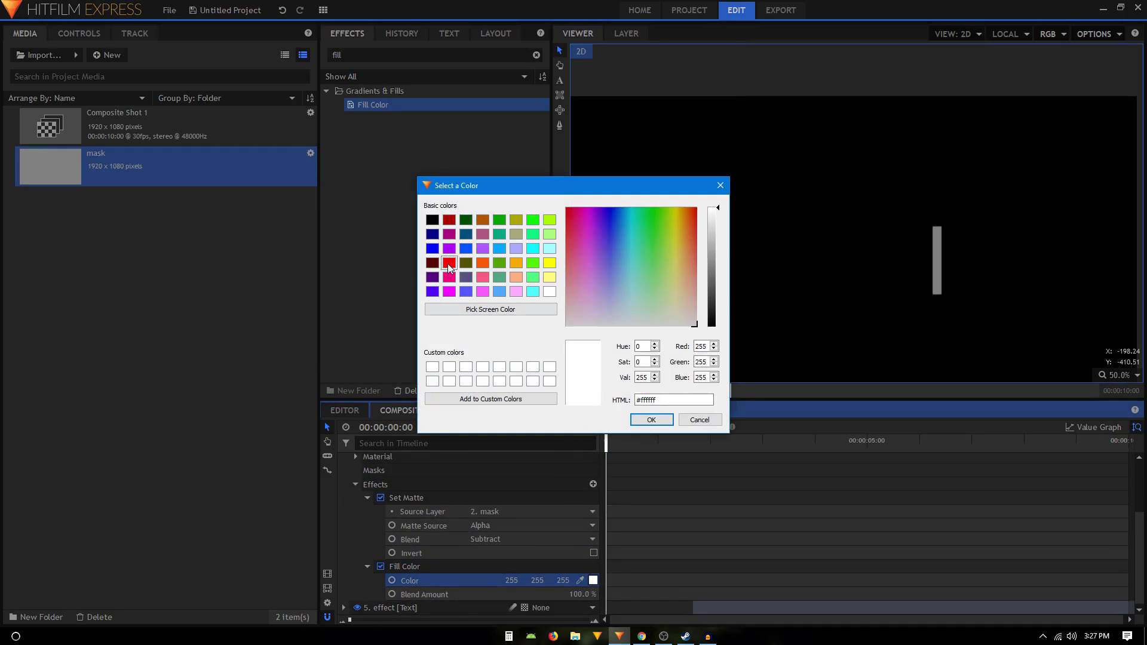
pyautogui.click(448, 263)
pyautogui.click(651, 420)
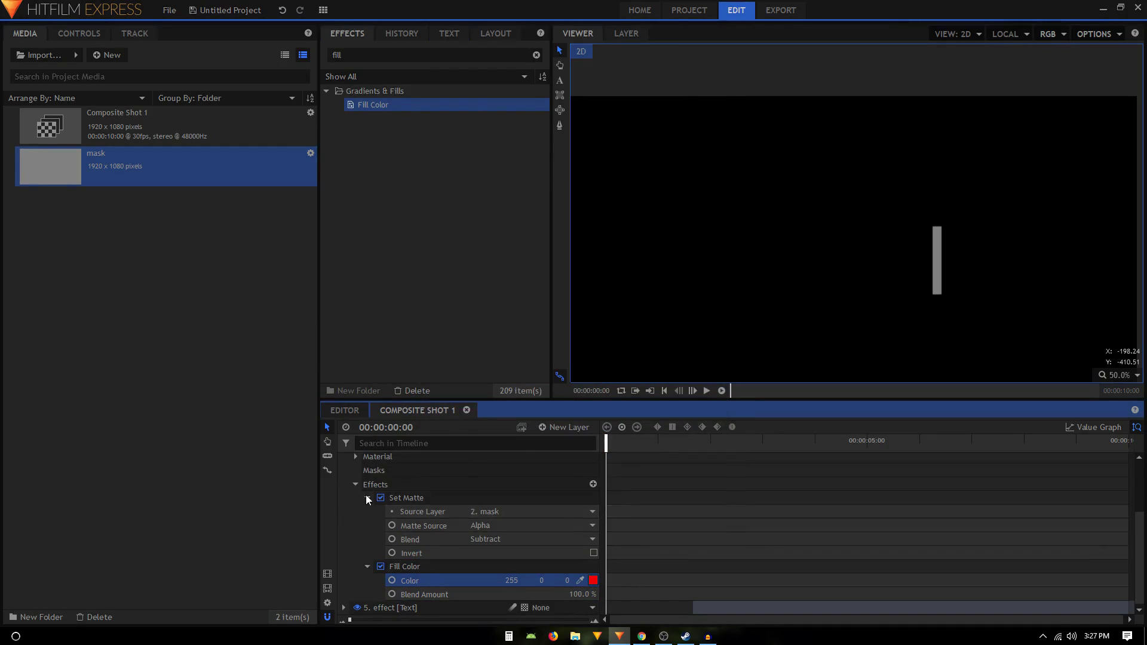
pyautogui.click(367, 497)
pyautogui.click(343, 500)
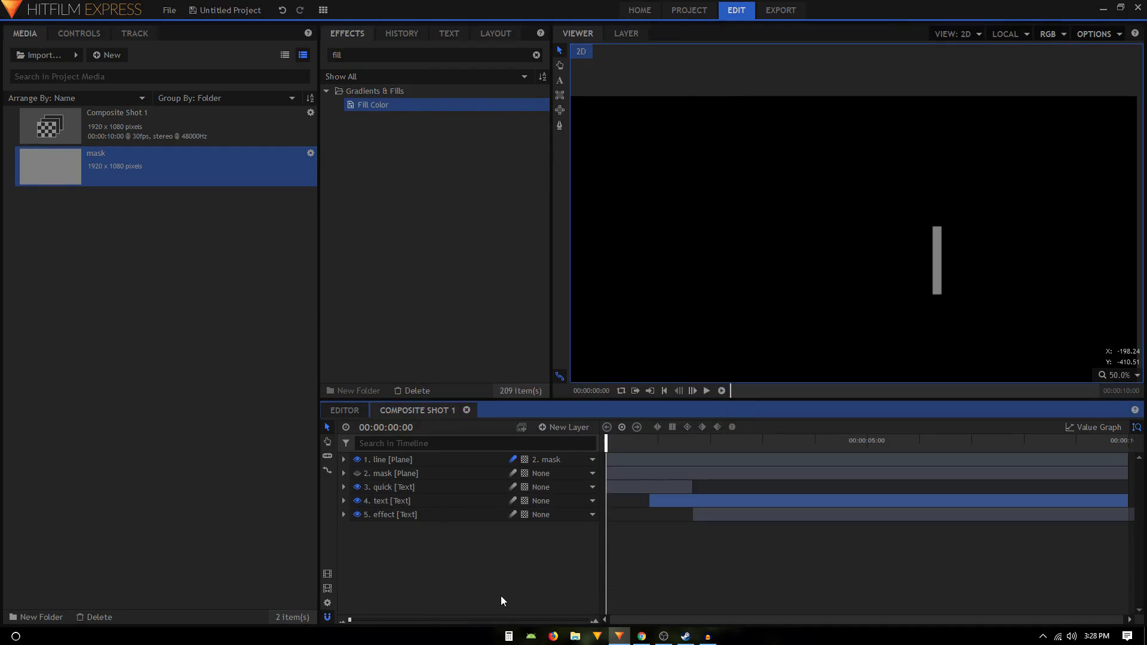
# - Play the composite shot from the start to review the text switch with the red TEXT and blurred line
pyautogui.click(767, 264)
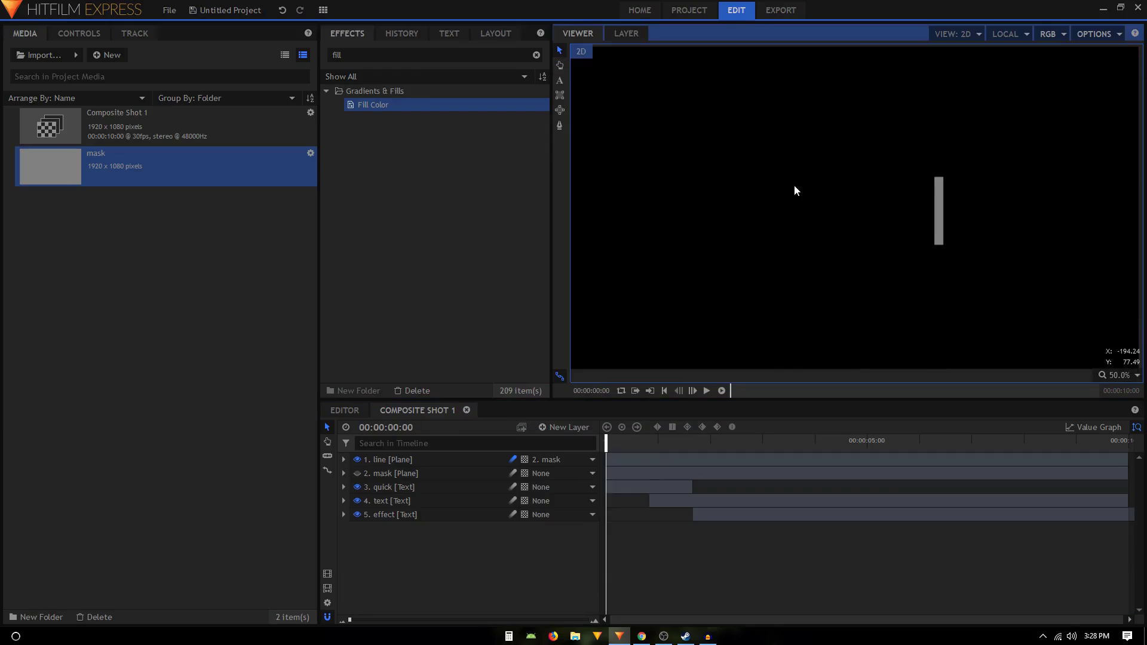
pyautogui.click(706, 391)
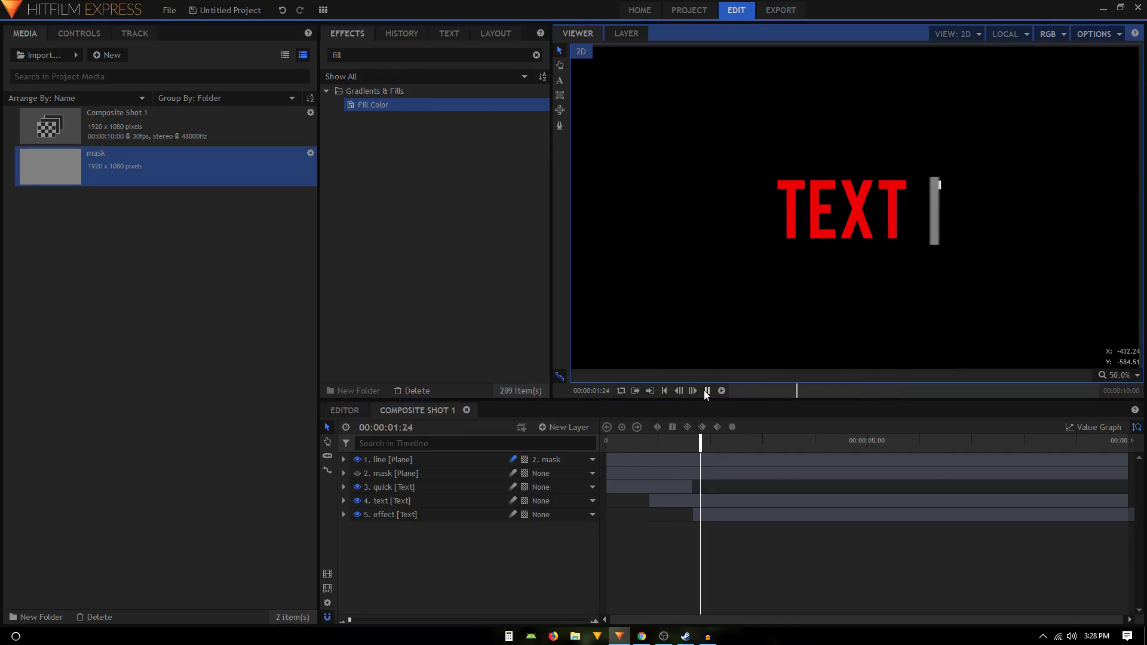
pyautogui.click(706, 391)
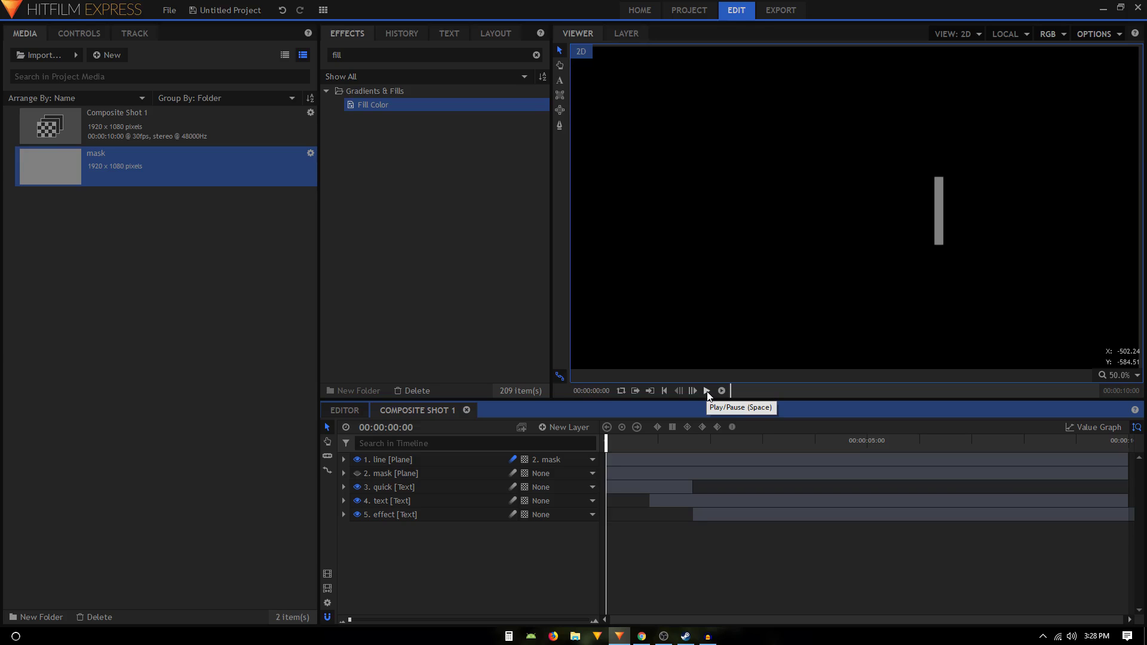
pyautogui.click(707, 391)
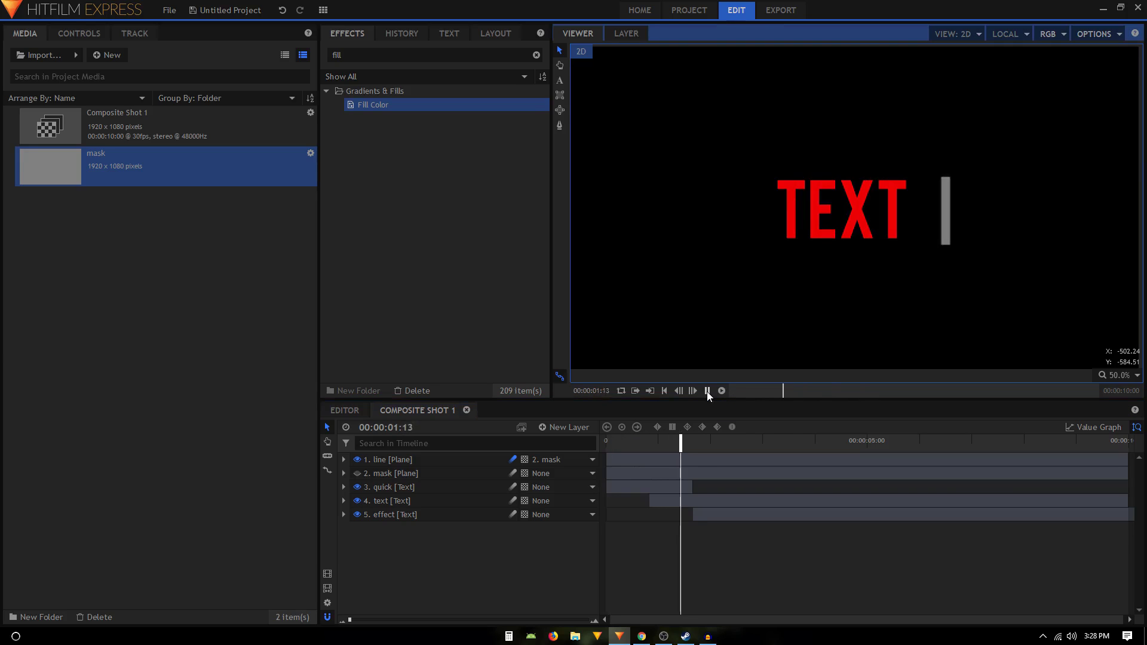